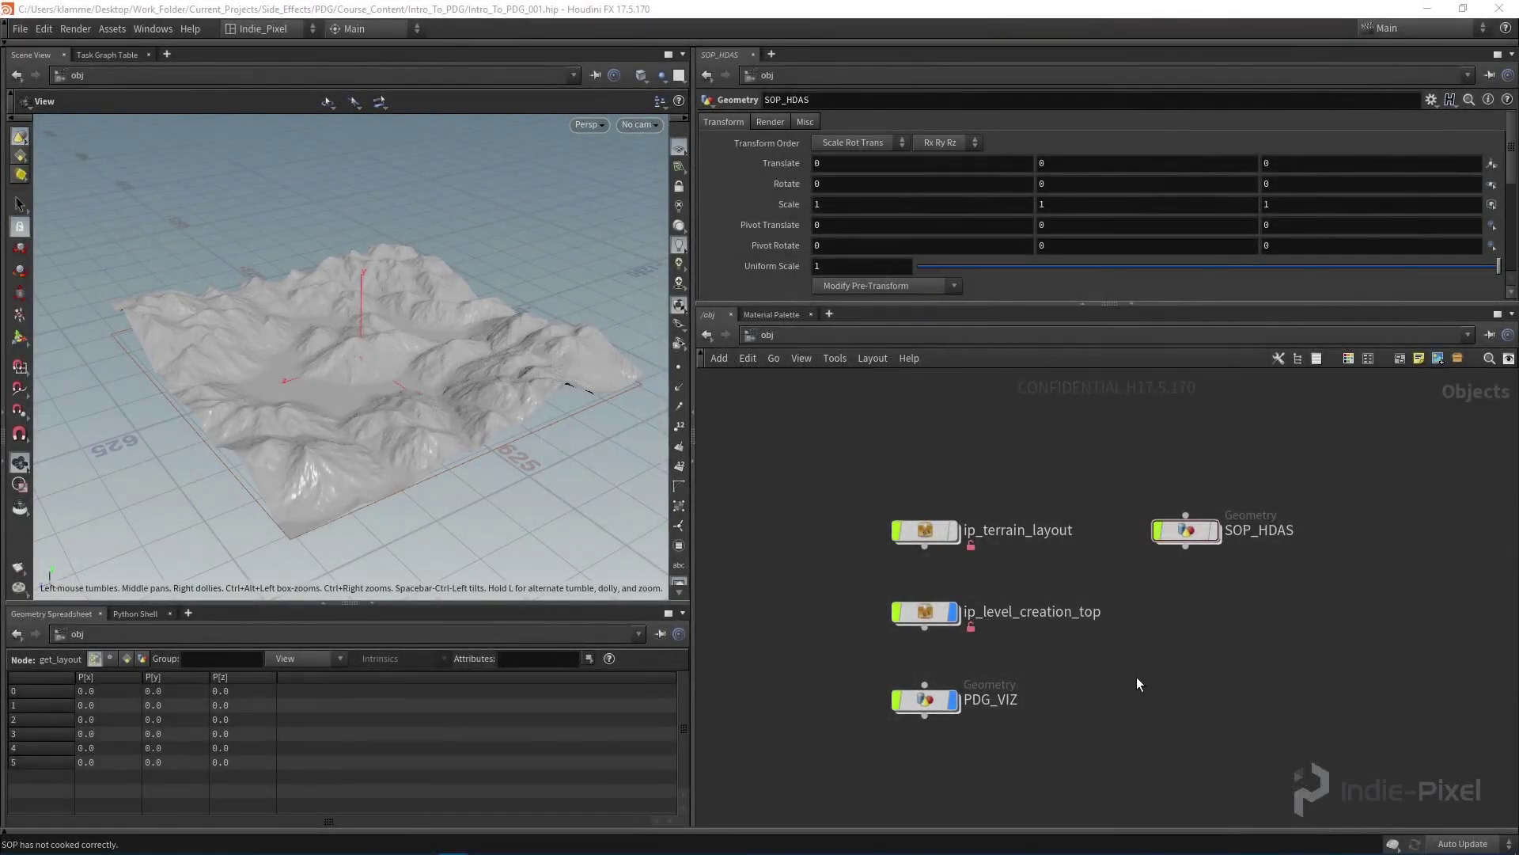
Open the SOP_HDAS geometry network and duplicate the get_layout File node beside the original.
{"action": "scroll", "coordinate": [1218, 581], "scroll_direction": "up", "scroll_amount": 5}
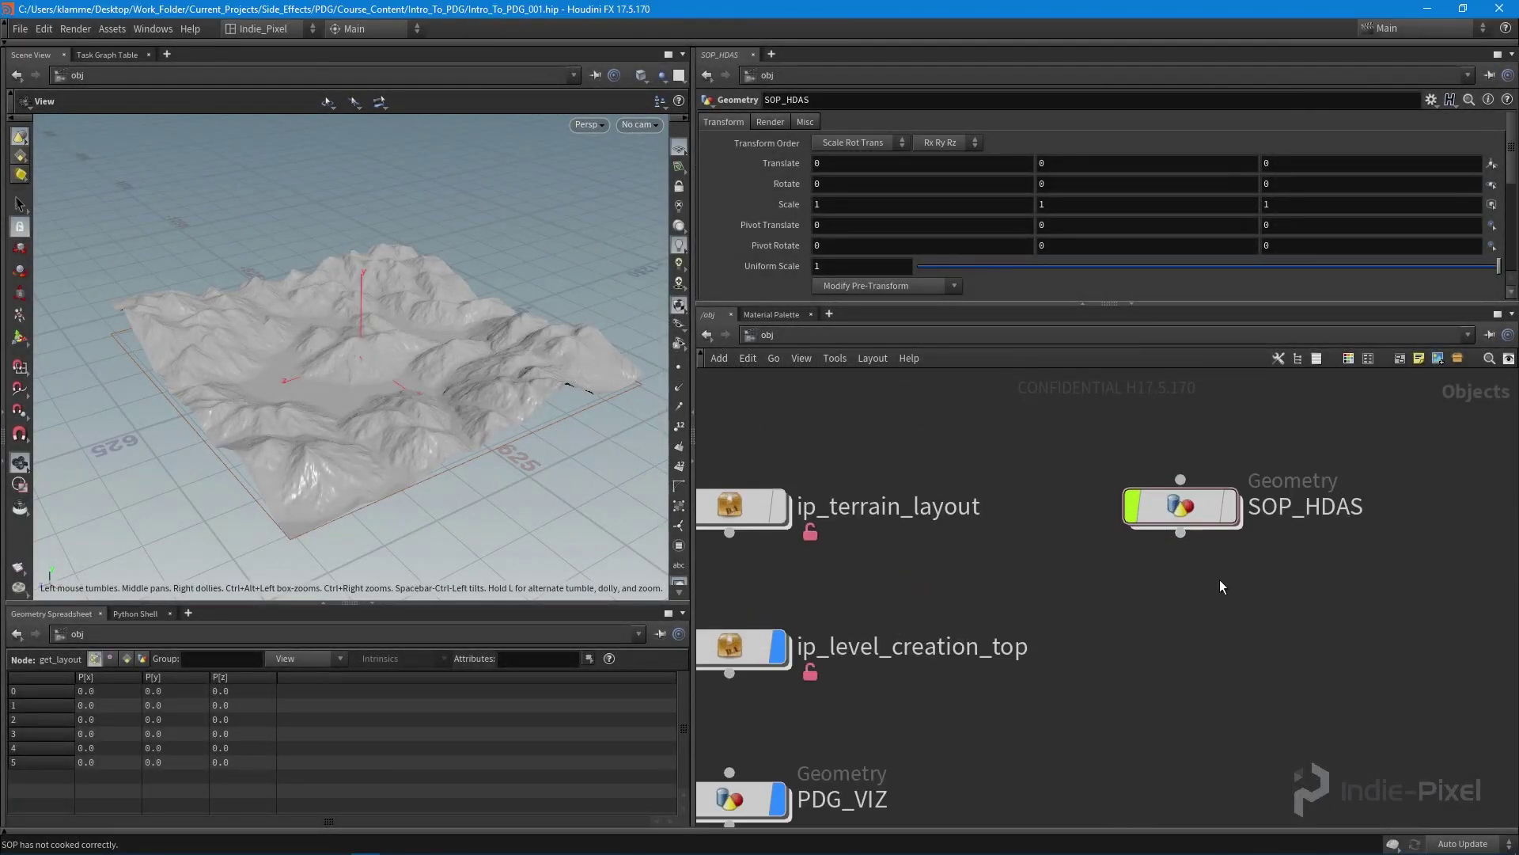
{"action": "double_click", "coordinate": [1132, 492]}
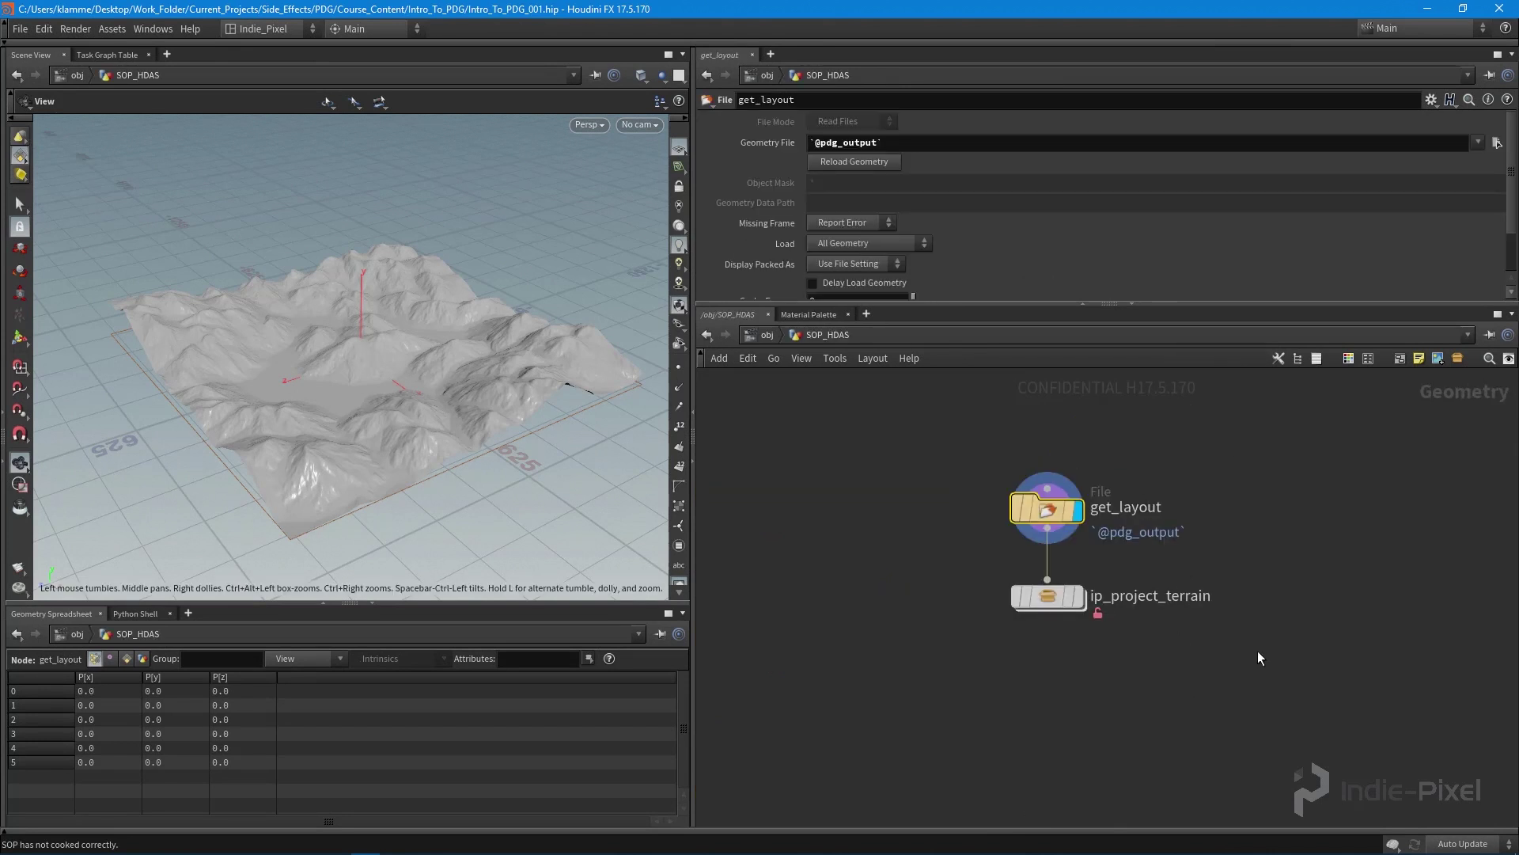
{"action": "middle_click_drag", "start_coordinate": [1245, 651], "coordinate": [1062, 646]}
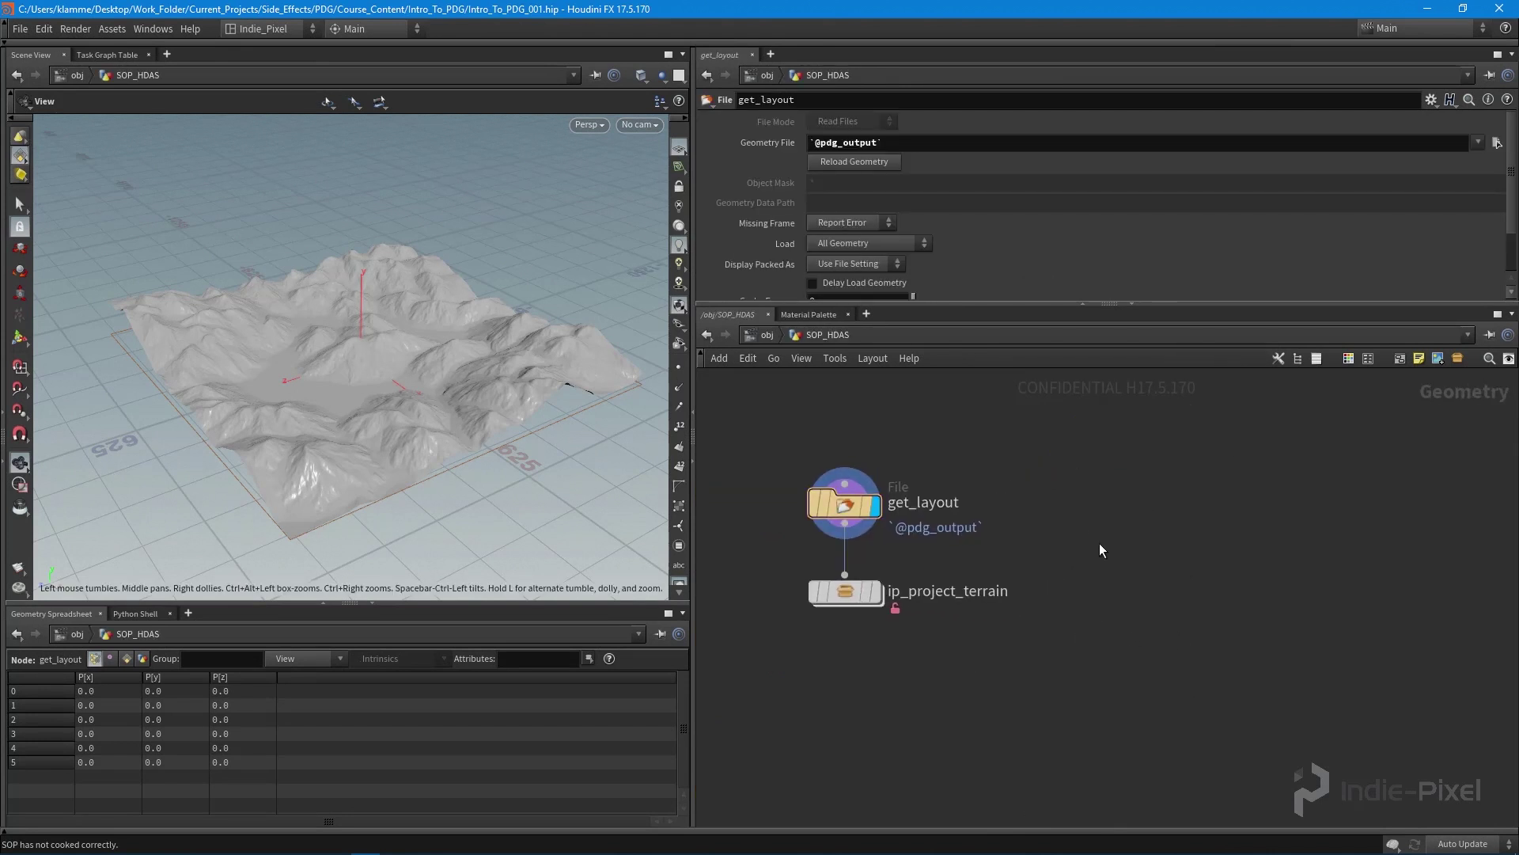
{"action": "left_click_drag", "start_coordinate": [852, 498], "coordinate": [1123, 501], "text": "alt"}
{"action": "middle_click_drag", "start_coordinate": [1135, 584], "coordinate": [1091, 581]}
{"action": "left_click_drag", "start_coordinate": [1078, 506], "coordinate": [1084, 511]}
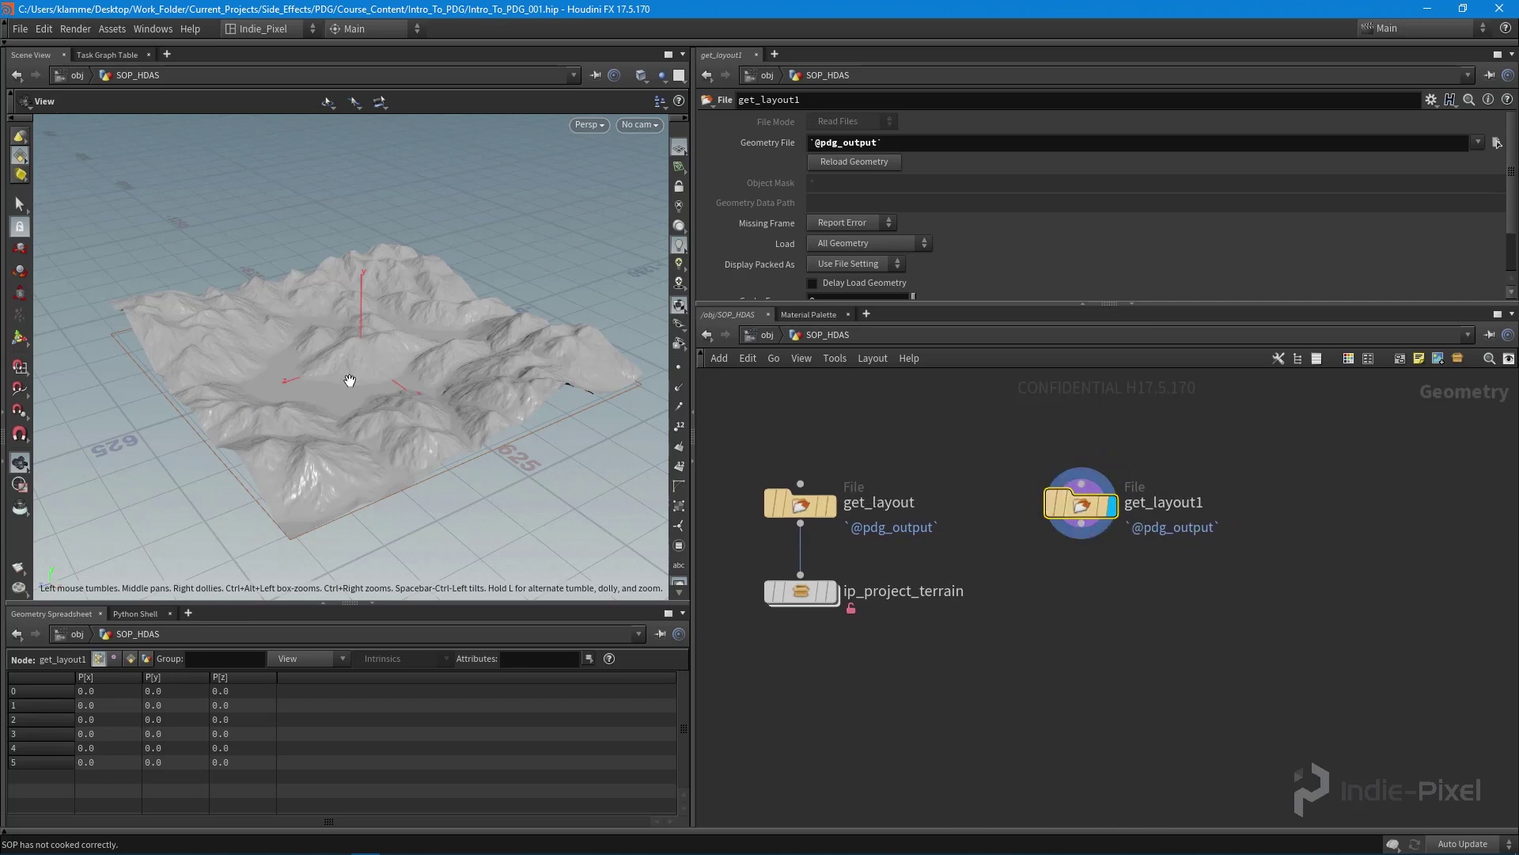
Open topnet1 inside ip_level_creation_top and examine the project_heightfield HDA Processor node.
{"action": "left_click_drag", "start_coordinate": [349, 379], "coordinate": [440, 377]}
{"action": "middle_click_drag", "start_coordinate": [1049, 623], "coordinate": [1192, 623]}
{"action": "key", "text": "u"}
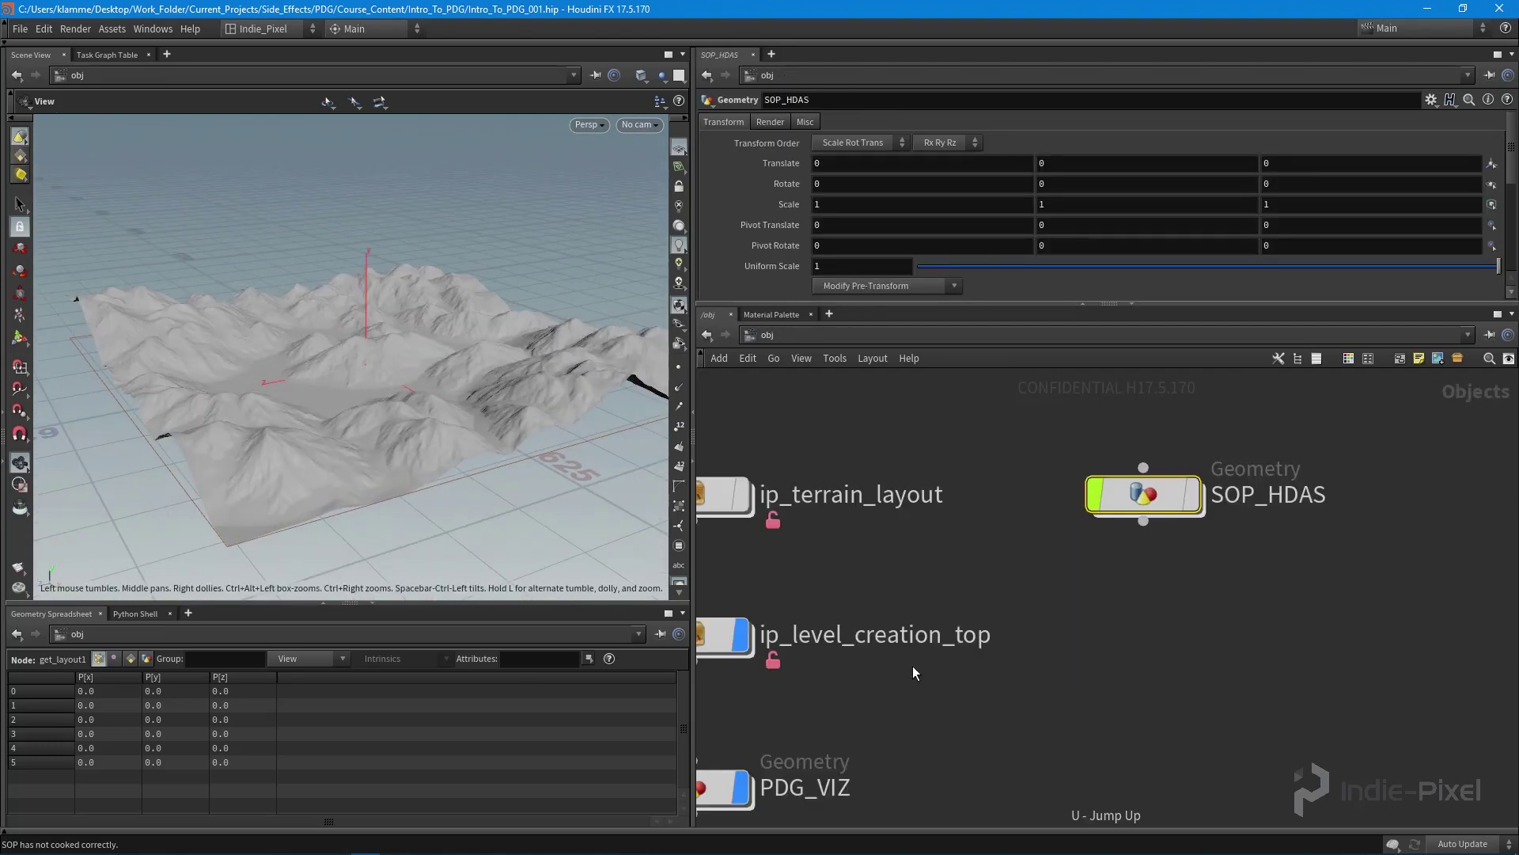
{"action": "double_click", "coordinate": [911, 616]}
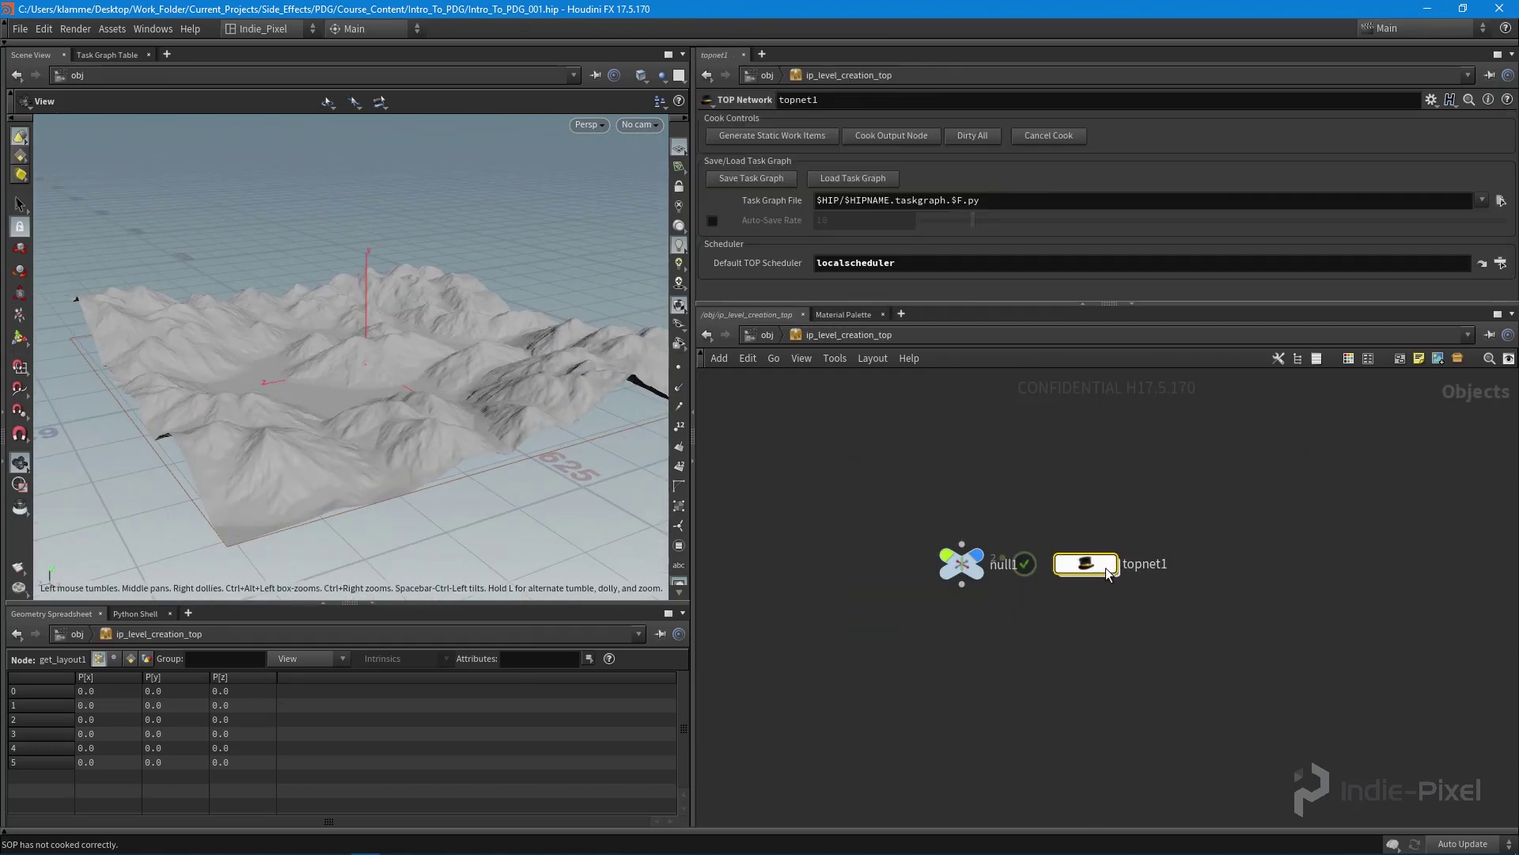
{"action": "double_click", "coordinate": [1100, 565]}
{"action": "mouse_move", "coordinate": [885, 748]}
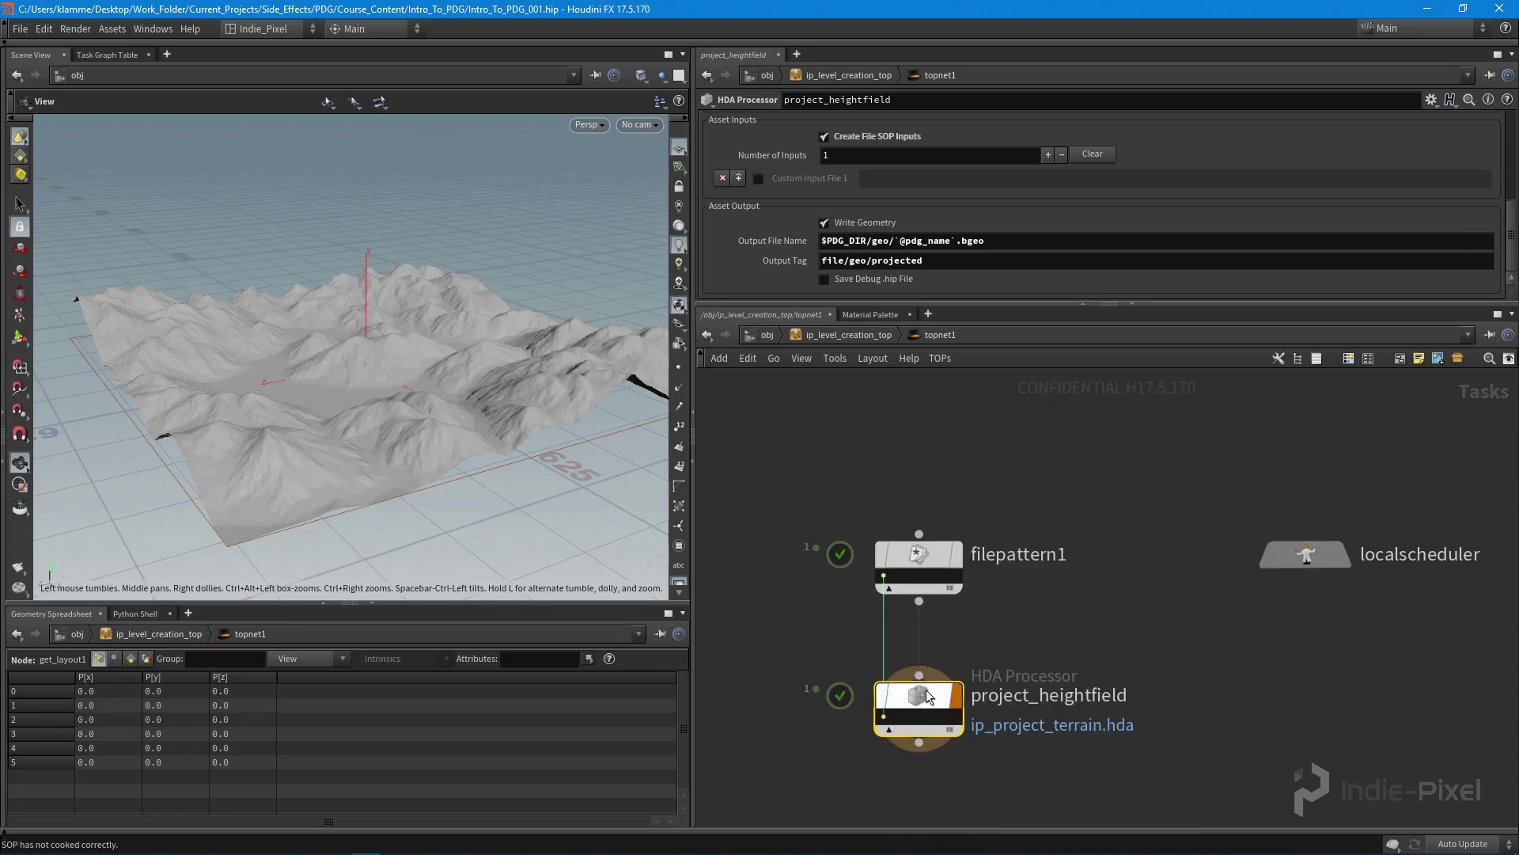
{"action": "scroll", "coordinate": [896, 644], "scroll_direction": "up", "scroll_amount": 5}
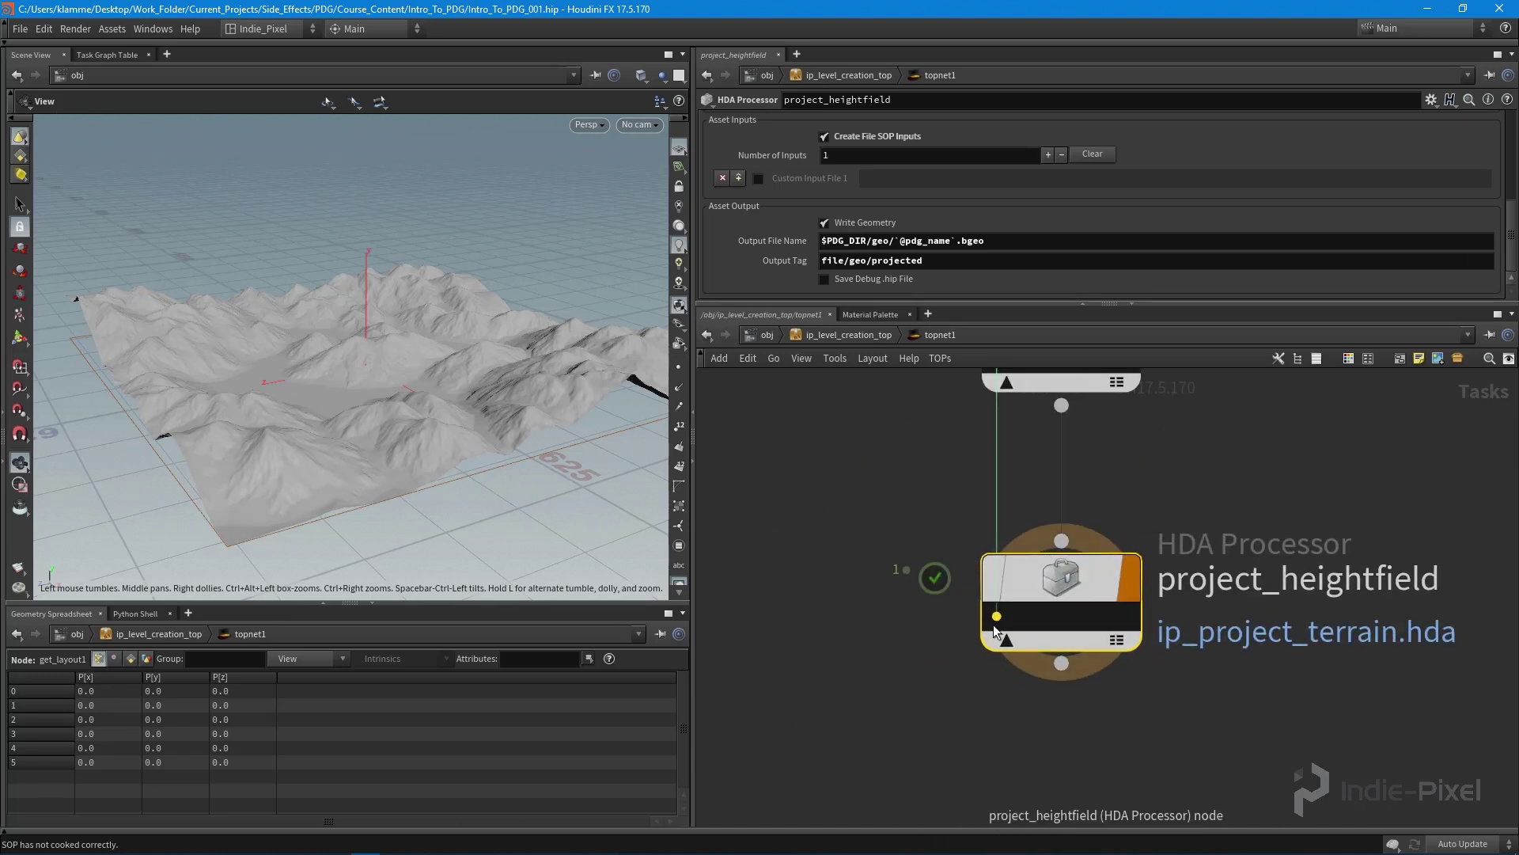
{"action": "left_click_drag", "start_coordinate": [417, 359], "coordinate": [415, 327]}
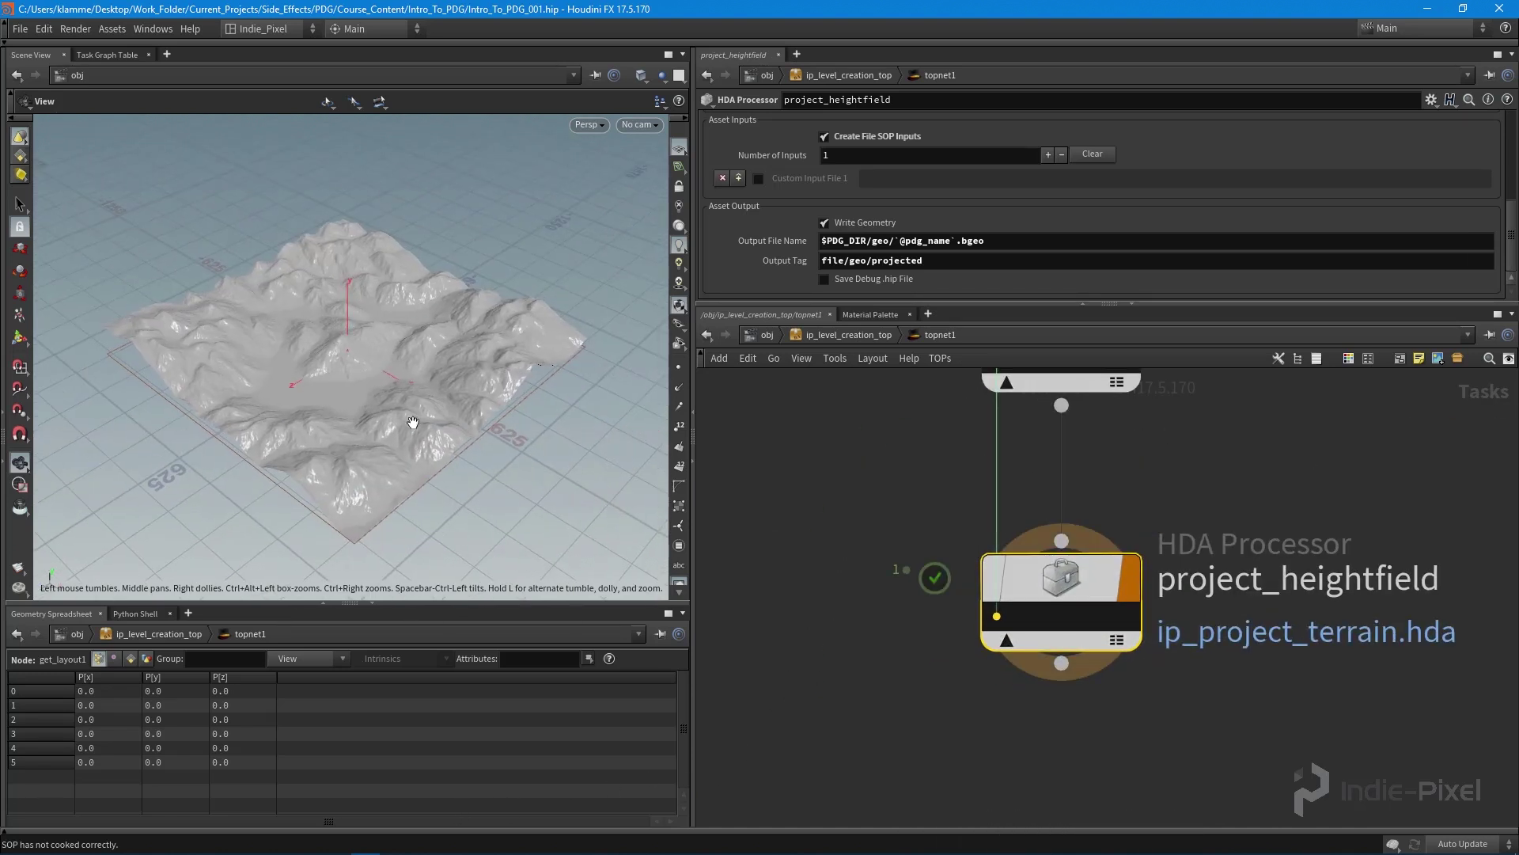
Return to the object level and reopen the SOP_HDAS network.
{"action": "key", "text": "u"}
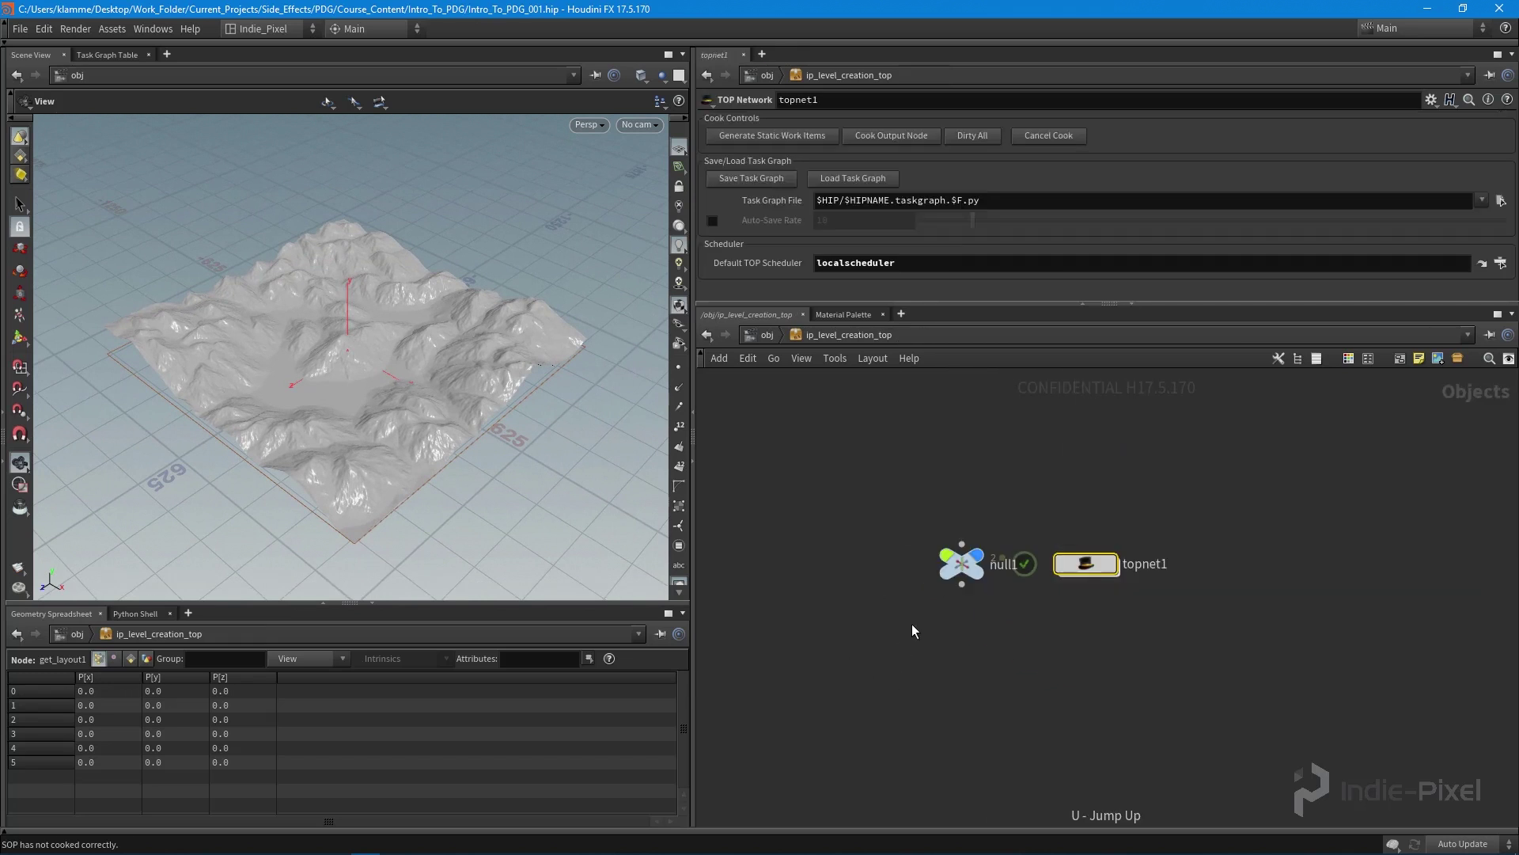
{"action": "key", "text": "u"}
{"action": "middle_click_drag", "start_coordinate": [1305, 570], "coordinate": [1166, 583]}
{"action": "left_click", "coordinate": [1220, 479]}
{"action": "double_click", "coordinate": [1223, 479]}
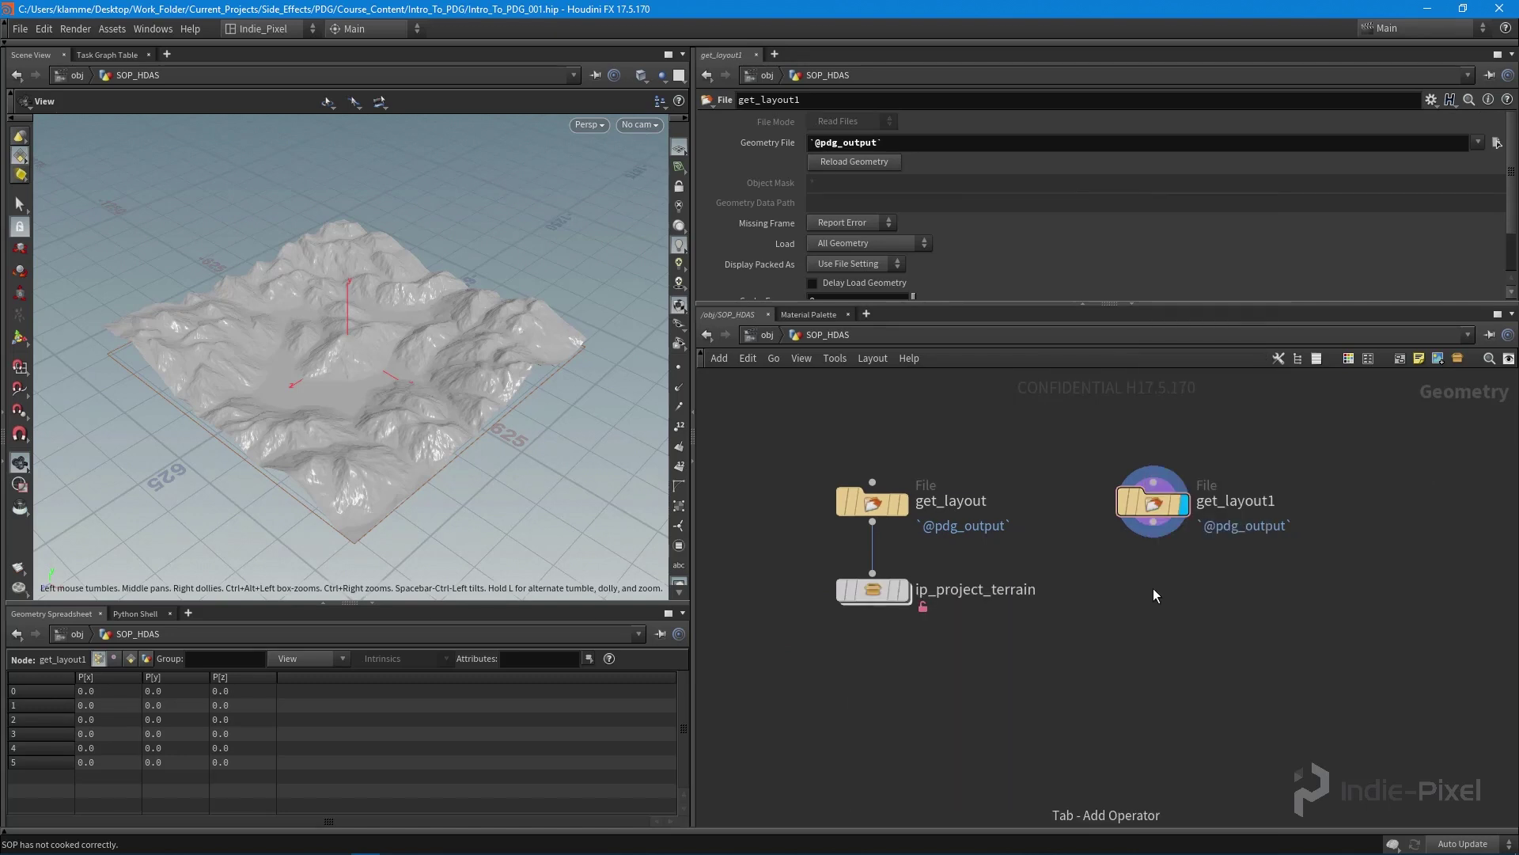
Add a HeightField File node below get_layout1, connect get_layout1 into it, and display the new node.
{"action": "key", "text": "Tab"}
{"action": "type", "text": "heigh"}
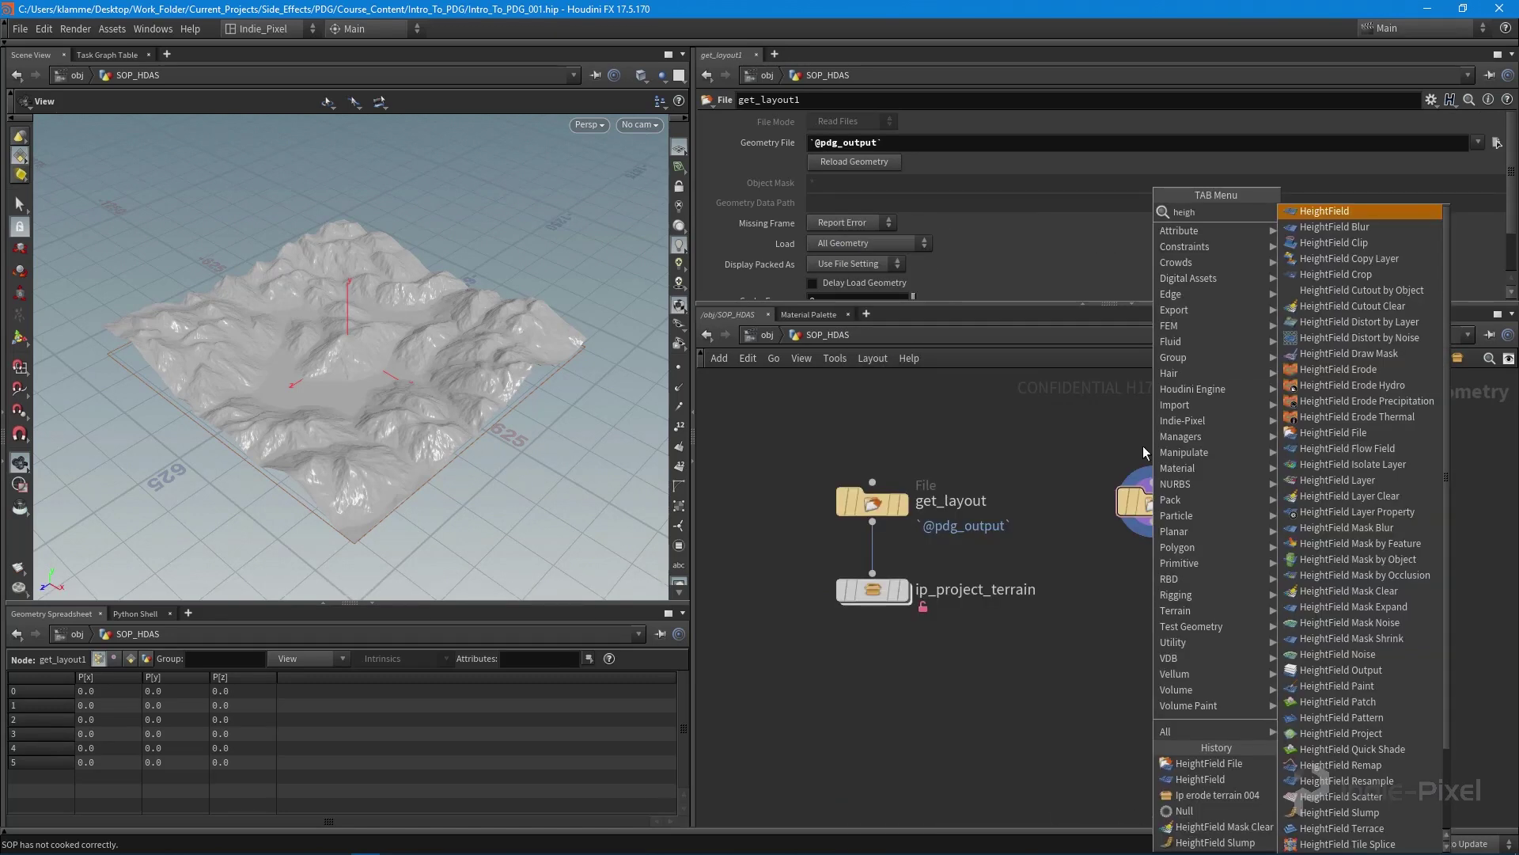
{"action": "left_click", "coordinate": [1354, 433]}
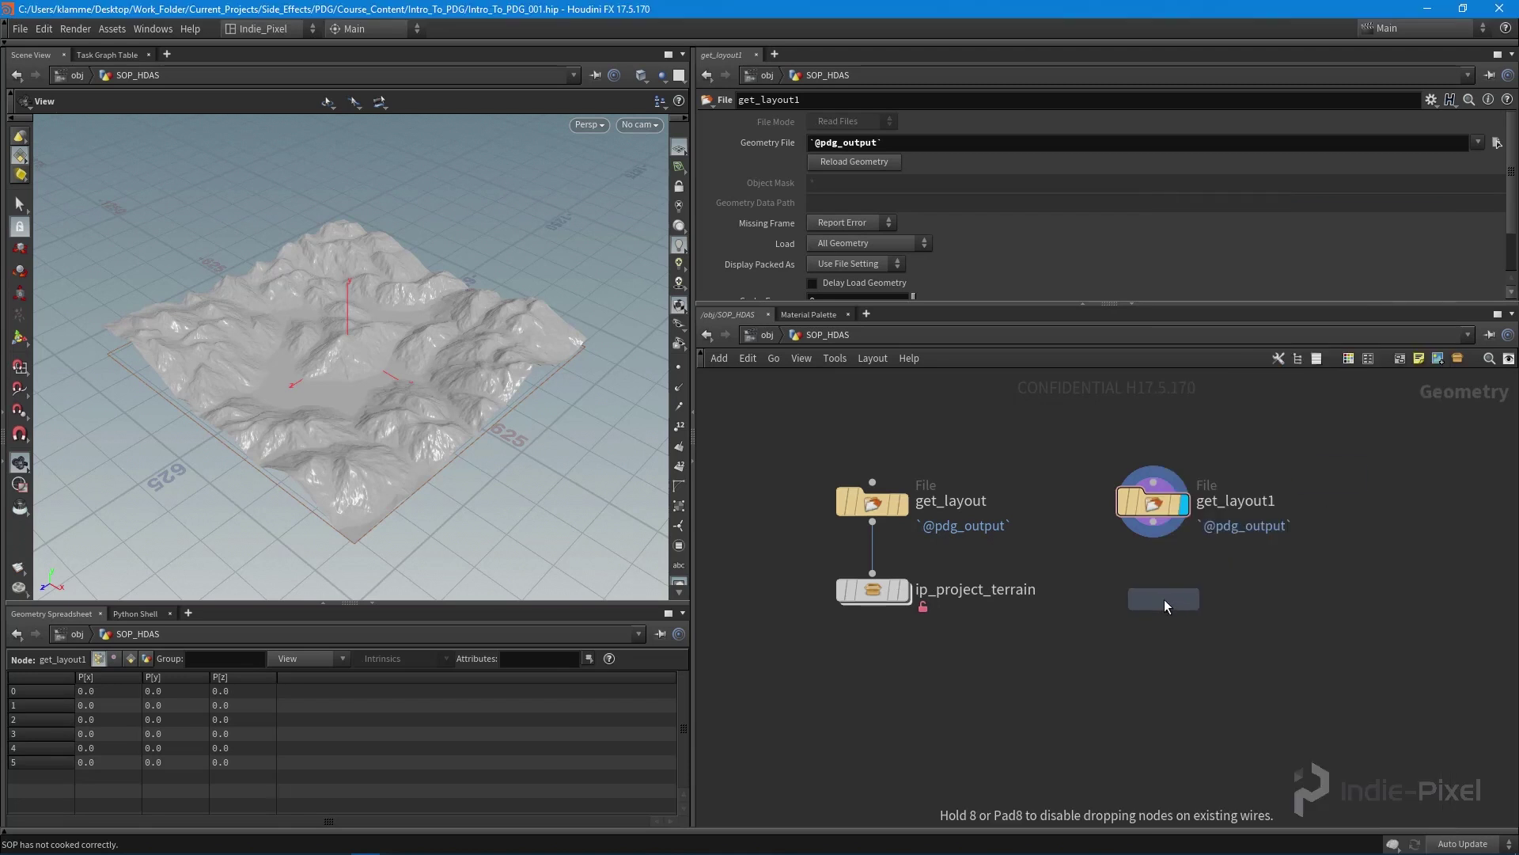
{"action": "left_click", "coordinate": [1160, 596]}
{"action": "scroll", "coordinate": [1181, 538], "scroll_direction": "up", "scroll_amount": 5}
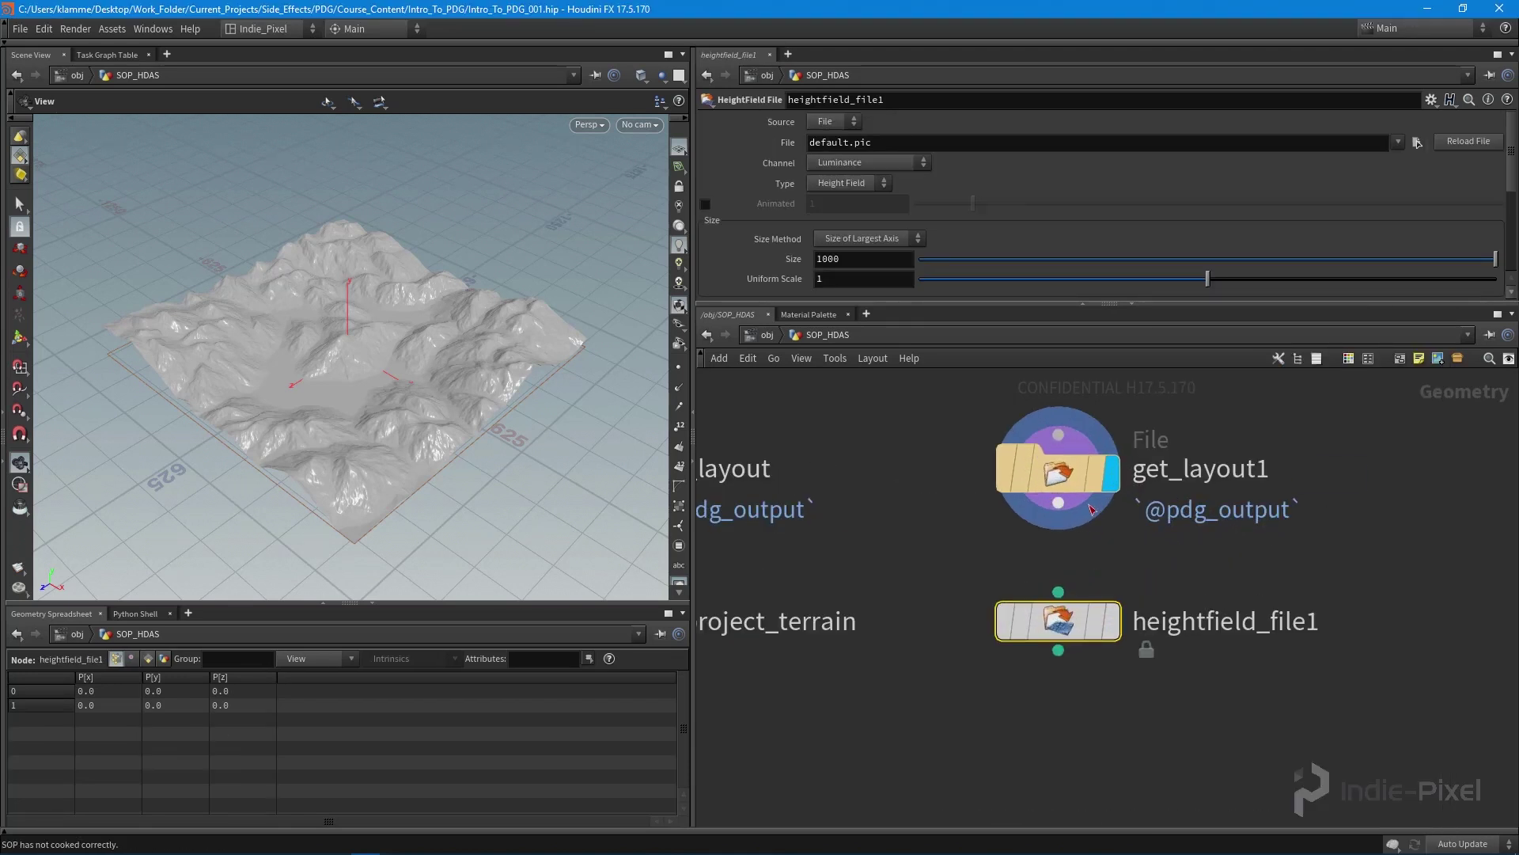
{"action": "left_click", "coordinate": [1059, 503]}
{"action": "left_click", "coordinate": [1060, 590]}
{"action": "middle_click_drag", "start_coordinate": [1147, 719], "coordinate": [1260, 709]}
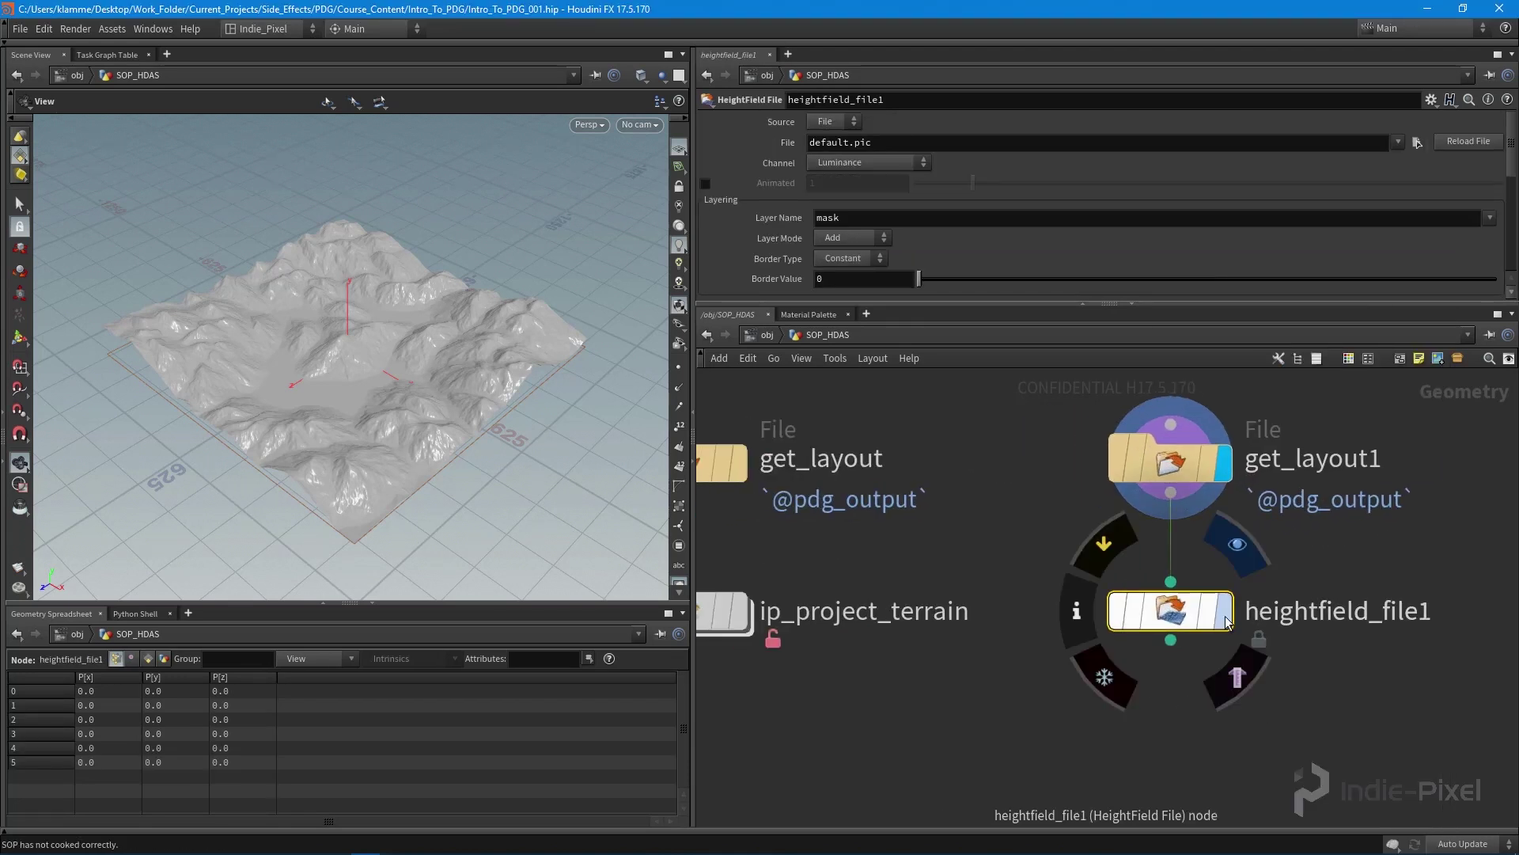
{"action": "left_click", "coordinate": [1228, 621]}
Clear the layer name of heightfield_file1 and check the terrain.
{"action": "left_click_drag", "start_coordinate": [227, 339], "coordinate": [491, 293]}
{"action": "double_click", "coordinate": [895, 220]}
{"action": "key", "text": "BackSpace"}
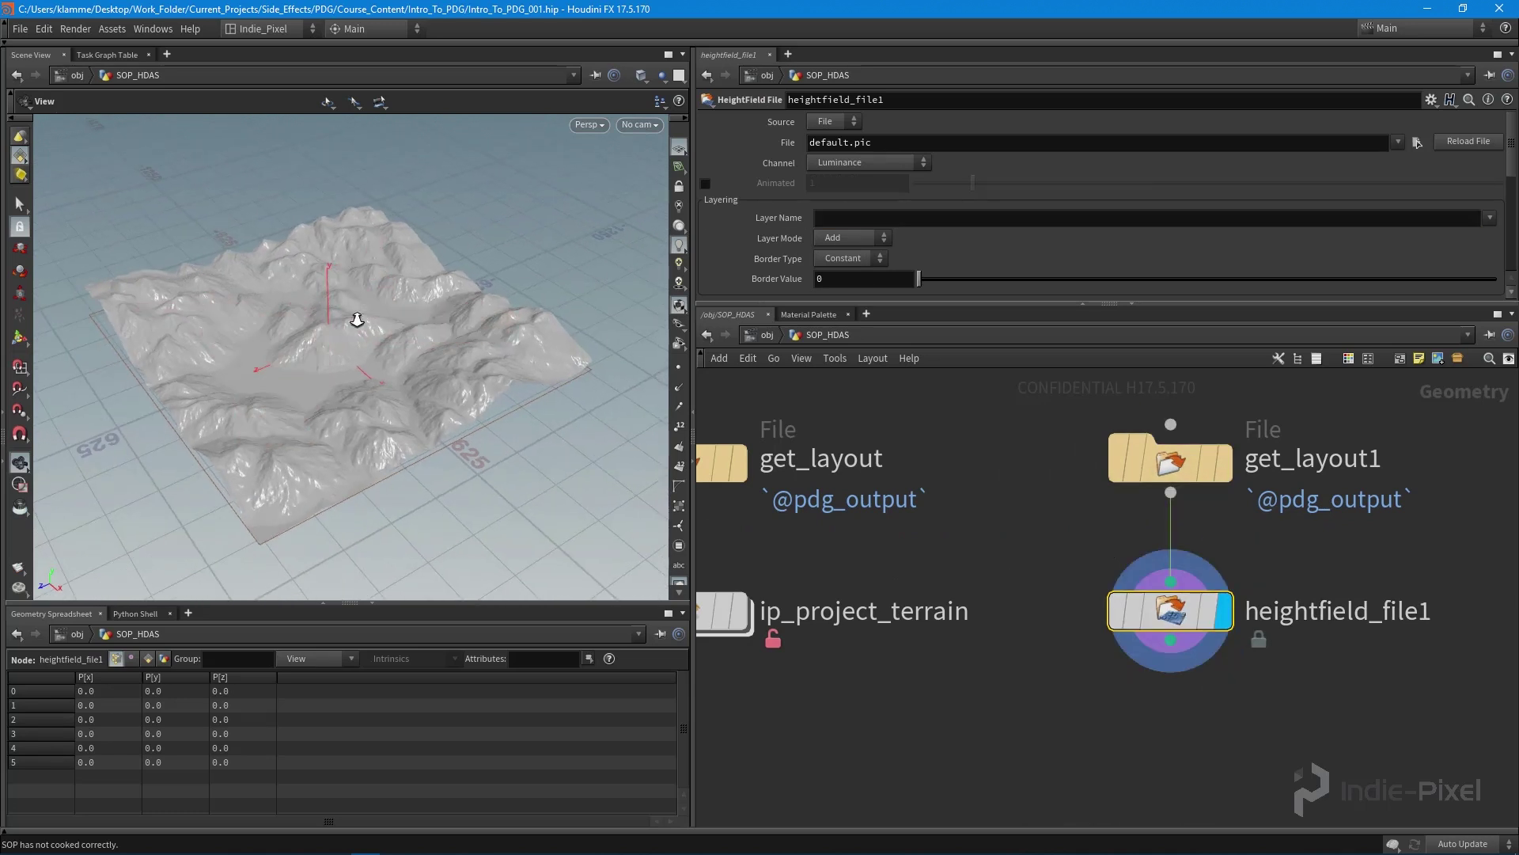
{"action": "left_click_drag", "start_coordinate": [372, 320], "coordinate": [411, 309]}
{"action": "left_click_drag", "start_coordinate": [332, 342], "coordinate": [373, 308]}
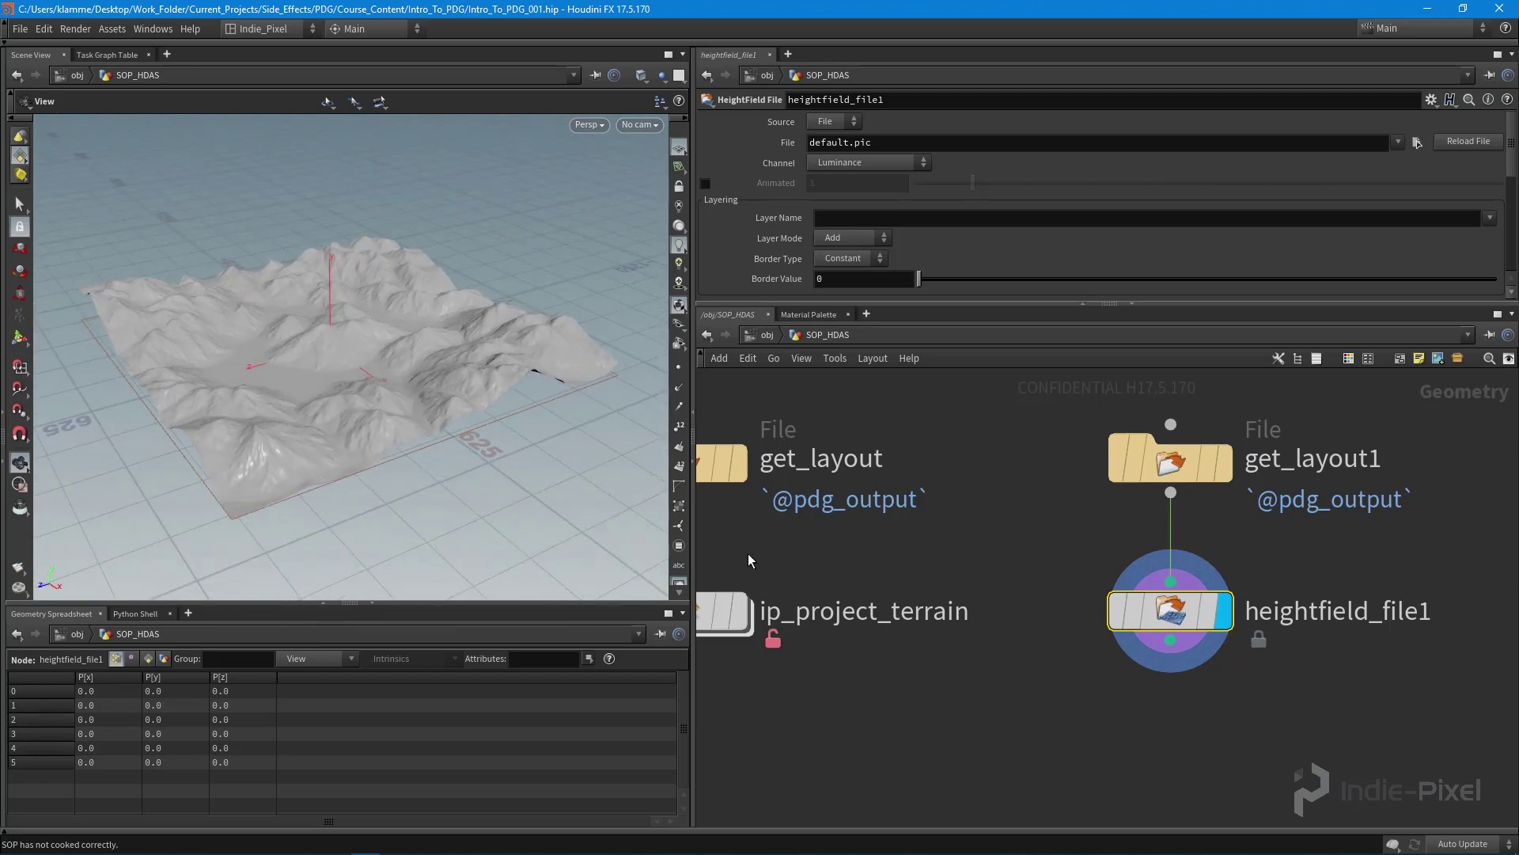
Add a HeightField Mask by Feature node below heightfield_file1, connect the two, and display the mask.
{"action": "middle_click_drag", "start_coordinate": [1158, 690], "coordinate": [1067, 630]}
{"action": "scroll", "coordinate": [1112, 664], "scroll_direction": "down", "scroll_amount": 4}
{"action": "right_click_drag", "start_coordinate": [406, 417], "coordinate": [447, 444]}
{"action": "left_click_drag", "start_coordinate": [448, 444], "coordinate": [493, 434]}
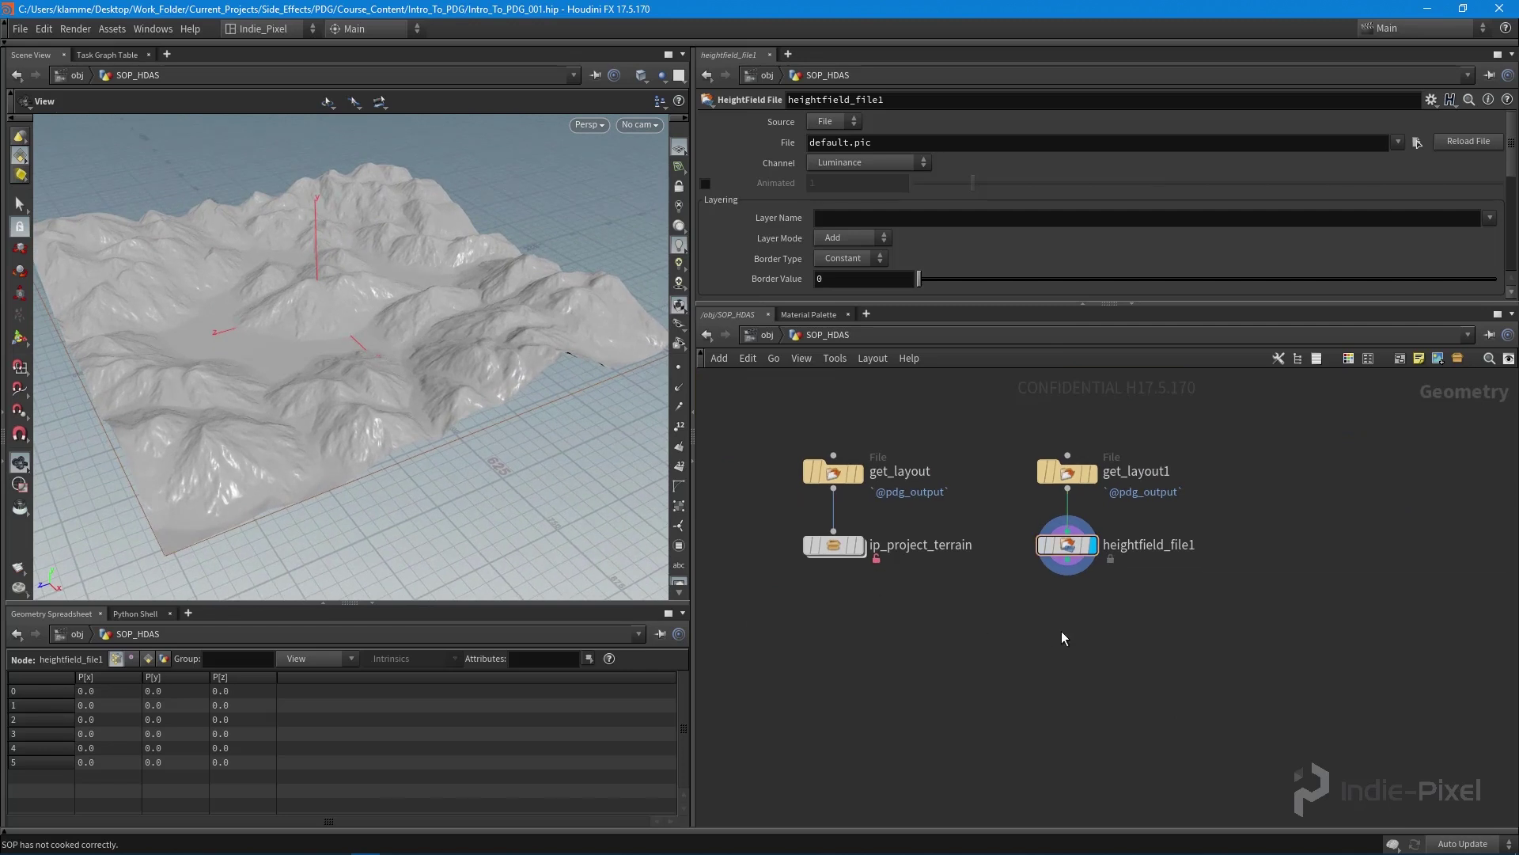
{"action": "key", "text": "Tab"}
{"action": "type", "text": "fea"}
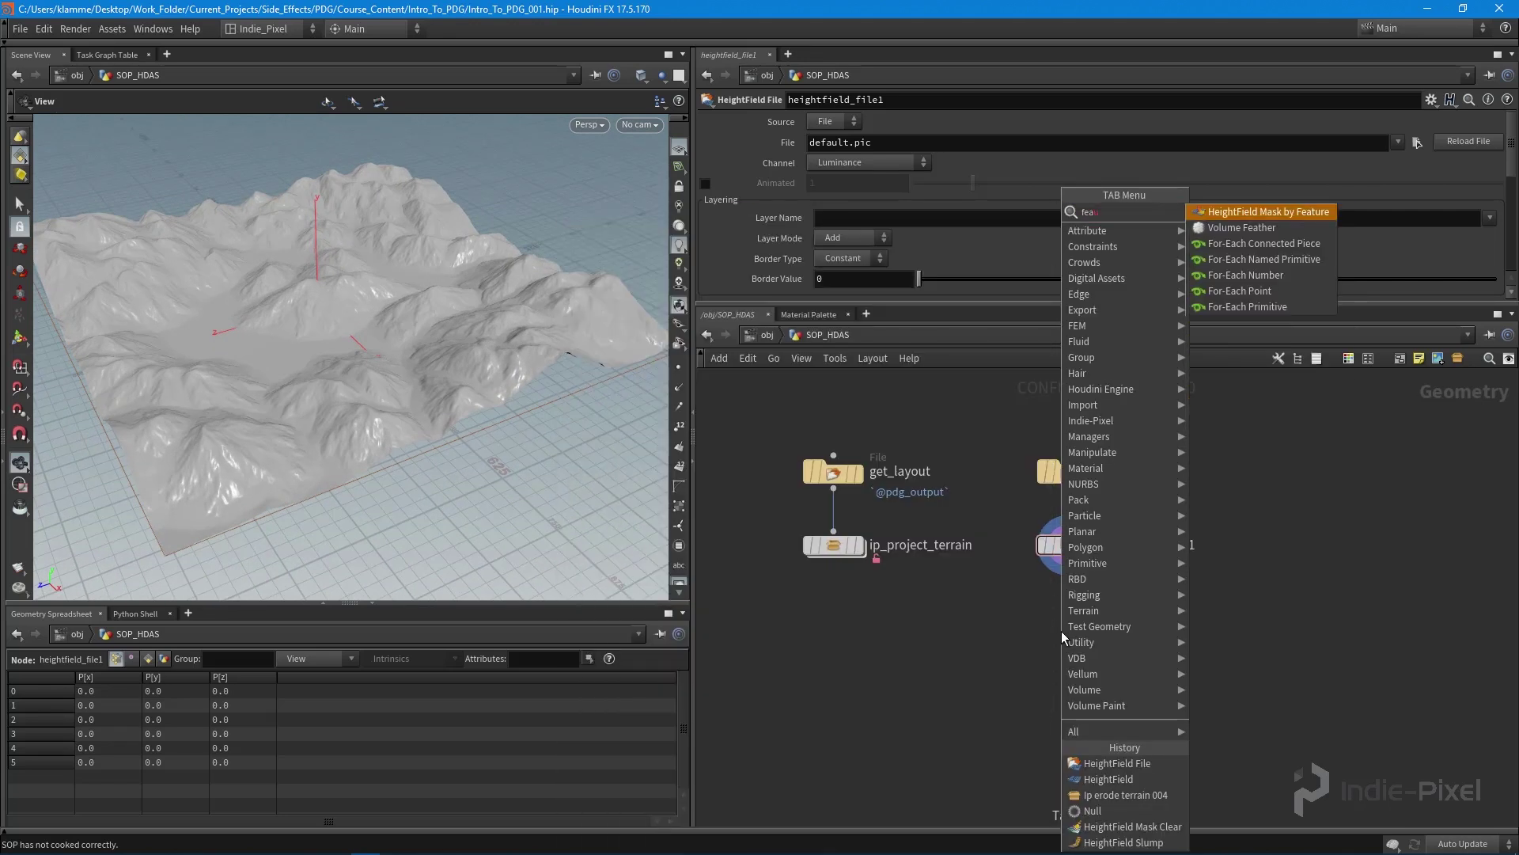
{"action": "key", "text": "Return"}
{"action": "left_click", "coordinate": [1070, 629]}
{"action": "scroll", "coordinate": [1080, 602], "scroll_direction": "up", "scroll_amount": 4}
{"action": "left_click", "coordinate": [1057, 535]}
{"action": "left_click", "coordinate": [1137, 688]}
{"action": "left_click", "coordinate": [1130, 685]}
{"action": "left_click_drag", "start_coordinate": [1105, 687], "coordinate": [1084, 651]}
Move the upper falloff point of the mask's slope ramp to the far end of the ramp.
{"action": "left_click_drag", "start_coordinate": [484, 349], "coordinate": [428, 346]}
{"action": "right_click_drag", "start_coordinate": [428, 346], "coordinate": [391, 345]}
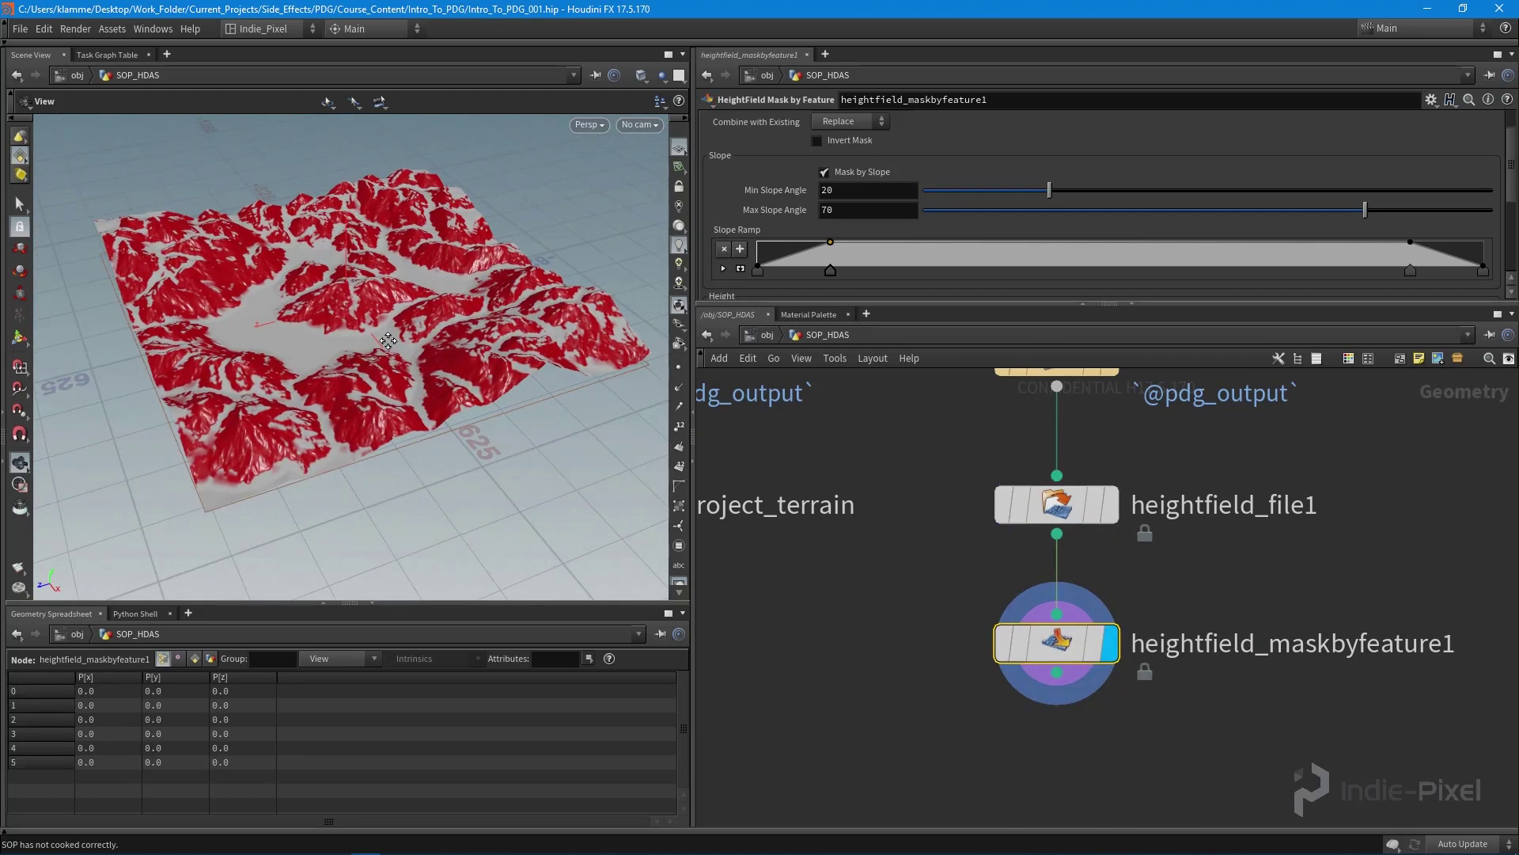
{"action": "middle_click_drag", "start_coordinate": [392, 344], "coordinate": [405, 357]}
{"action": "left_click_drag", "start_coordinate": [405, 357], "coordinate": [395, 356]}
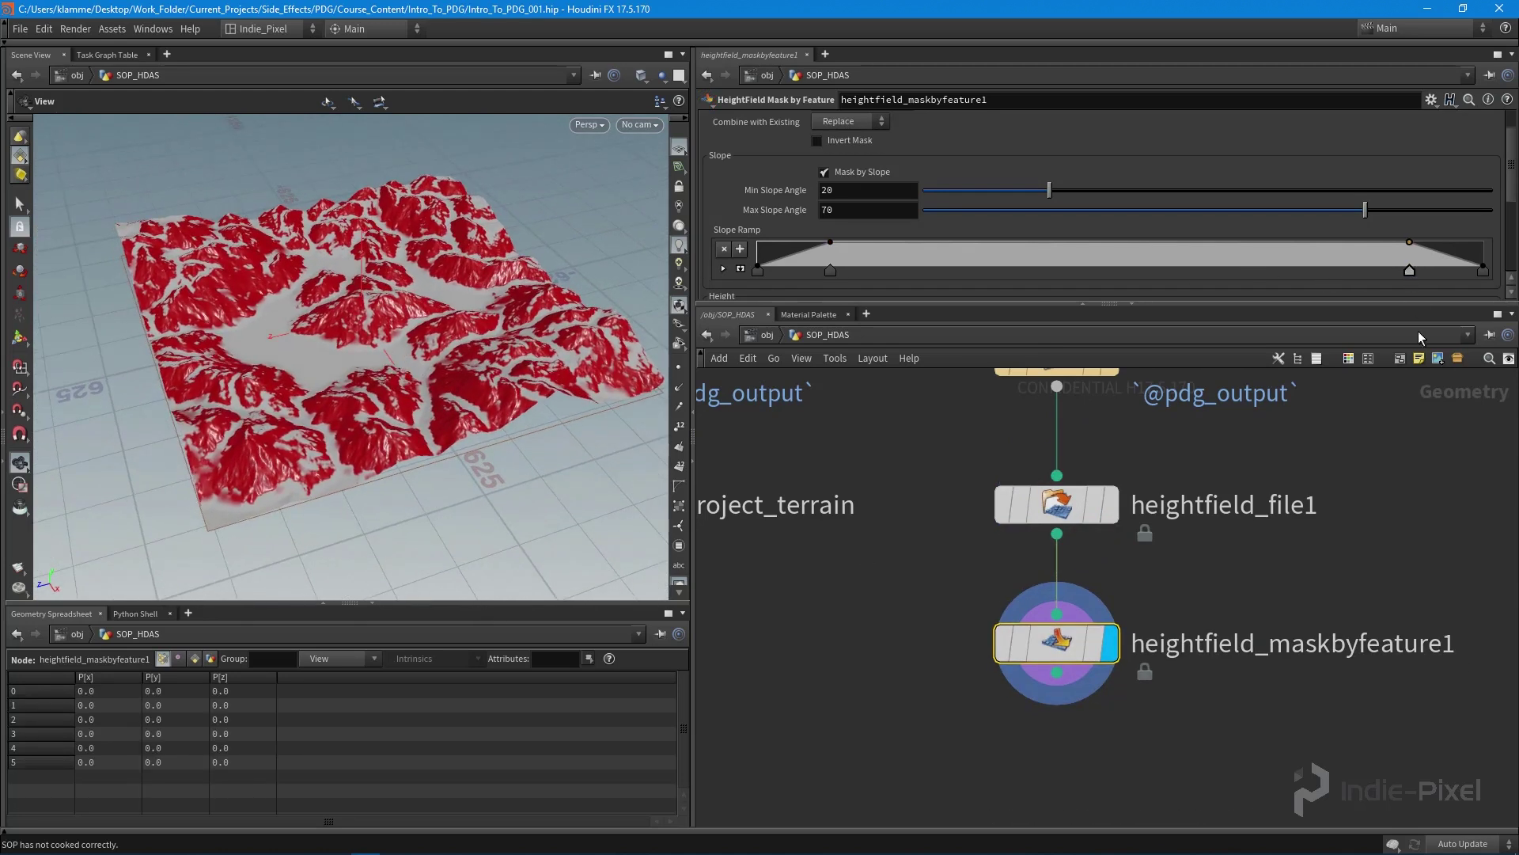
{"action": "left_click_drag", "start_coordinate": [1410, 242], "coordinate": [1490, 238]}
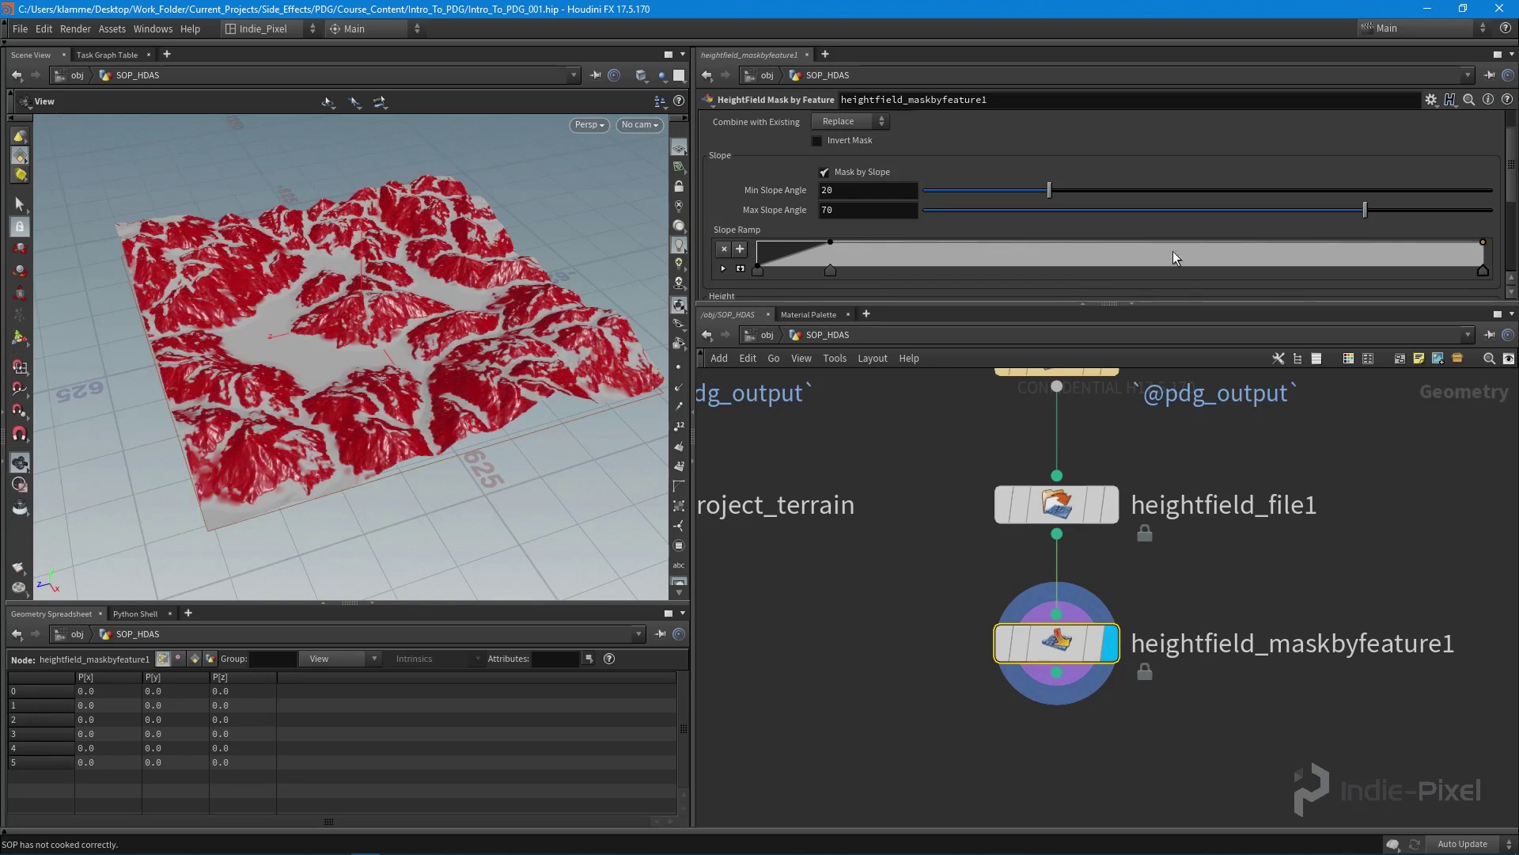
Shift the slope ramp's lower falloff point slightly towards the start and set the min slope angle to 13.4.
{"action": "right_click_drag", "start_coordinate": [372, 342], "coordinate": [491, 349]}
{"action": "left_click_drag", "start_coordinate": [491, 349], "coordinate": [543, 353]}
{"action": "mouse_move", "coordinate": [829, 271]}
{"action": "left_mouse_down"}
{"action": "mouse_move", "coordinate": [919, 271]}
{"action": "mouse_move", "coordinate": [807, 269]}
{"action": "left_mouse_up"}
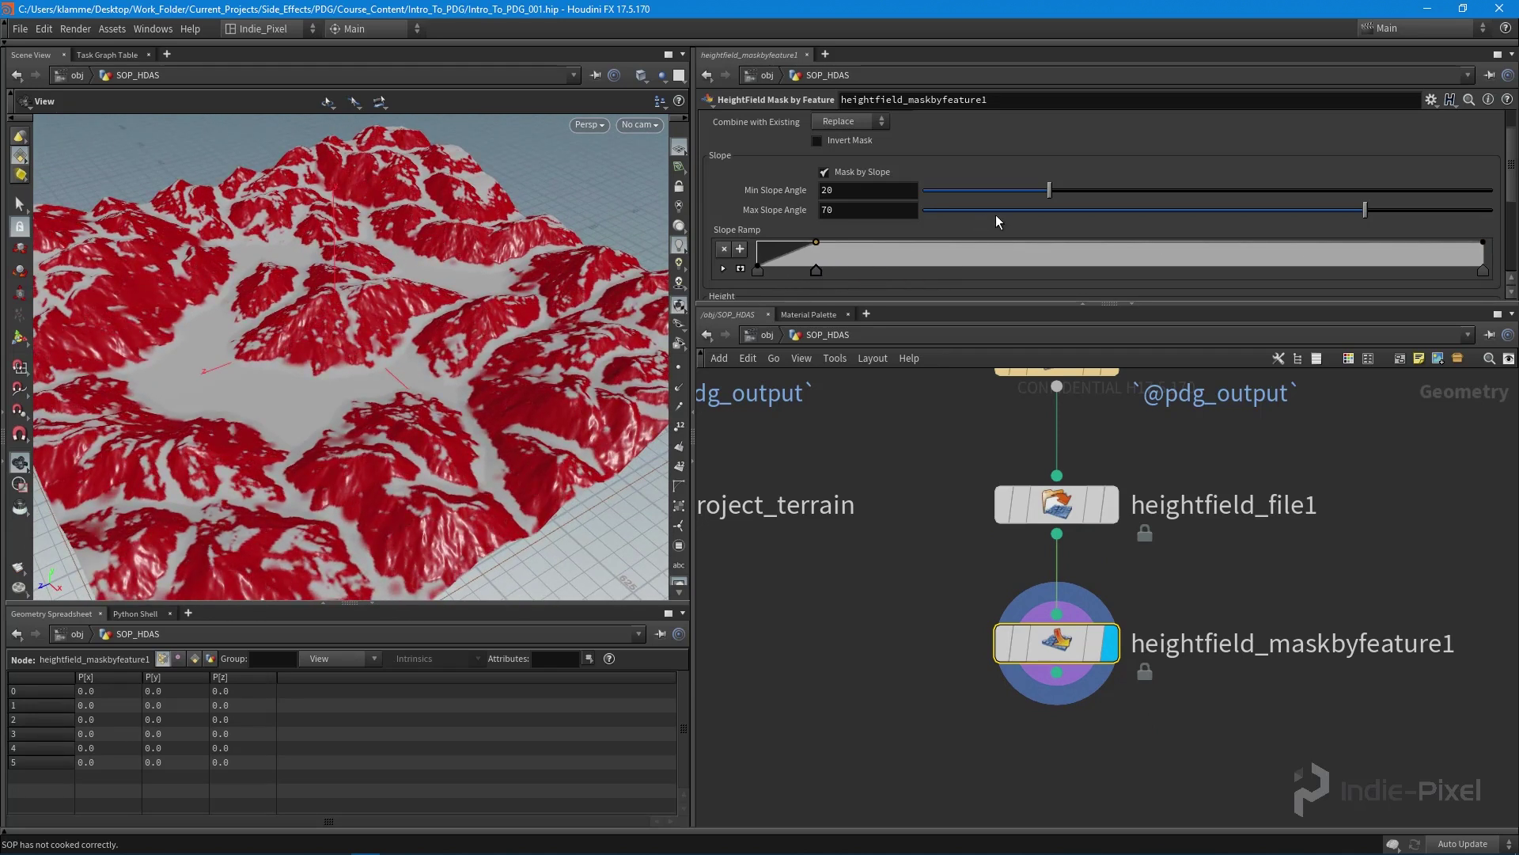
{"action": "left_click_drag", "start_coordinate": [1050, 191], "coordinate": [1008, 198]}
Add a HeightField Erode node, connect heightfield_maskbyfeature1 to both of its inputs, and display it.
{"action": "scroll", "coordinate": [313, 372], "scroll_direction": "down", "scroll_amount": 10}
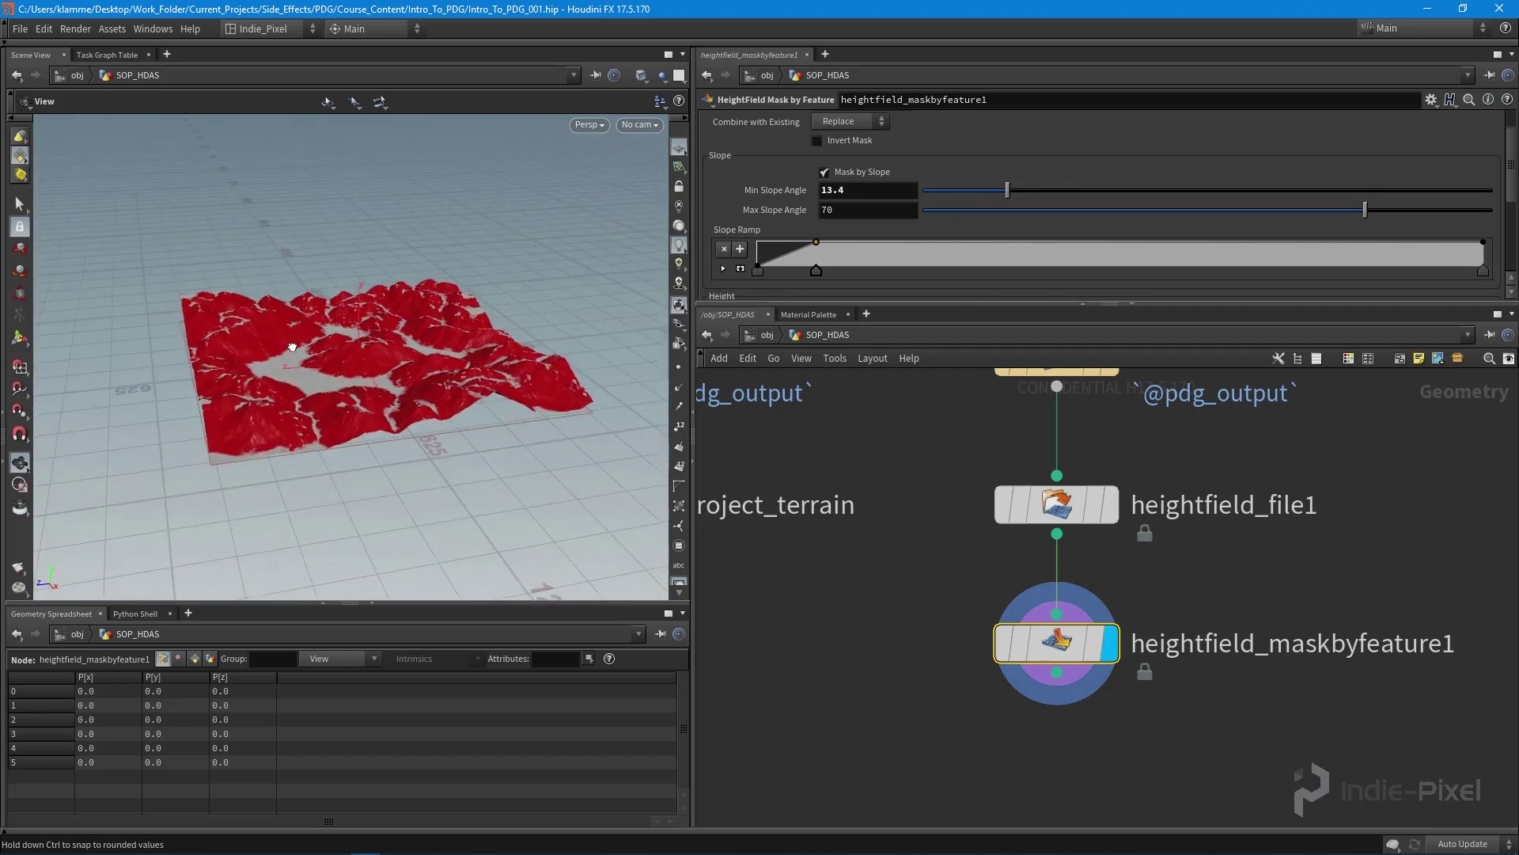
{"action": "middle_click_drag", "start_coordinate": [925, 619], "coordinate": [907, 592]}
{"action": "left_click_drag", "start_coordinate": [1023, 634], "coordinate": [1023, 611]}
{"action": "middle_click_drag", "start_coordinate": [1021, 733], "coordinate": [1018, 633]}
{"action": "key", "text": "Tab"}
{"action": "type", "text": "ero"}
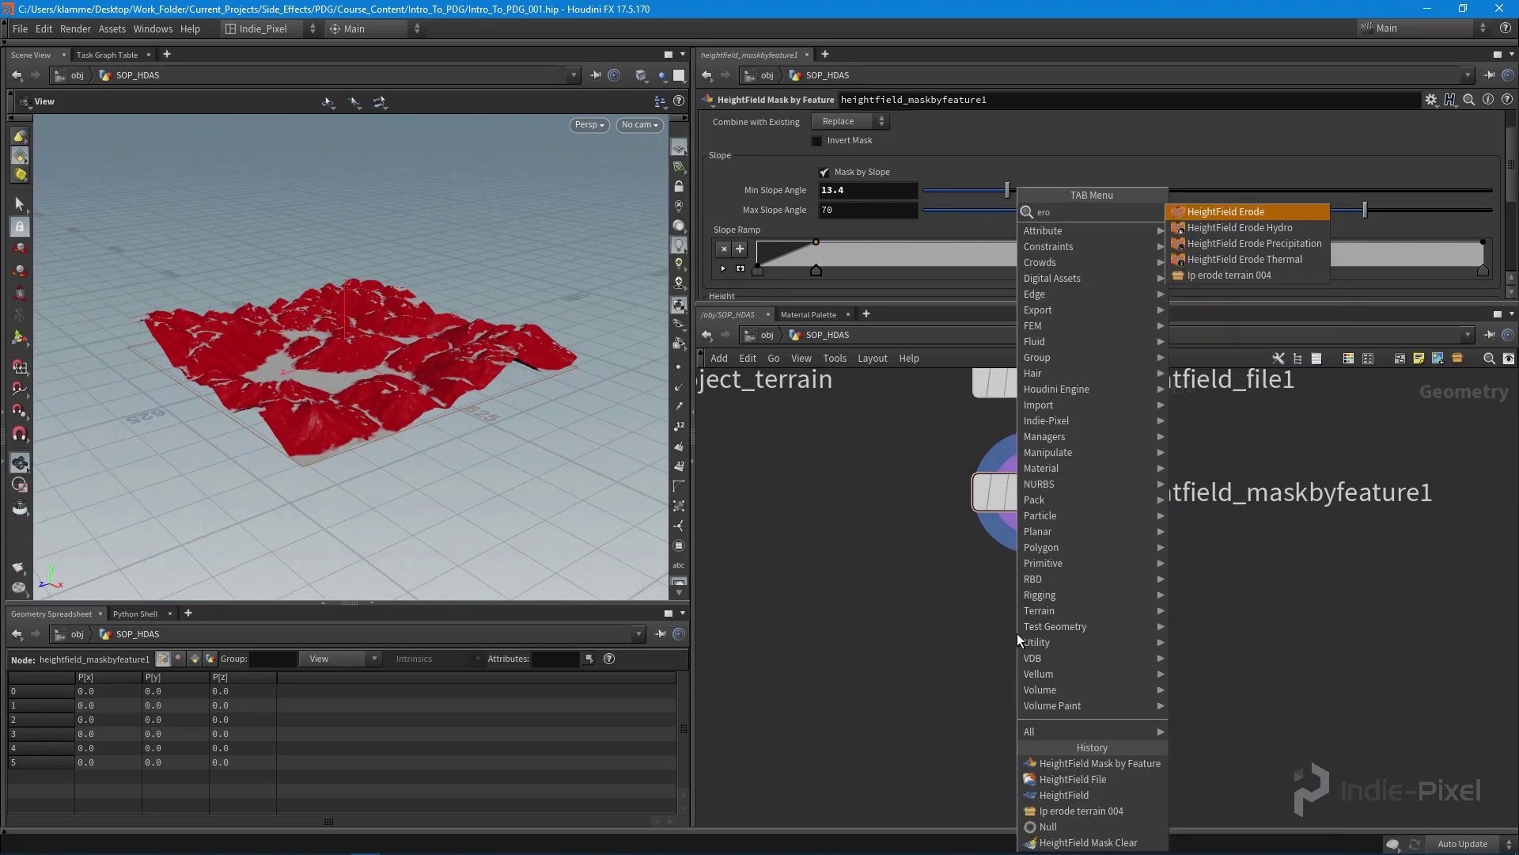
{"action": "left_click", "coordinate": [1247, 211]}
{"action": "left_click", "coordinate": [1074, 612]}
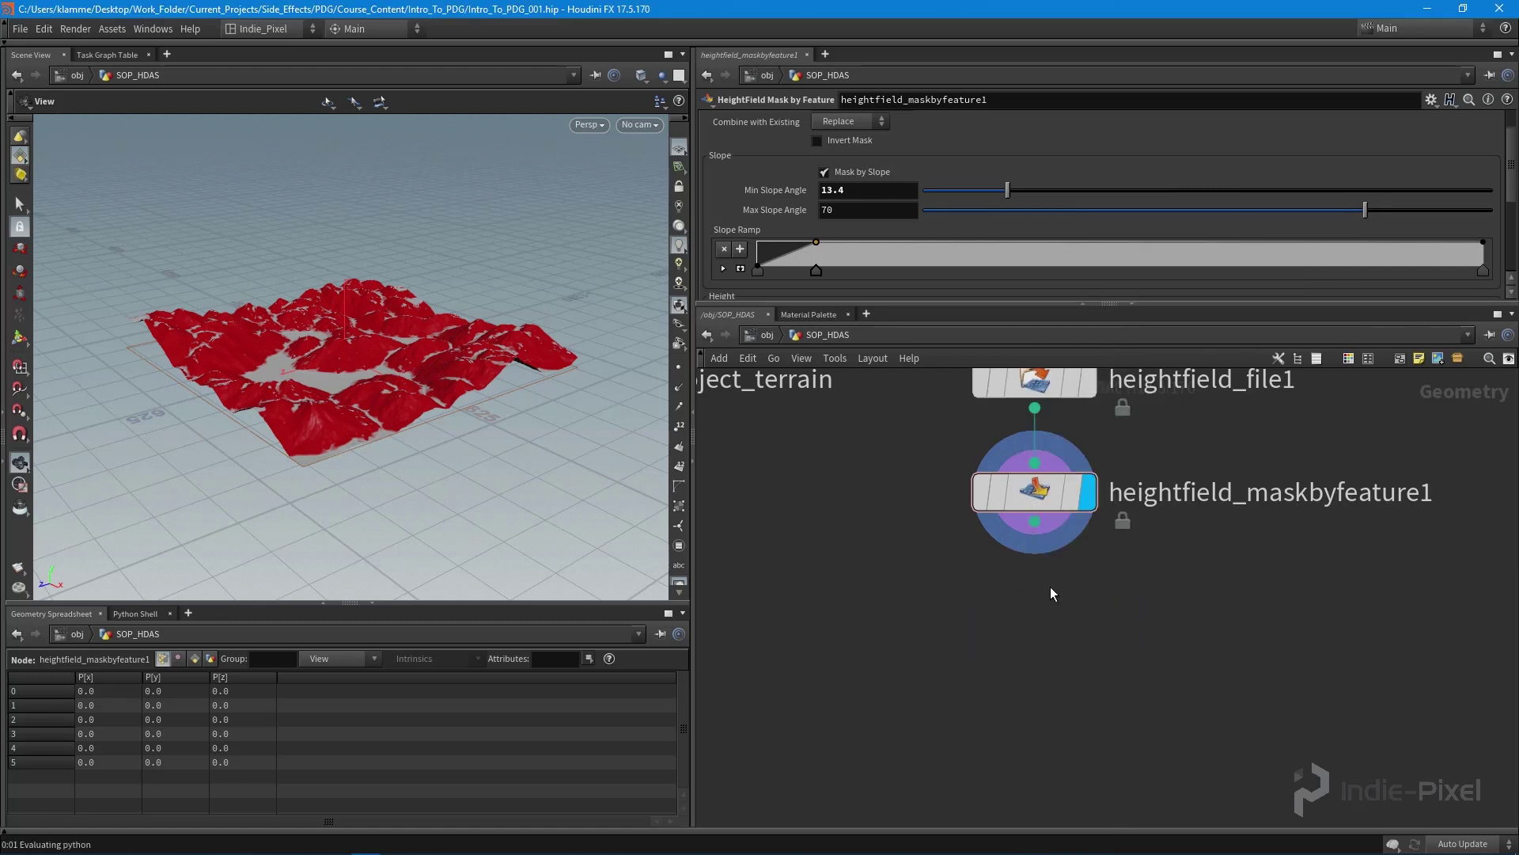
{"action": "left_click", "coordinate": [980, 617]}
{"action": "left_click", "coordinate": [1034, 523]}
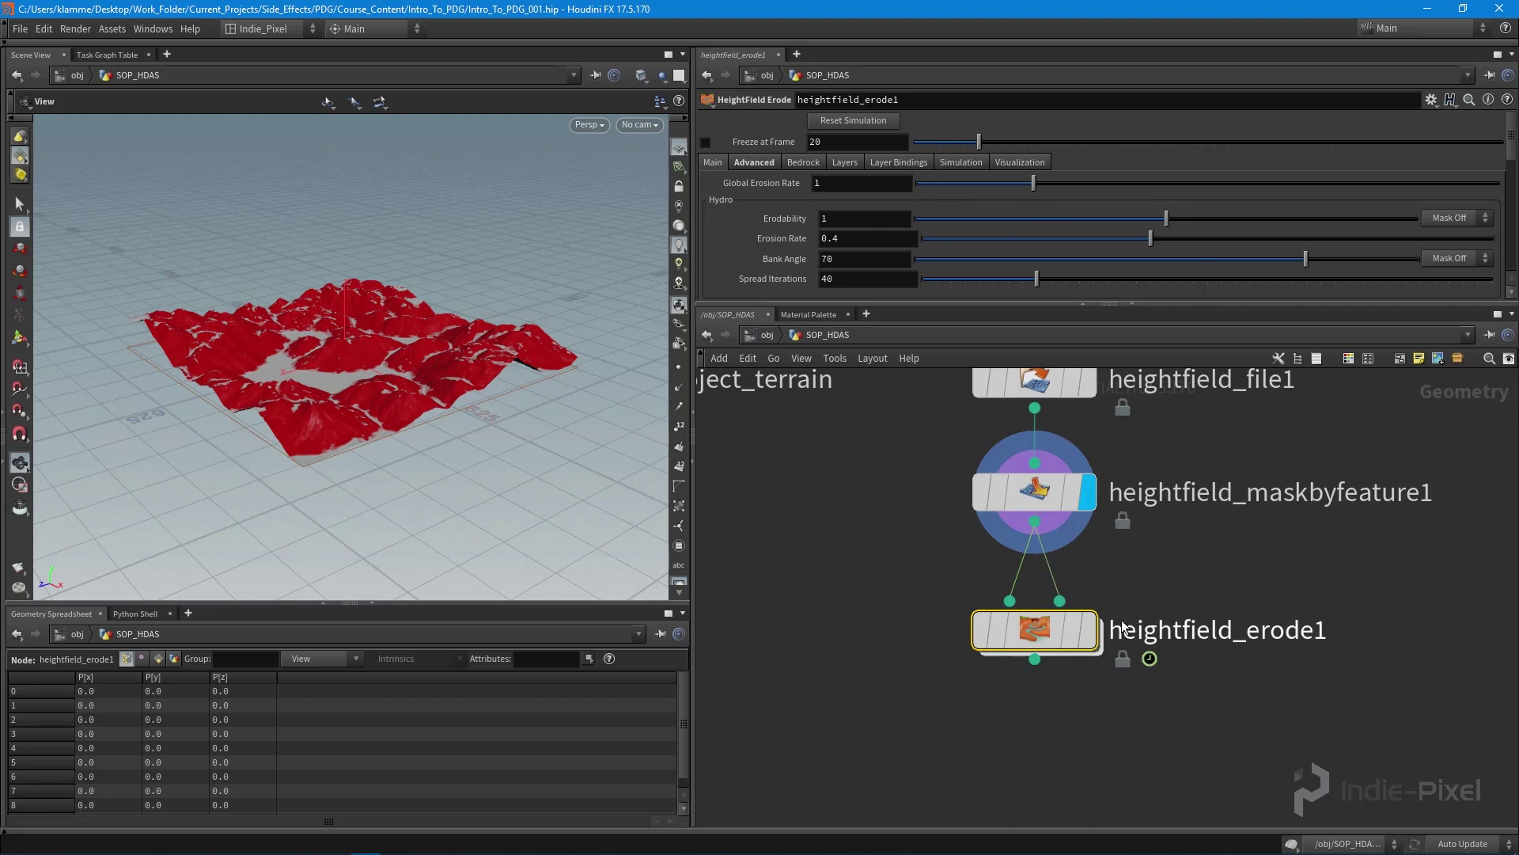
{"action": "left_click", "coordinate": [1088, 630]}
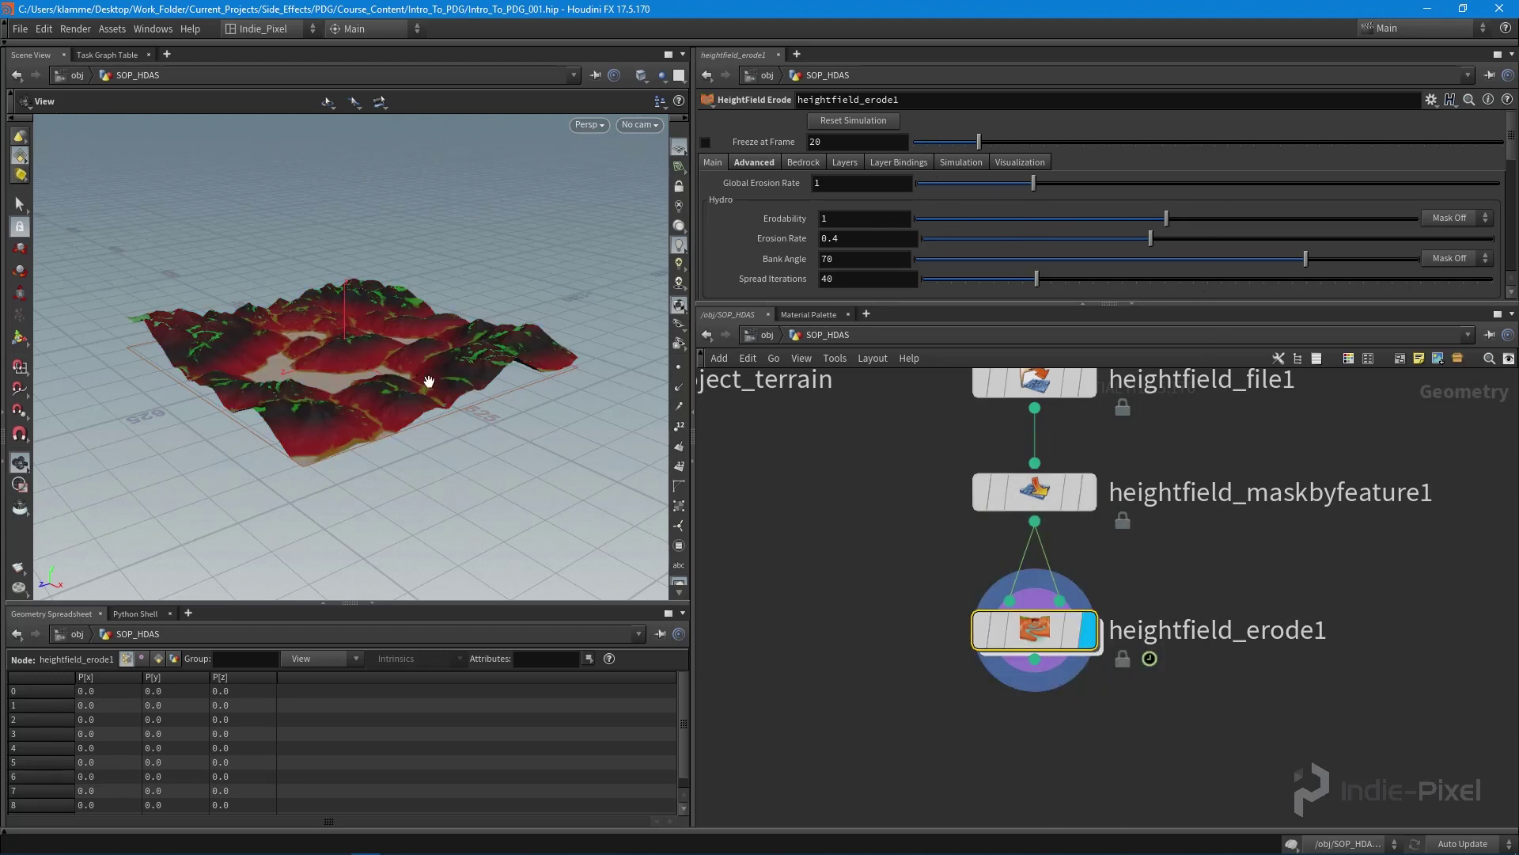
Show the playbar, run the erosion simulation to frame 19, and inspect the eroded terrain.
{"action": "left_click_drag", "start_coordinate": [427, 382], "coordinate": [506, 453]}
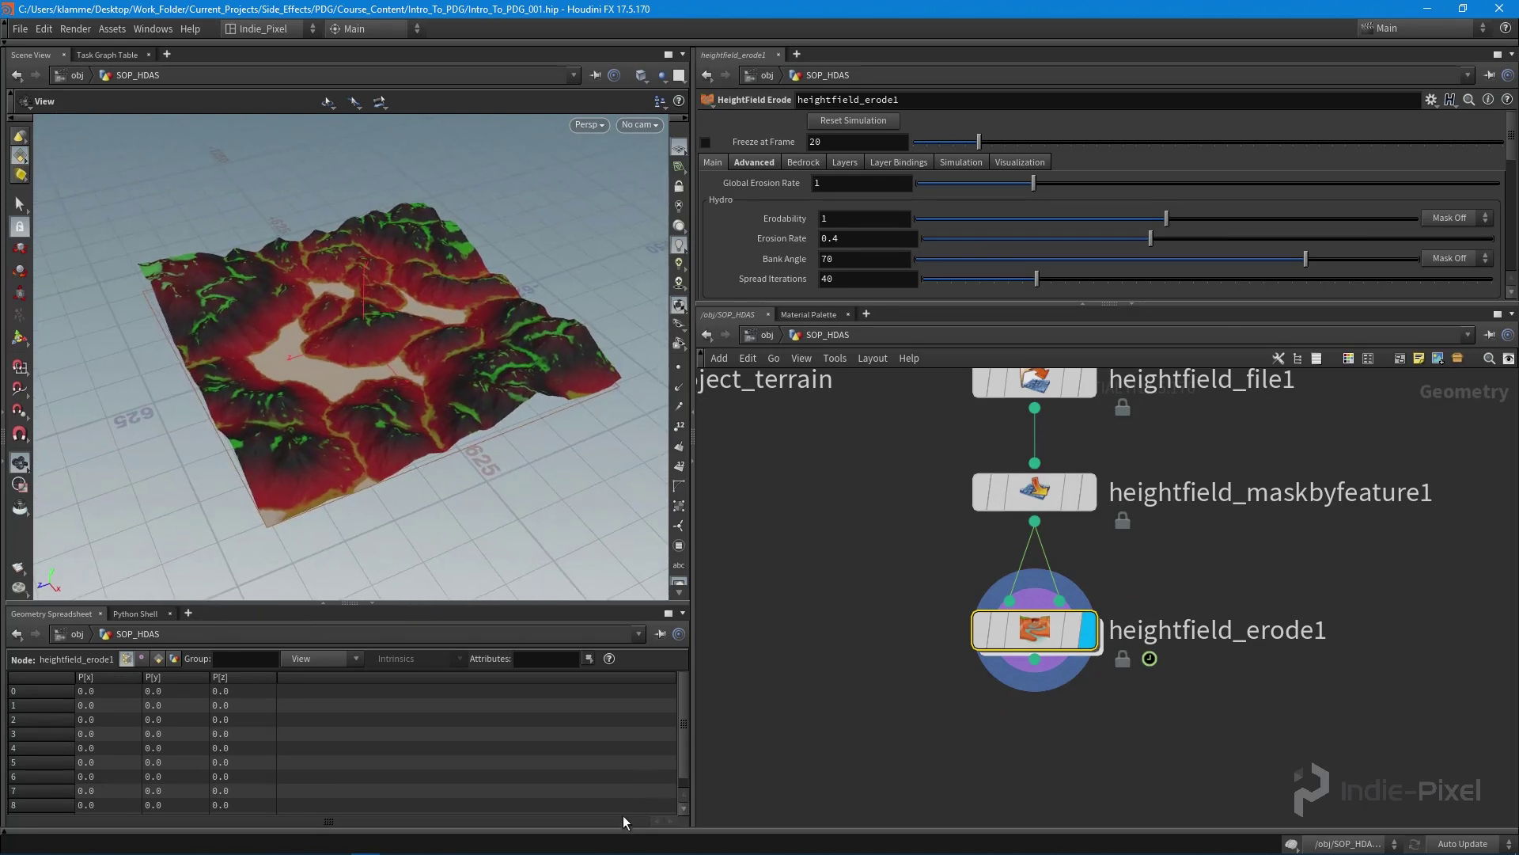
{"action": "left_click", "coordinate": [599, 829]}
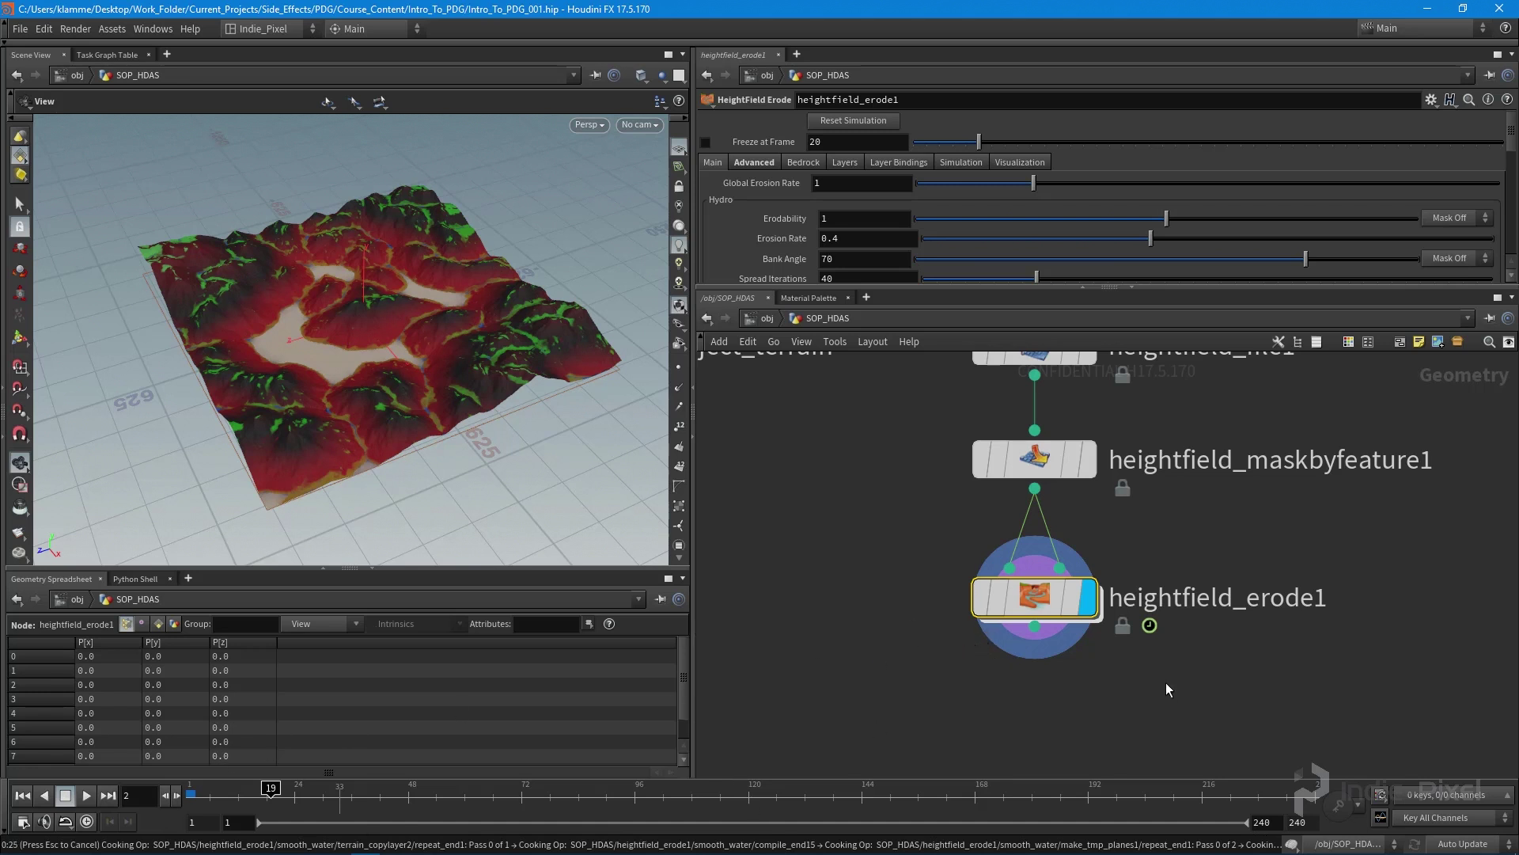
{"action": "middle_click_drag", "start_coordinate": [1035, 713], "coordinate": [1034, 672]}
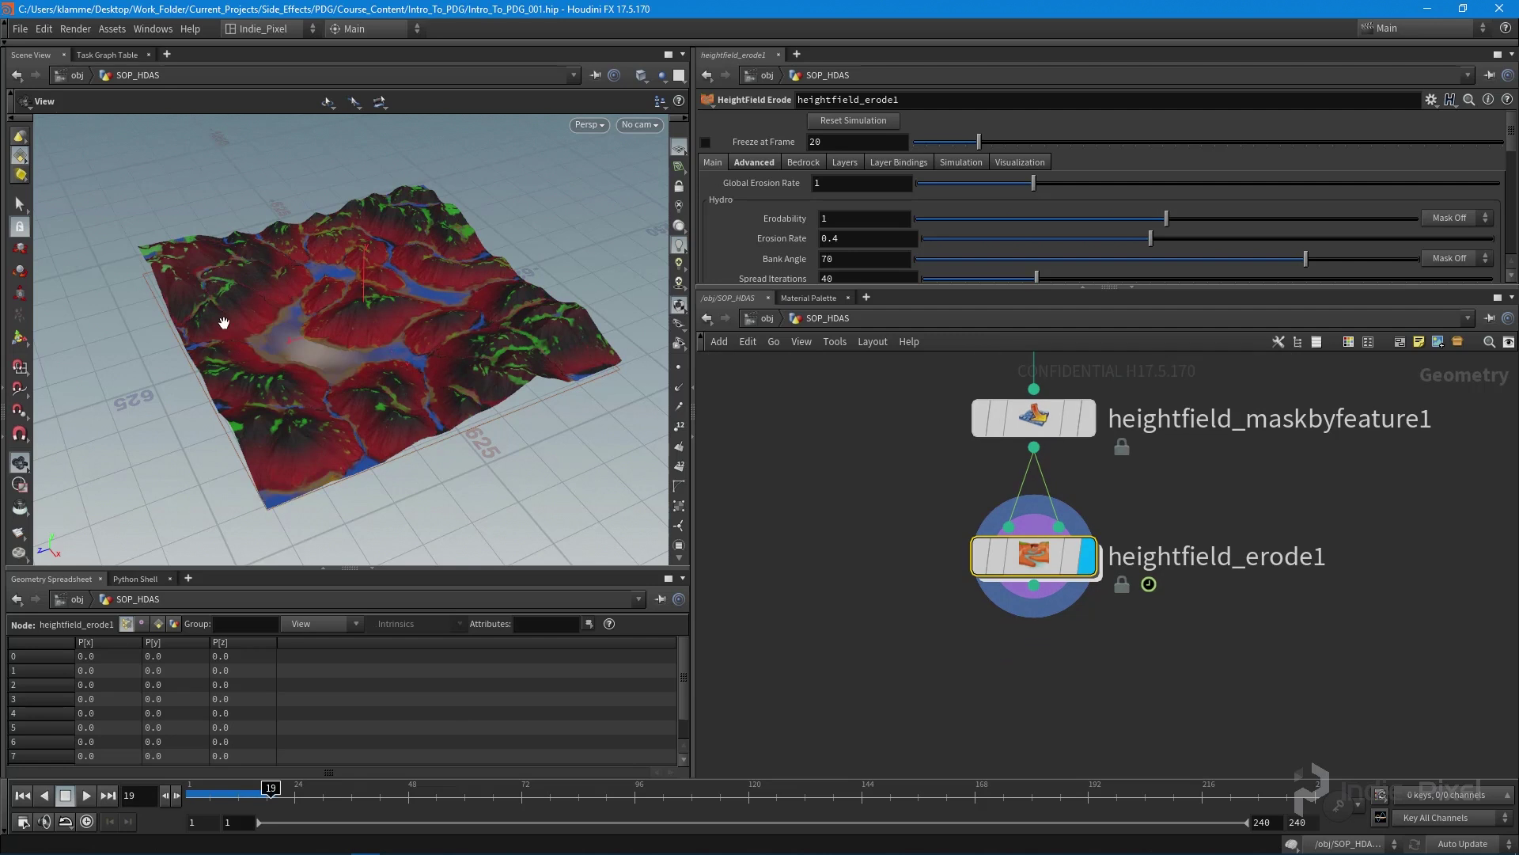
{"action": "right_click_drag", "start_coordinate": [307, 323], "coordinate": [465, 312]}
{"action": "mouse_move", "coordinate": [465, 312]}
{"action": "left_mouse_down"}
{"action": "mouse_move", "coordinate": [505, 390]}
{"action": "mouse_move", "coordinate": [400, 288]}
{"action": "mouse_move", "coordinate": [372, 306]}
{"action": "mouse_move", "coordinate": [449, 303]}
{"action": "left_mouse_up"}
{"action": "right_click_drag", "start_coordinate": [449, 303], "coordinate": [393, 332]}
{"action": "mouse_move", "coordinate": [394, 333]}
{"action": "left_mouse_down"}
{"action": "mouse_move", "coordinate": [274, 332]}
{"action": "mouse_move", "coordinate": [403, 337]}
{"action": "left_mouse_up"}
Add a Time Shift node below heightfield_erode1 and connect the erosion output into it.
{"action": "middle_click_drag", "start_coordinate": [975, 661], "coordinate": [971, 599]}
{"action": "key", "text": "Tab"}
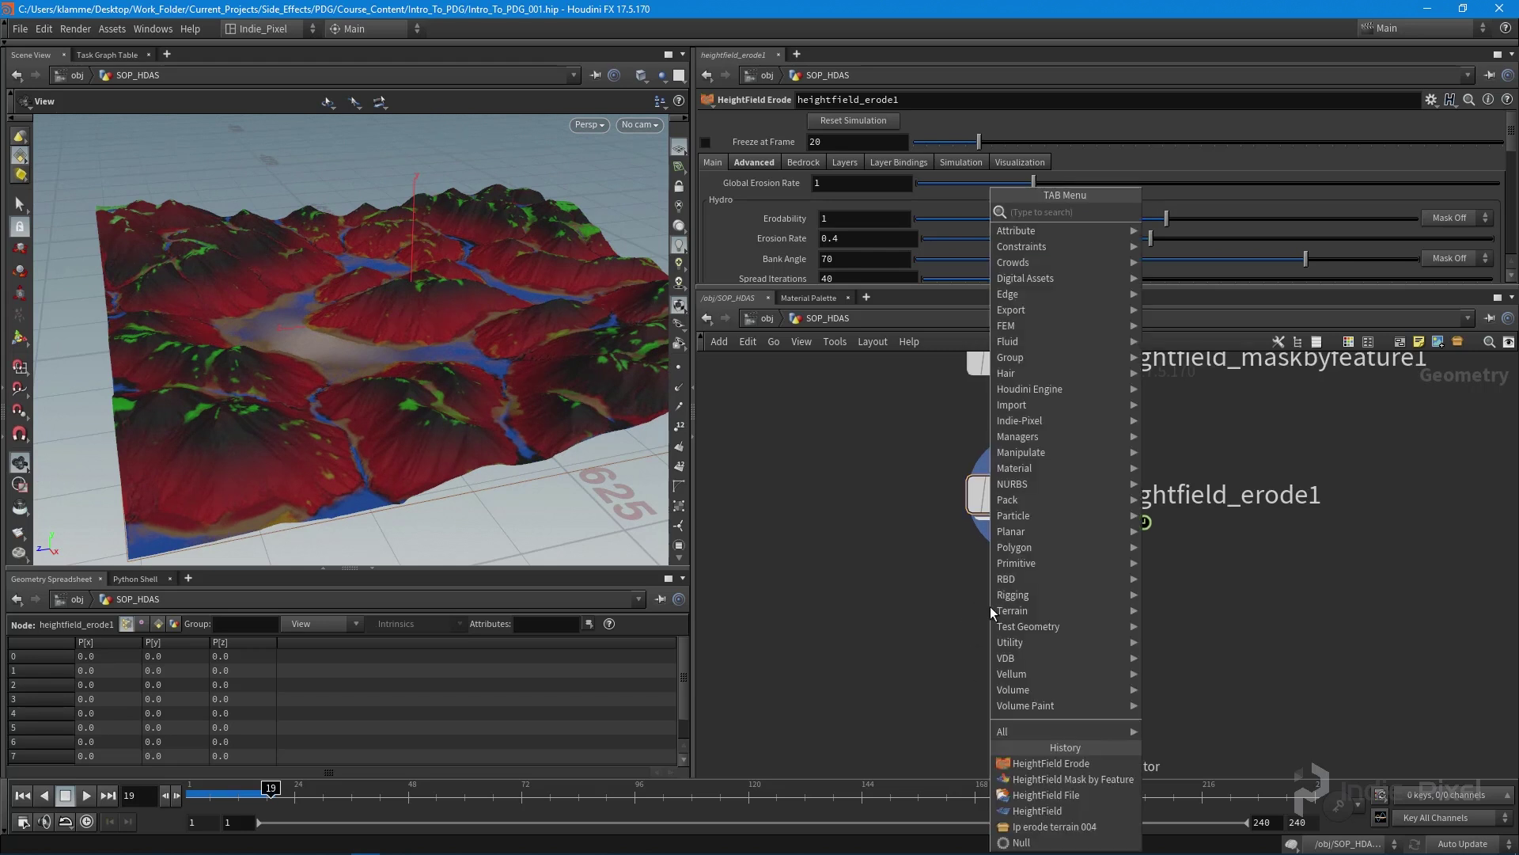
{"action": "type", "text": "time"}
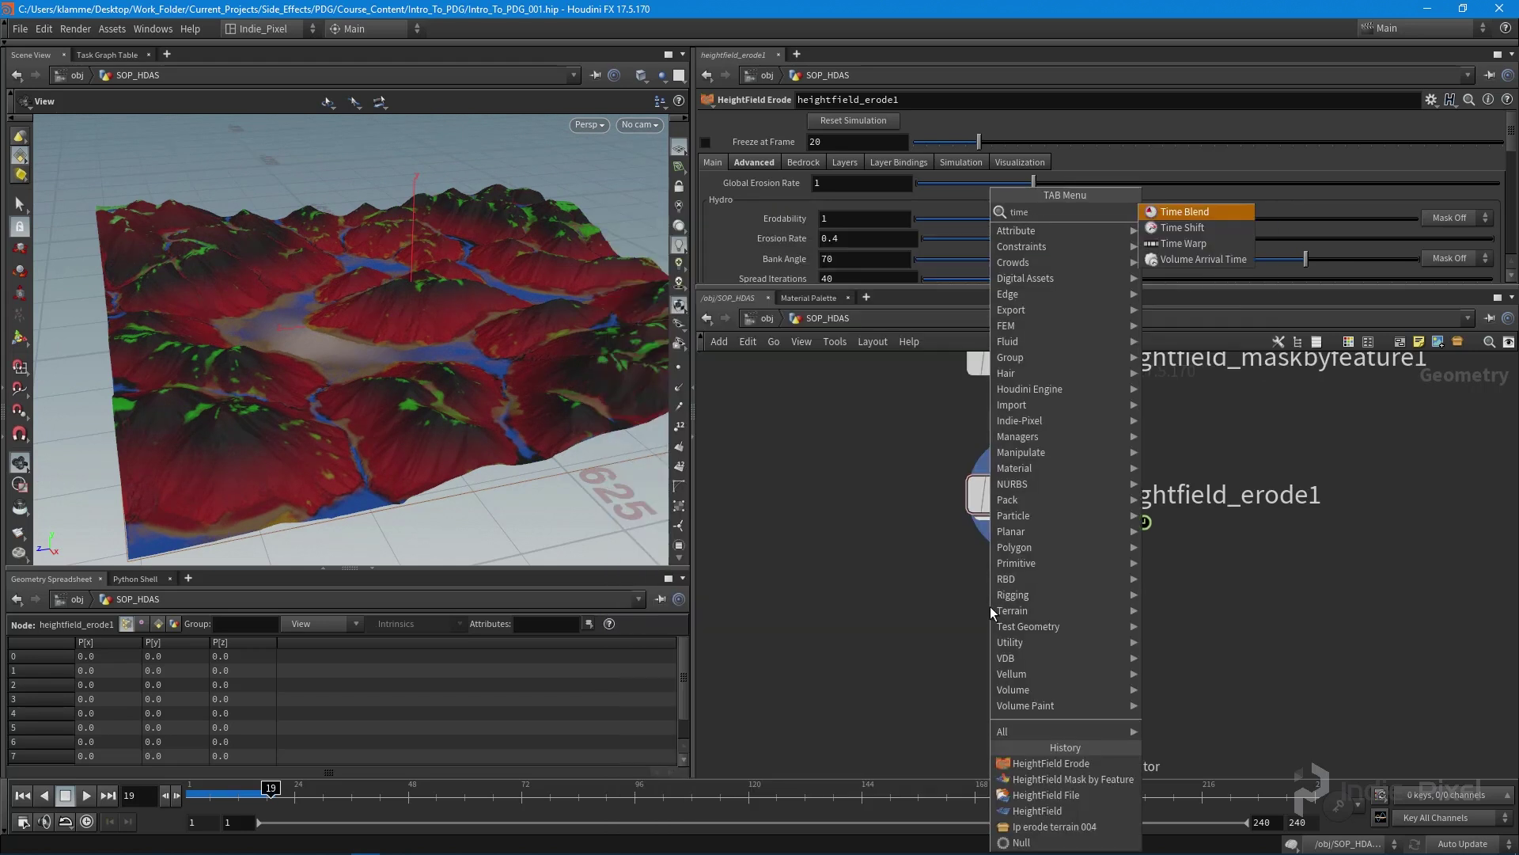
{"action": "left_click", "coordinate": [1197, 227]}
{"action": "left_click", "coordinate": [1018, 648]}
{"action": "middle_click_drag", "start_coordinate": [1029, 633], "coordinate": [1021, 622]}
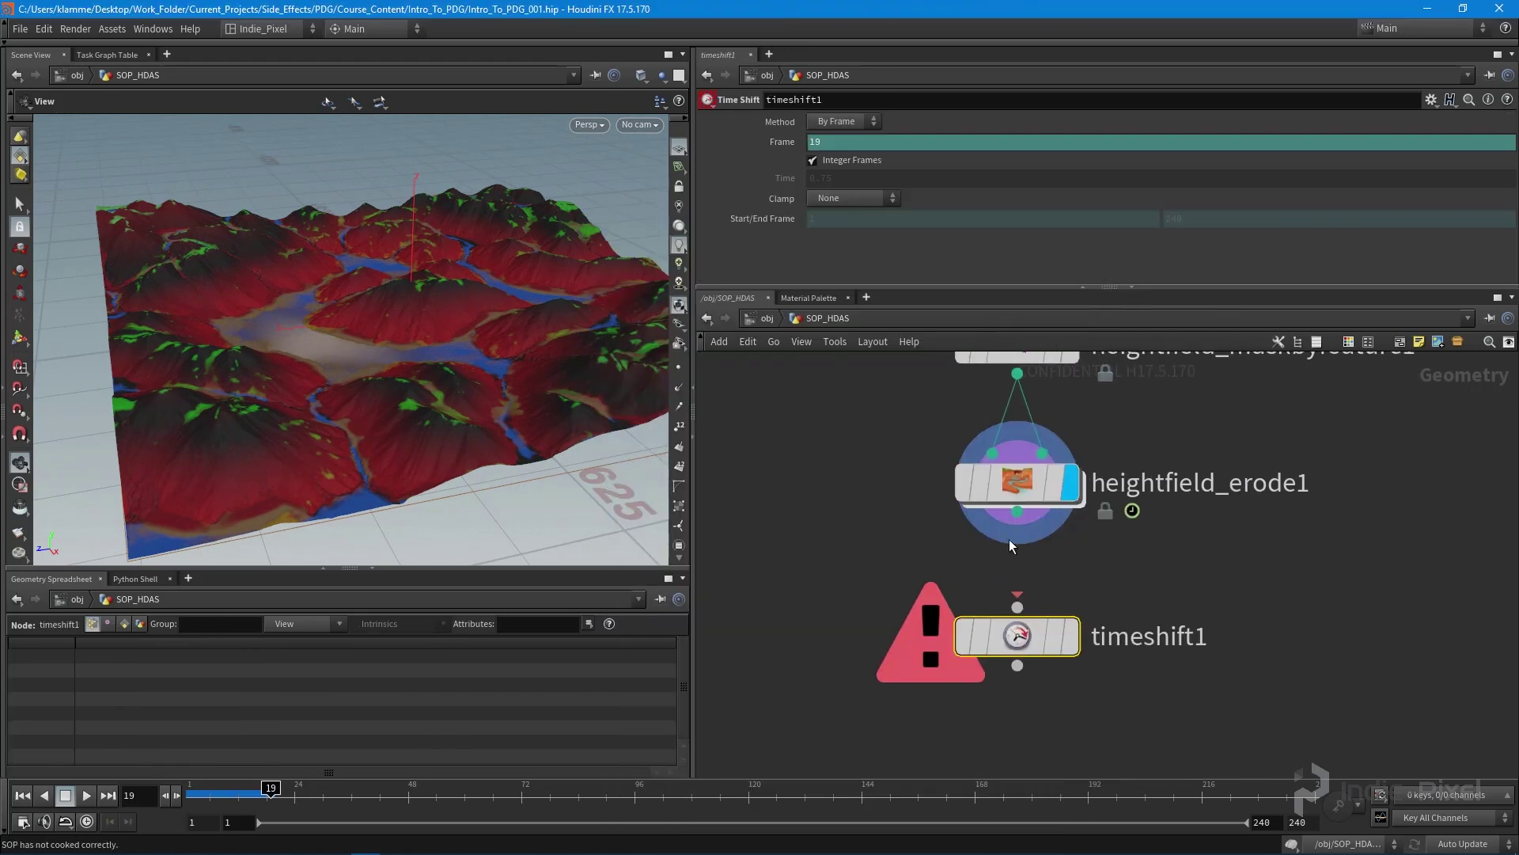
{"action": "middle_click_drag", "start_coordinate": [1145, 581], "coordinate": [1112, 599]}
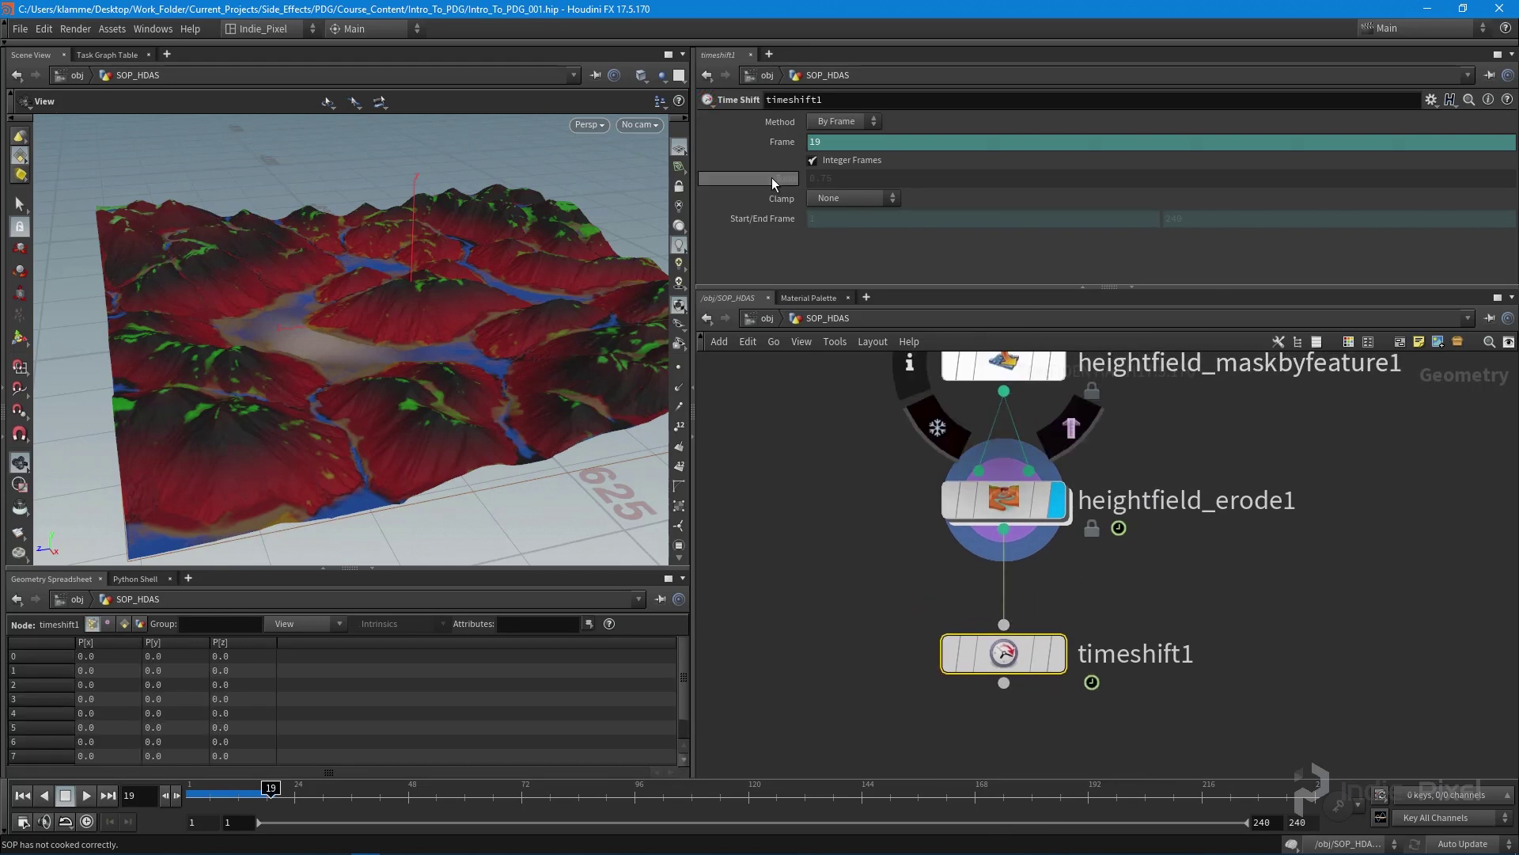
Display timeshift1 and replace its frame expression with a fixed frame value of 20.
{"action": "mouse_move", "coordinate": [1007, 663]}
{"action": "left_click", "coordinate": [1071, 587]}
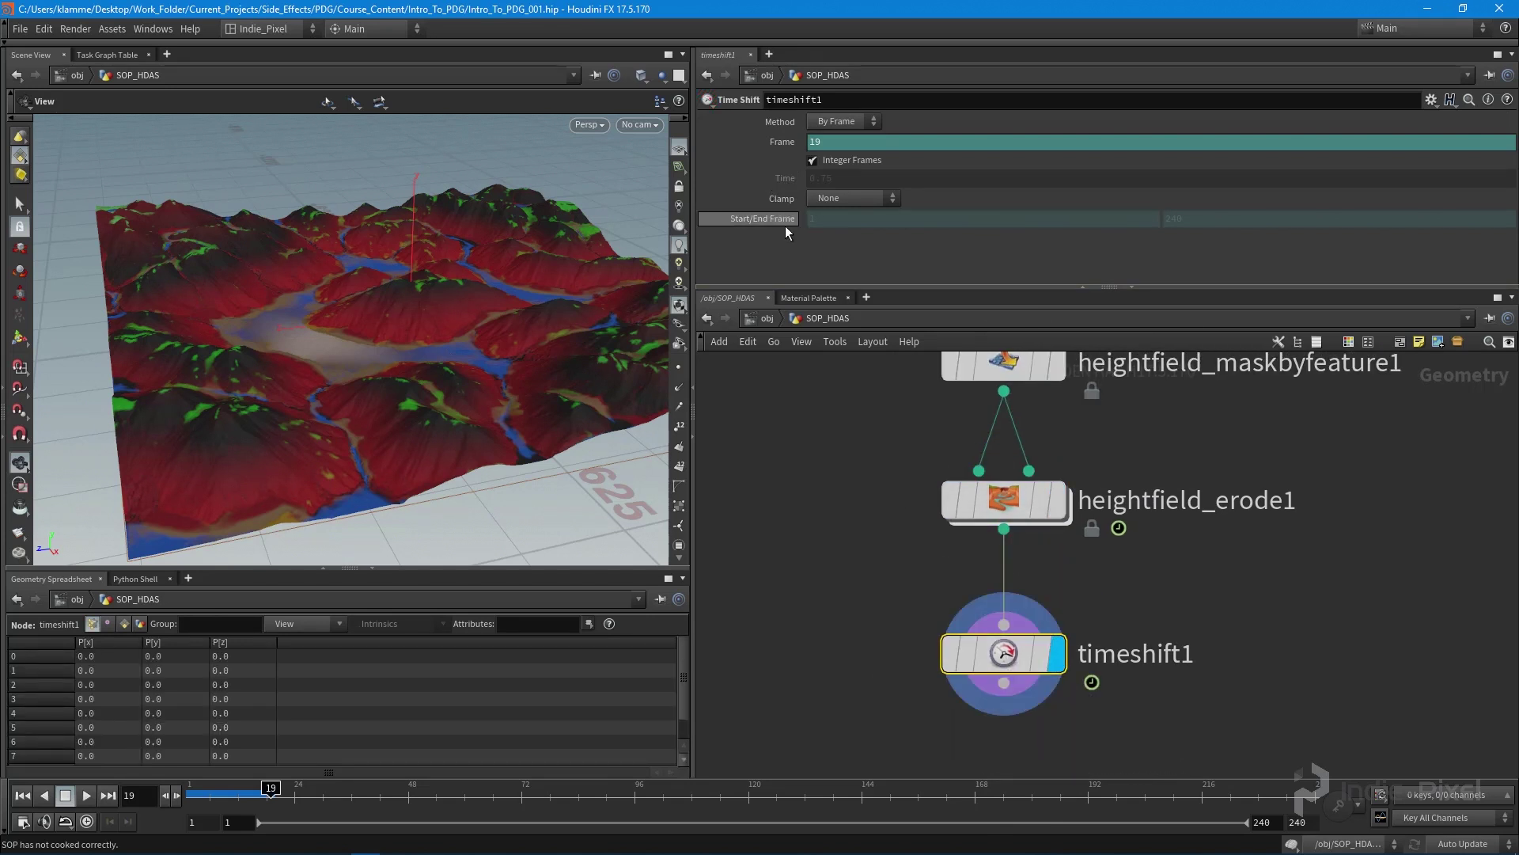
{"action": "left_click", "coordinate": [780, 143]}
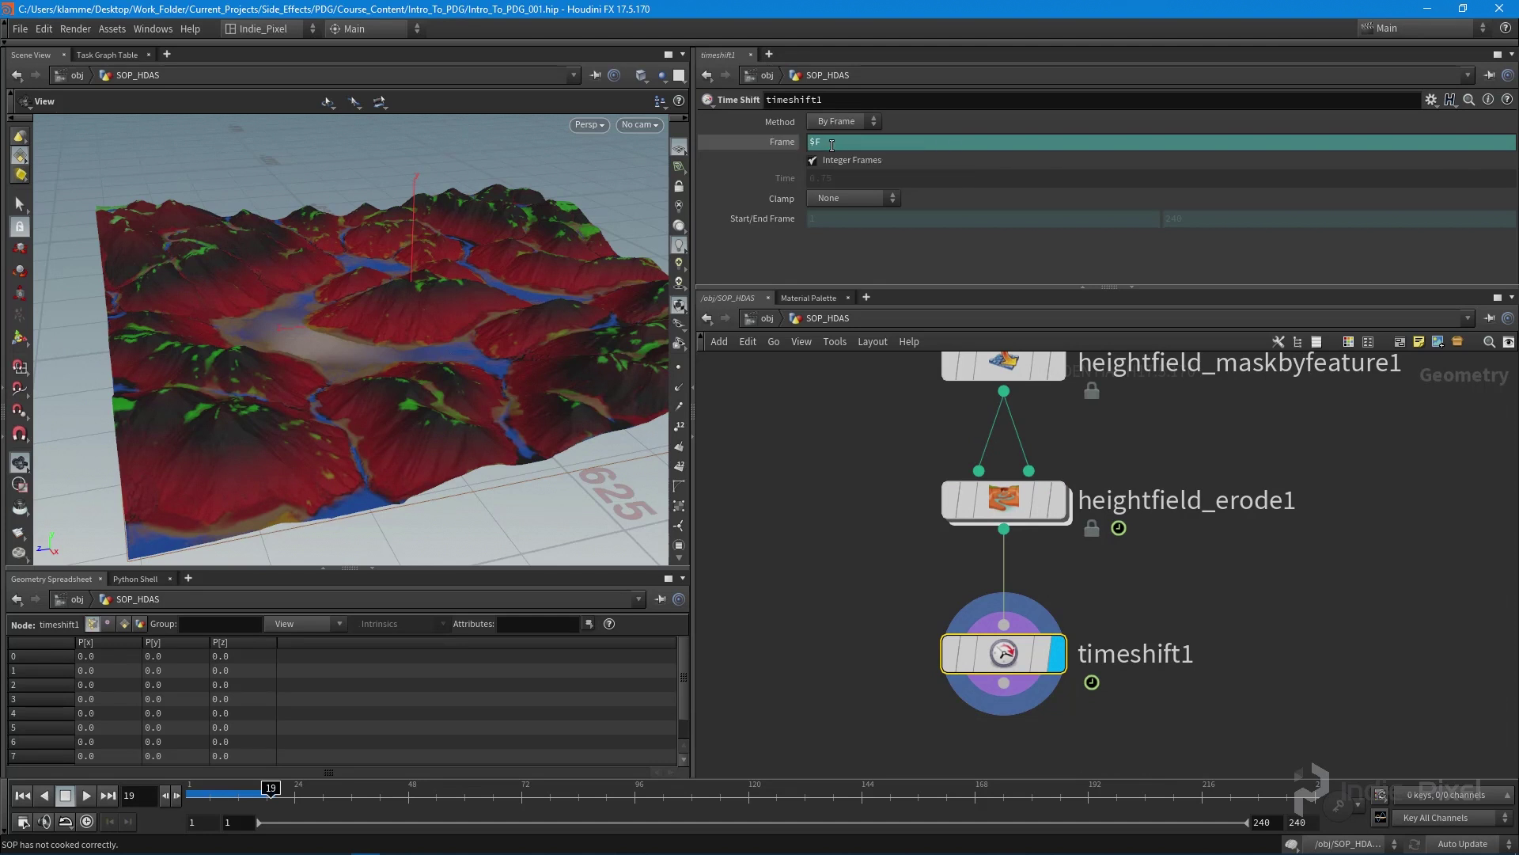
{"action": "left_click", "coordinate": [781, 141], "text": "ctrl+shift"}
{"action": "left_click", "coordinate": [851, 143]}
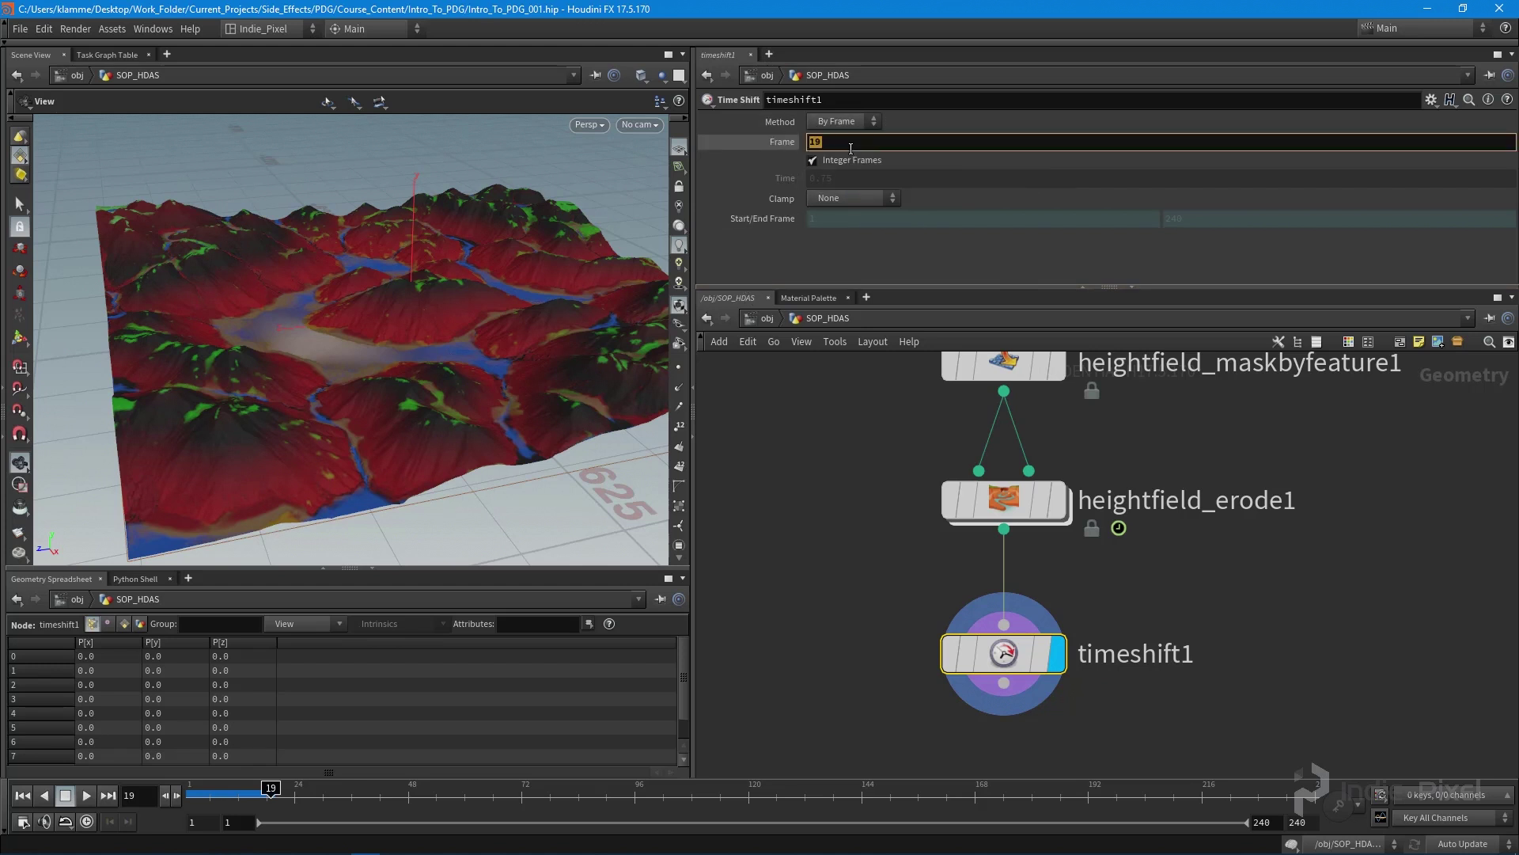
{"action": "type", "text": "20"}
{"action": "key", "text": "Return"}
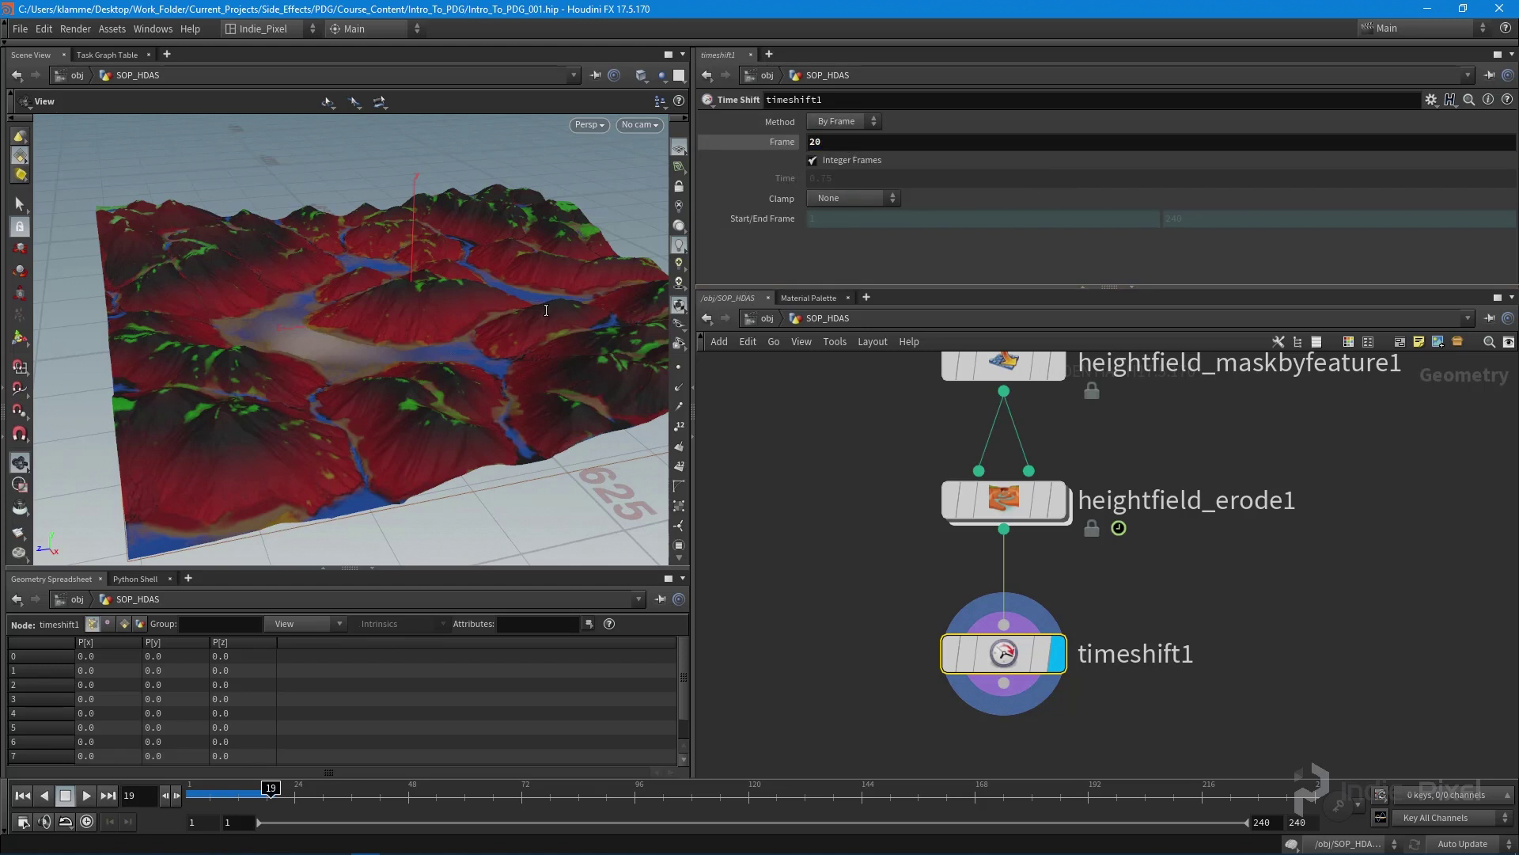
{"action": "left_click_drag", "start_coordinate": [488, 383], "coordinate": [327, 355]}
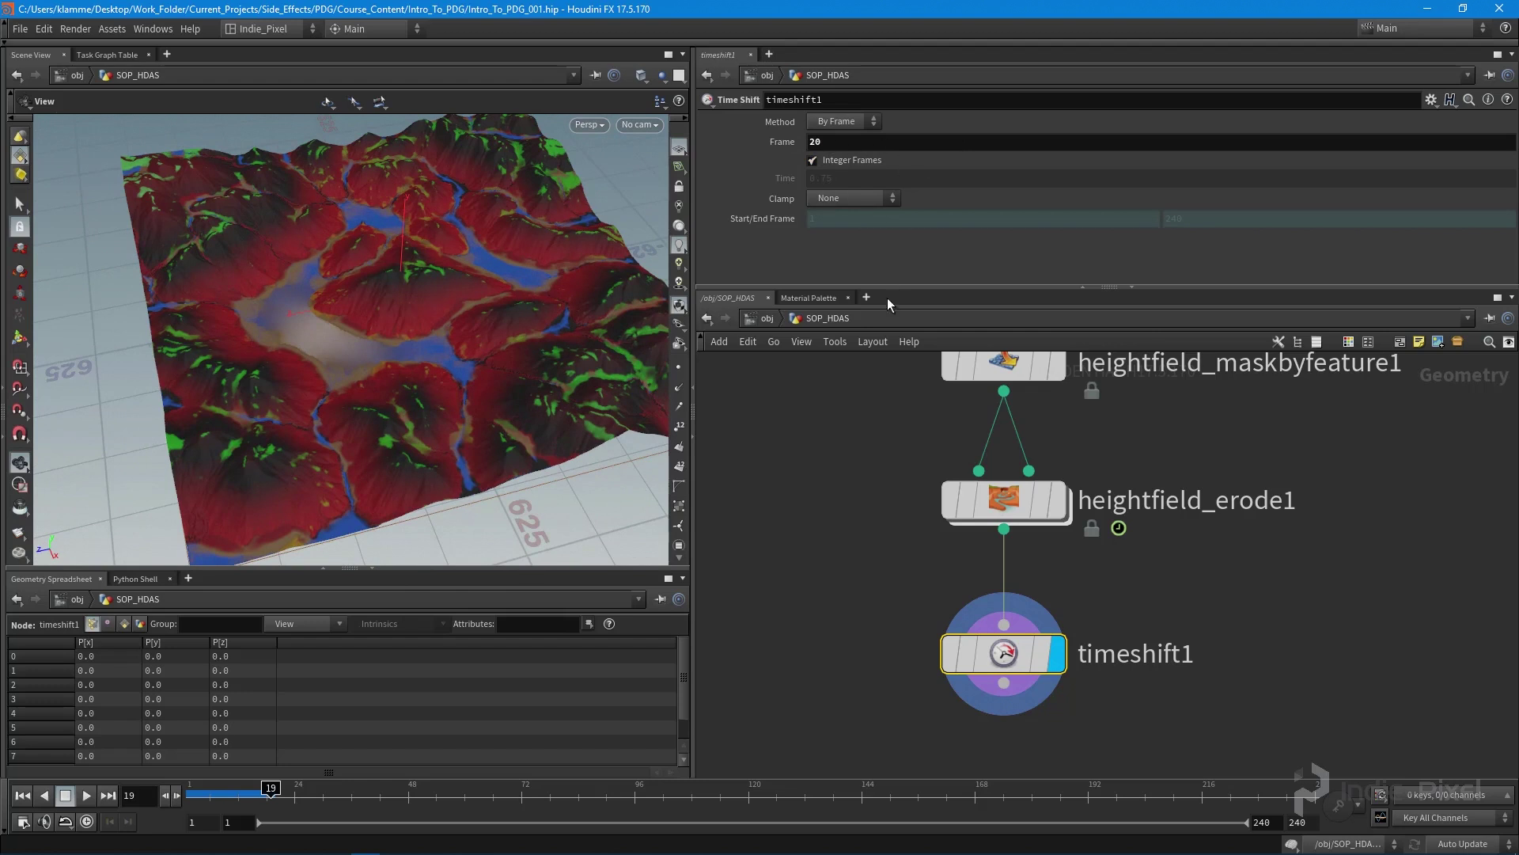
Hide the playbar and turn off the Visualize option on heightfield_erode1.
{"action": "left_click", "coordinate": [4, 797]}
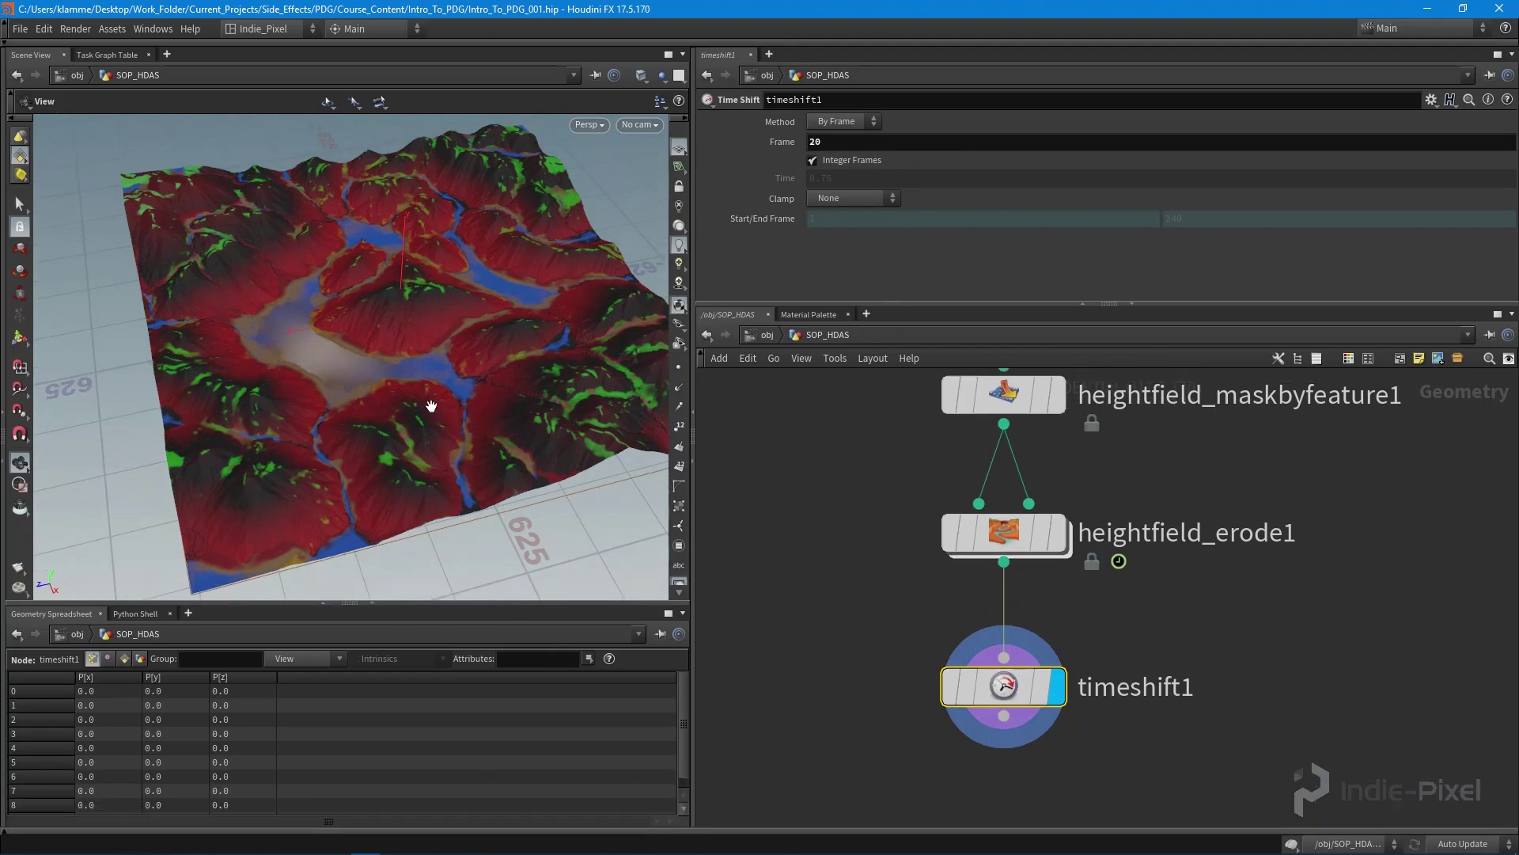
{"action": "scroll", "coordinate": [427, 404], "scroll_direction": "down", "scroll_amount": 3}
{"action": "left_click_drag", "start_coordinate": [427, 404], "coordinate": [372, 355]}
{"action": "mouse_move", "coordinate": [1009, 695]}
{"action": "left_click", "coordinate": [999, 534]}
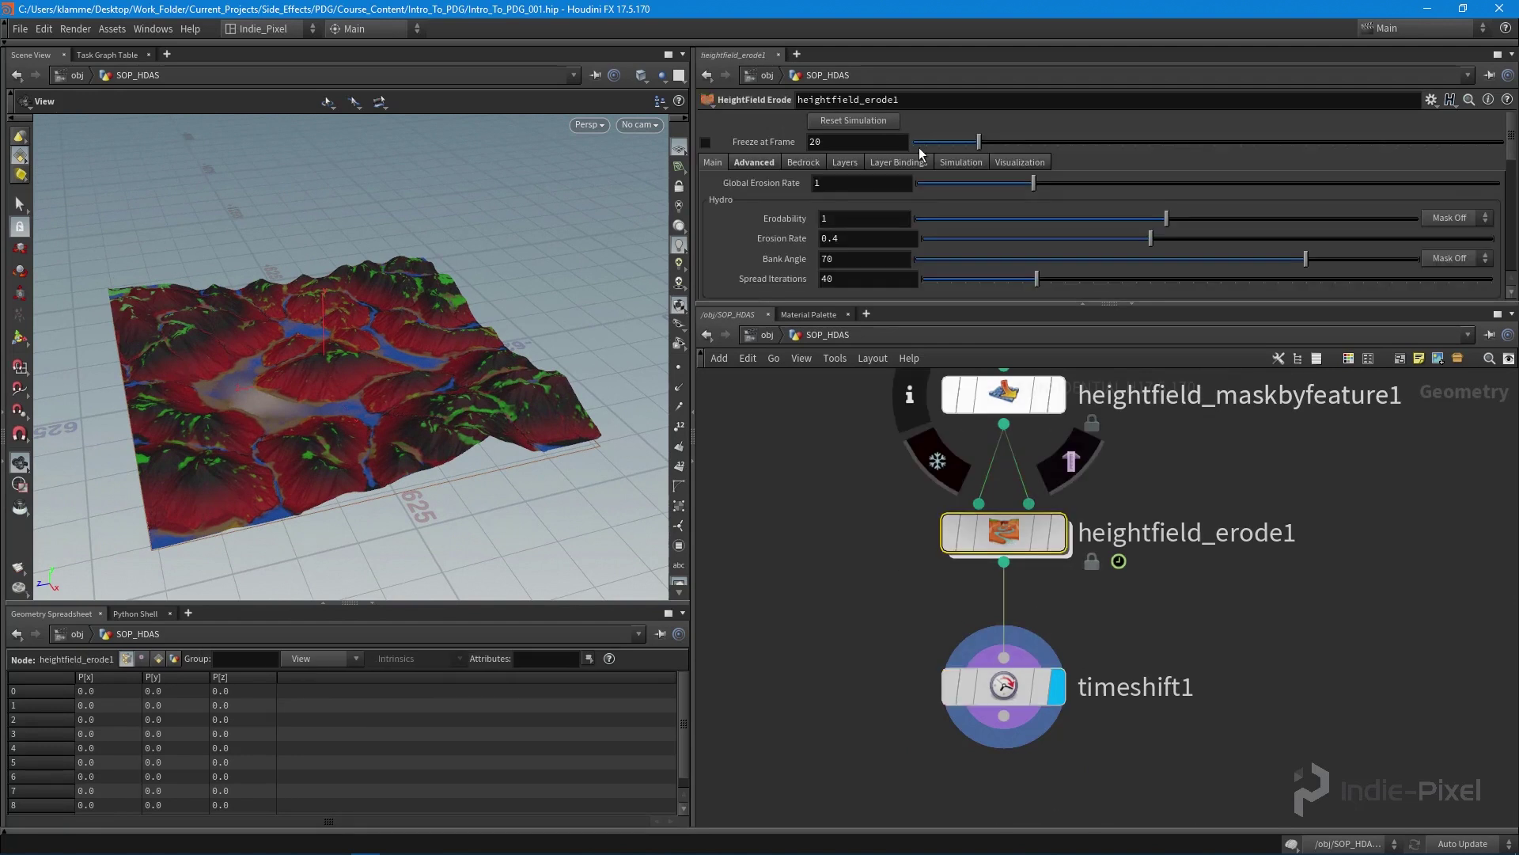
{"action": "left_click", "coordinate": [1017, 162]}
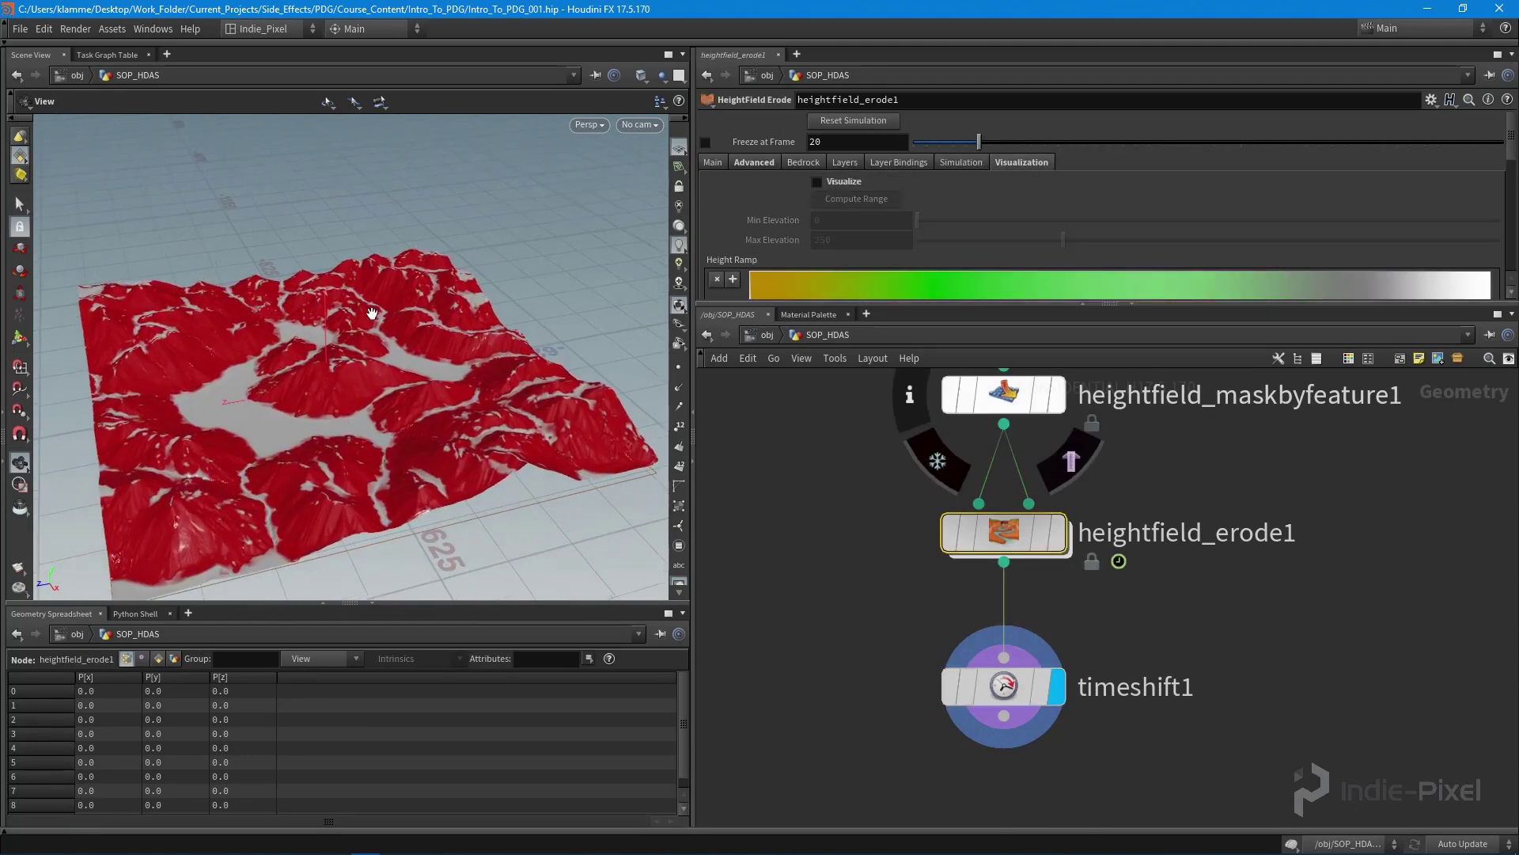
Add a HeightField Mask Clear node below timeshift1, connect timeshift1 into it, and display it.
{"action": "scroll", "coordinate": [926, 699], "scroll_direction": "down", "scroll_amount": 3}
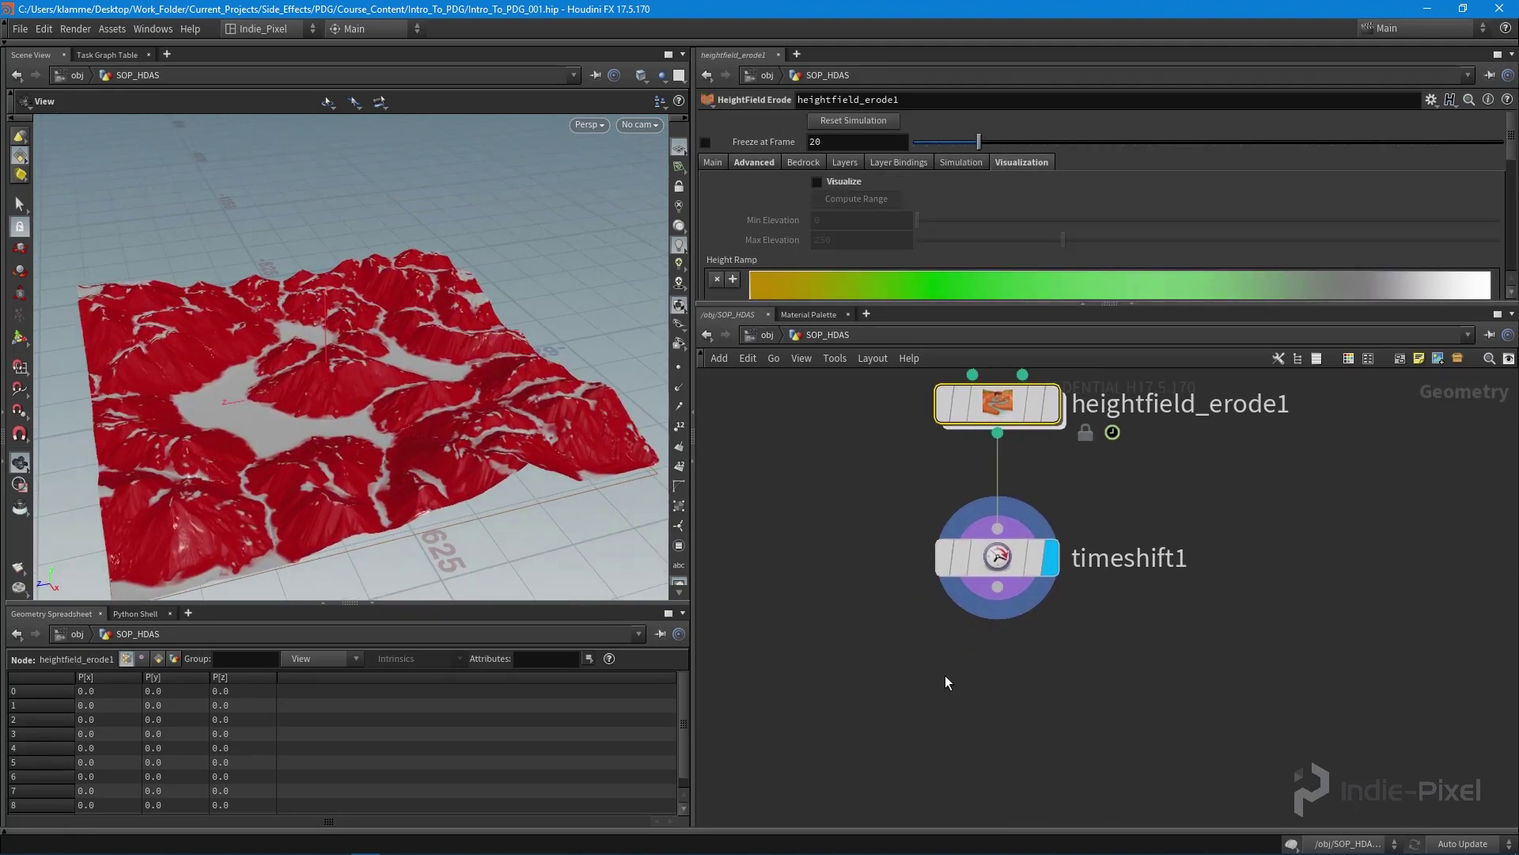
{"action": "key", "text": "Tab"}
{"action": "type", "text": "clear"}
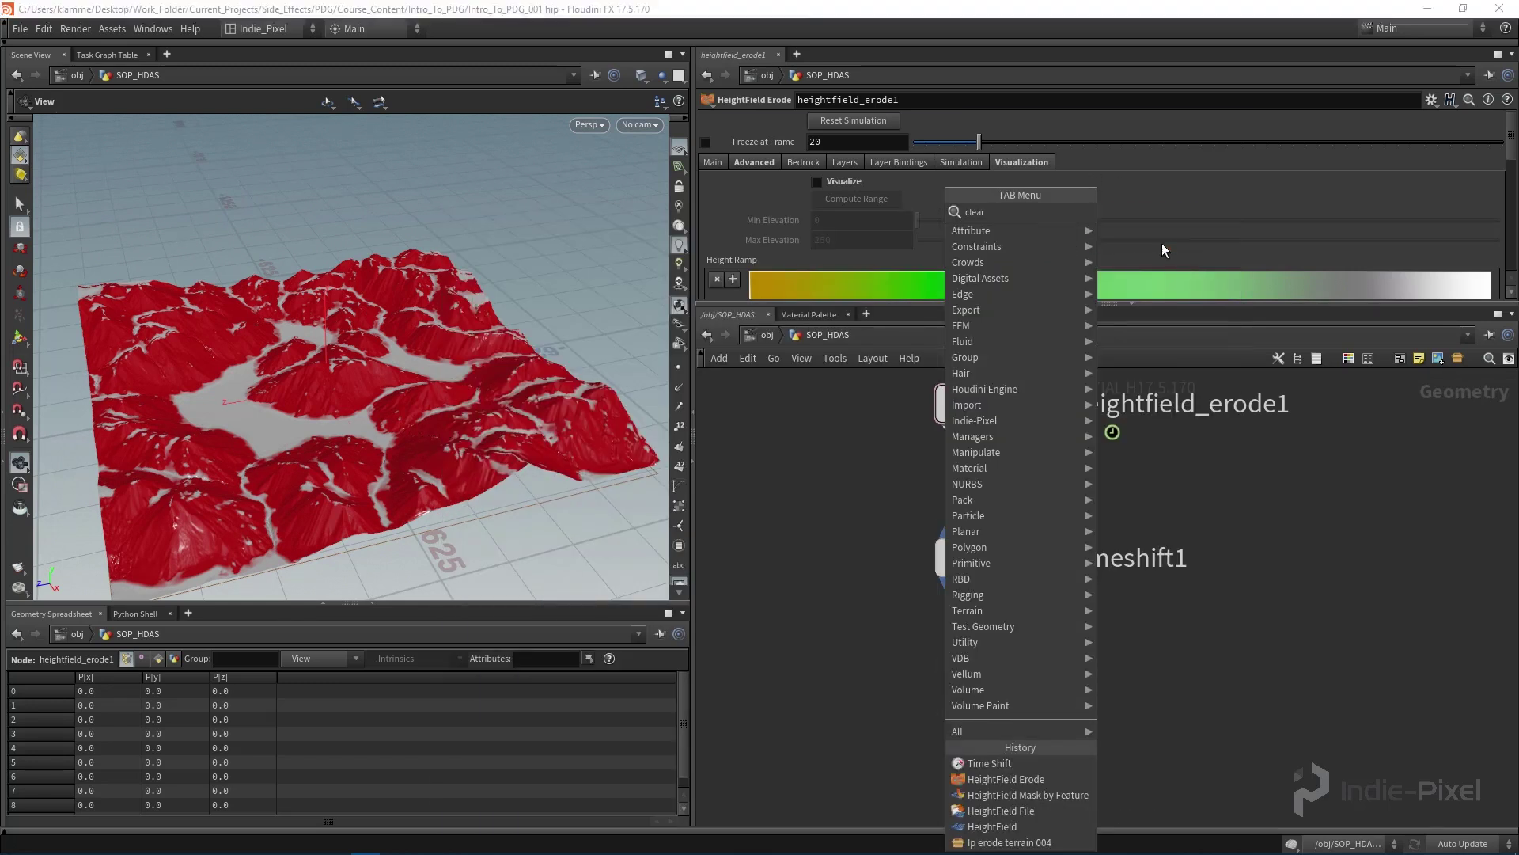
{"action": "left_click", "coordinate": [1157, 229]}
{"action": "left_click", "coordinate": [987, 660]}
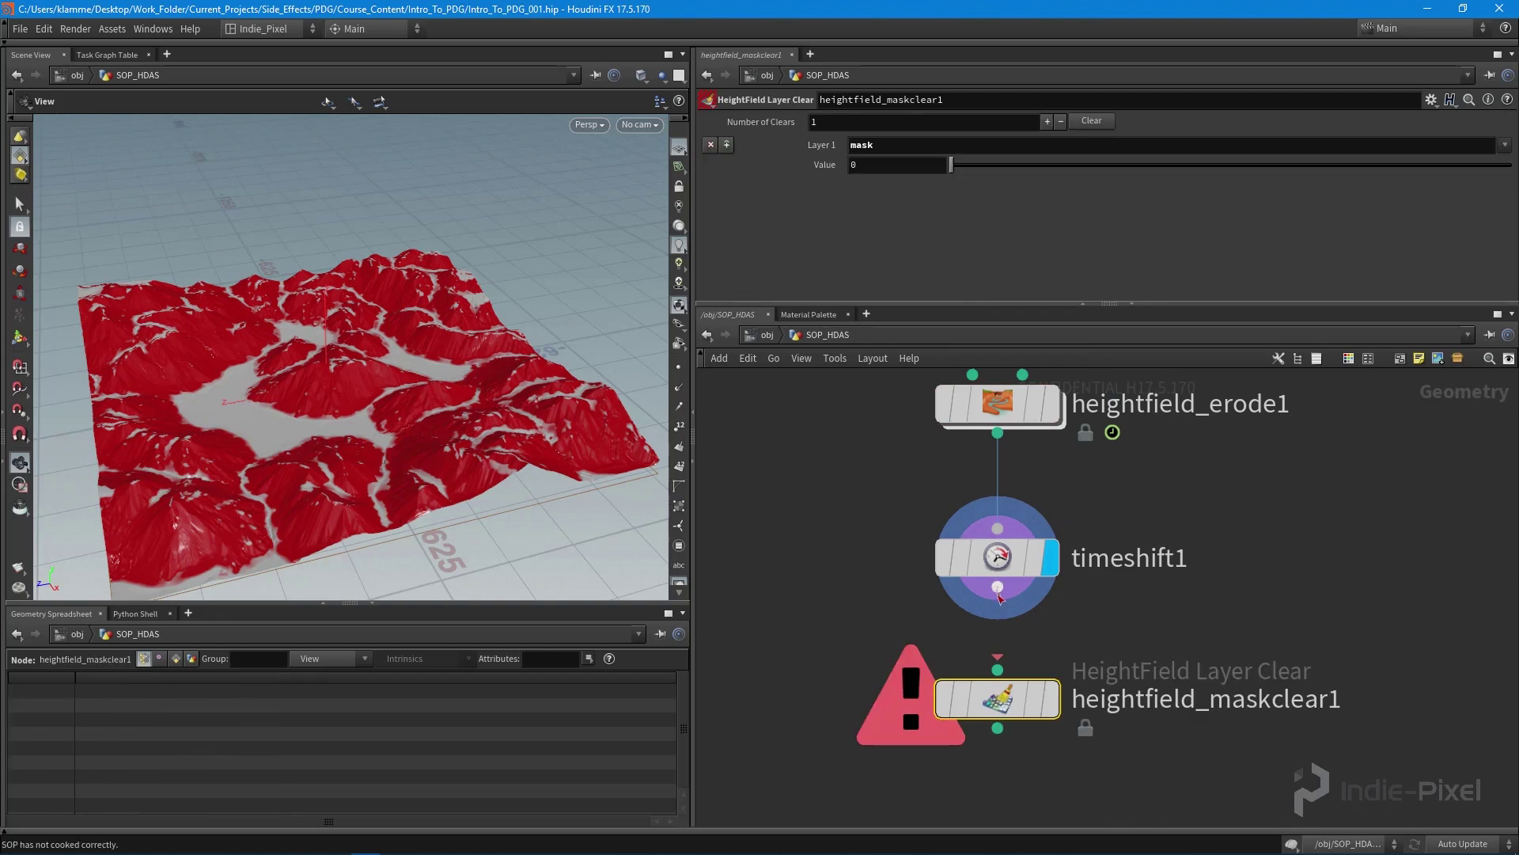
{"action": "left_click_drag", "start_coordinate": [998, 669], "coordinate": [997, 586]}
{"action": "left_click", "coordinate": [1051, 698]}
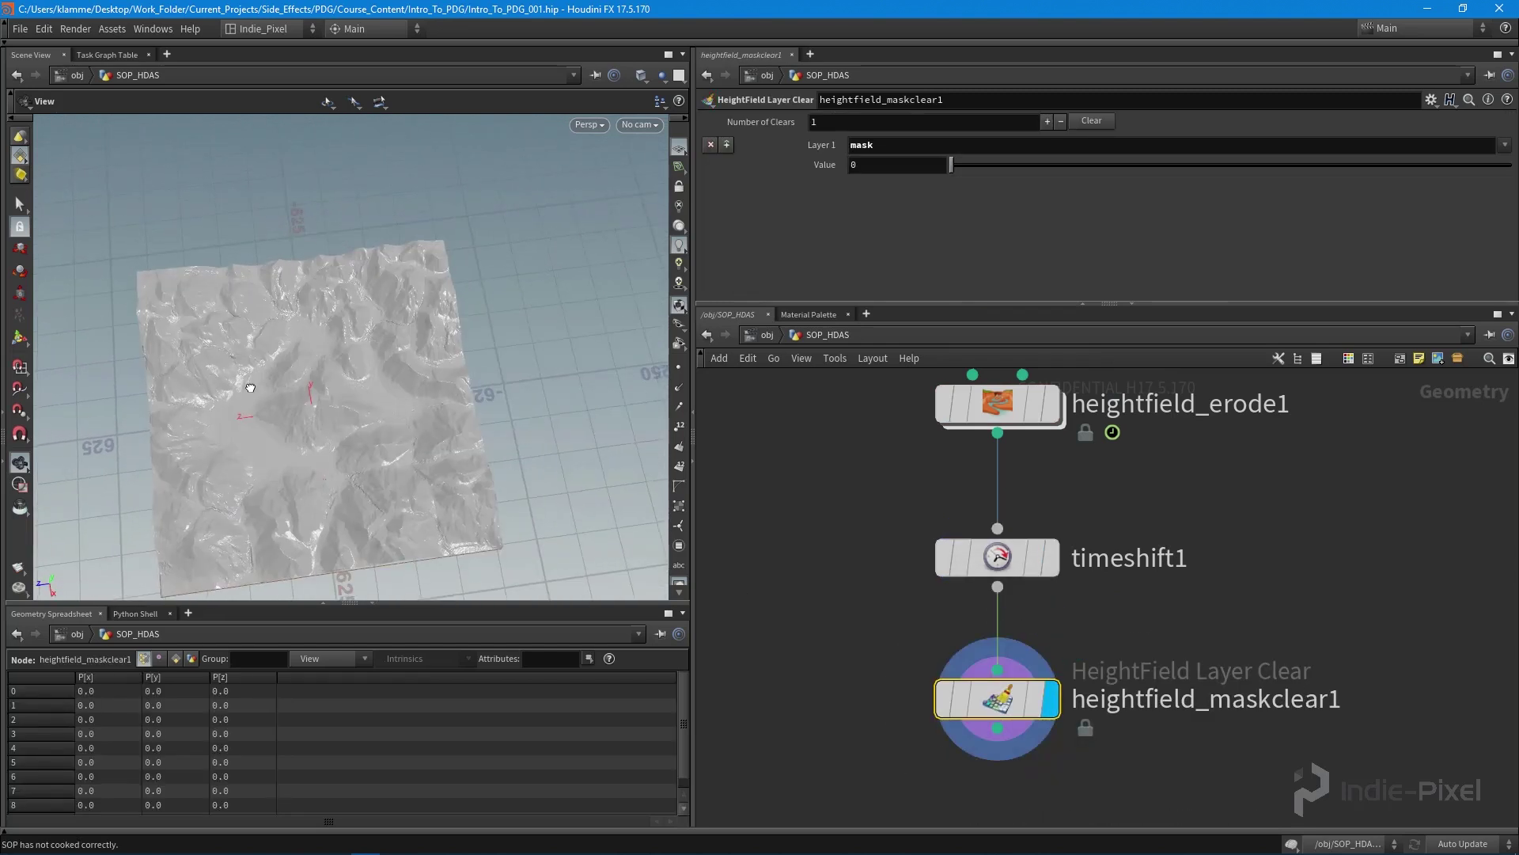
Examine the shape of the eroded terrain without its mask from several angles and distances.
{"action": "left_click_drag", "start_coordinate": [250, 387], "coordinate": [522, 221]}
{"action": "middle_click_drag", "start_coordinate": [522, 221], "coordinate": [282, 279]}
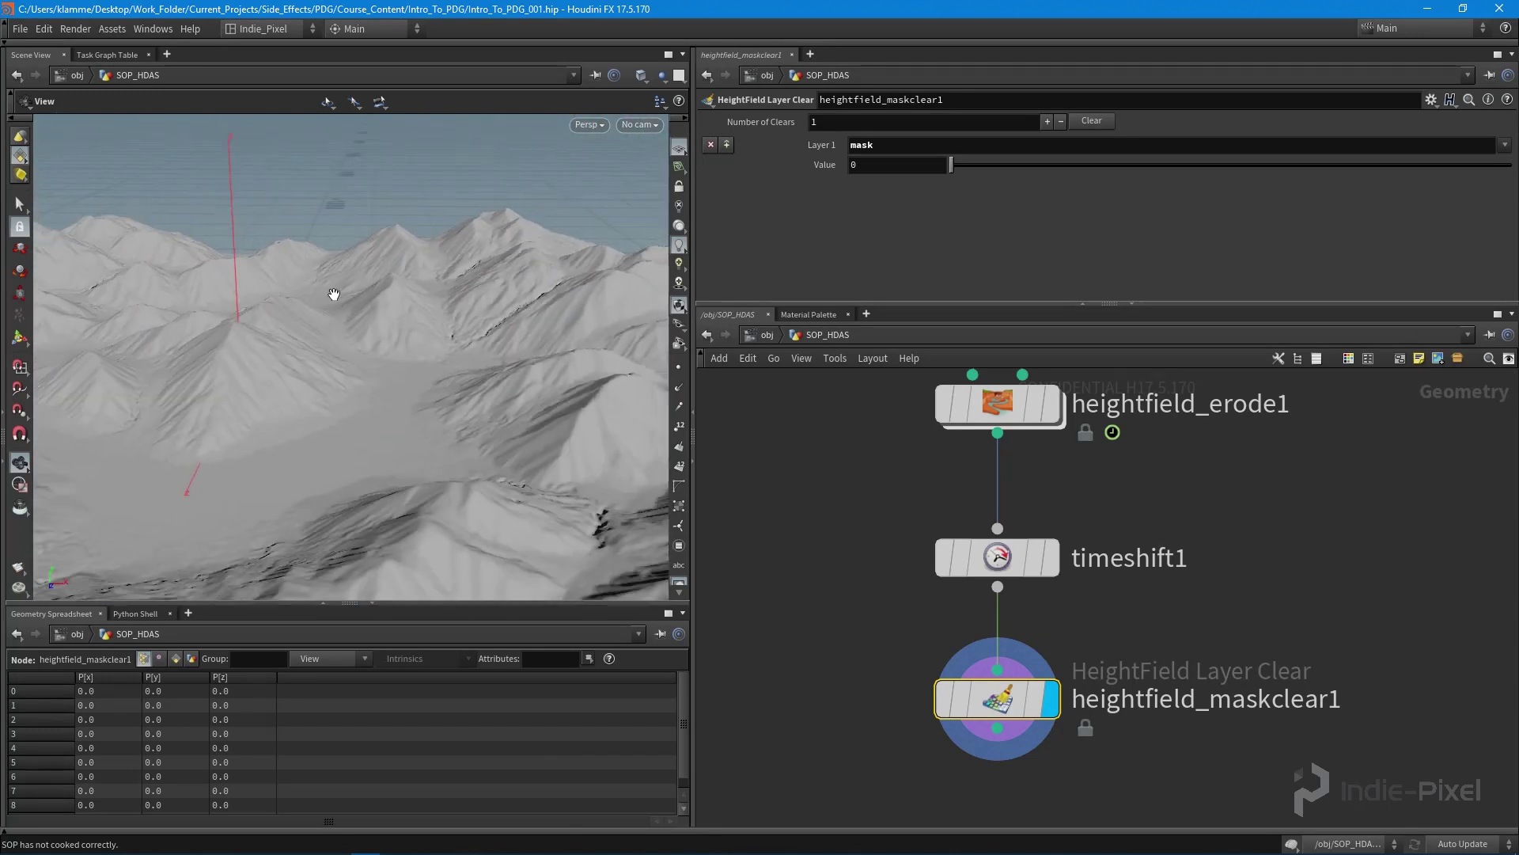
{"action": "left_click_drag", "start_coordinate": [328, 293], "coordinate": [261, 287]}
{"action": "left_click_drag", "start_coordinate": [396, 294], "coordinate": [372, 332]}
{"action": "middle_click_drag", "start_coordinate": [842, 639], "coordinate": [863, 524]}
{"action": "left_click_drag", "start_coordinate": [402, 455], "coordinate": [365, 403]}
{"action": "right_click_drag", "start_coordinate": [364, 403], "coordinate": [358, 436]}
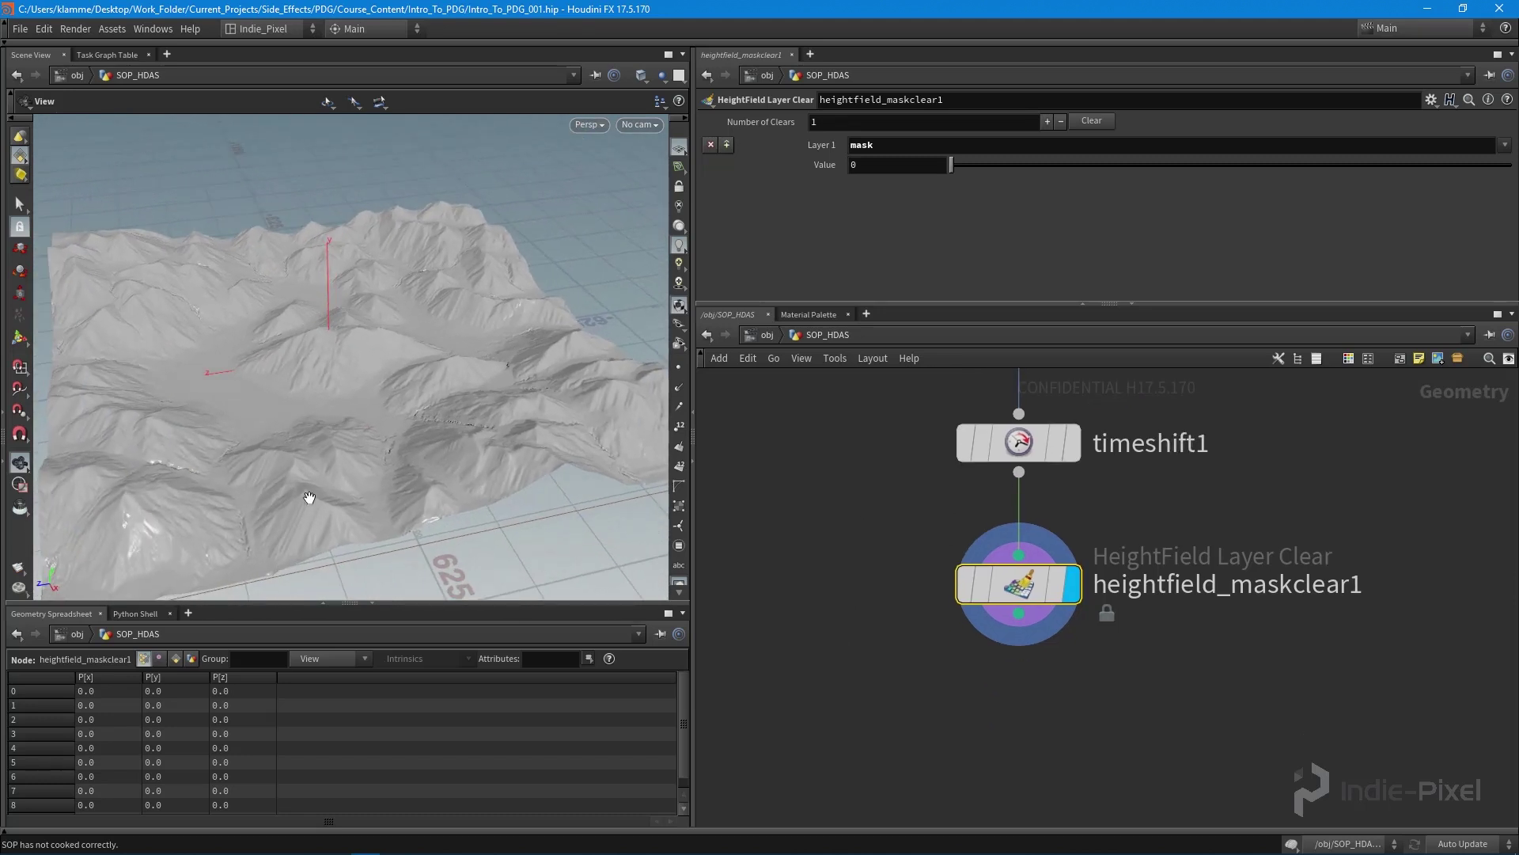
{"action": "left_click_drag", "start_coordinate": [352, 433], "coordinate": [406, 372]}
Add a HeightField Distort by Noise node, connect heightfield_maskclear1 to its first input, and display it.
{"action": "middle_click_drag", "start_coordinate": [937, 708], "coordinate": [923, 644]}
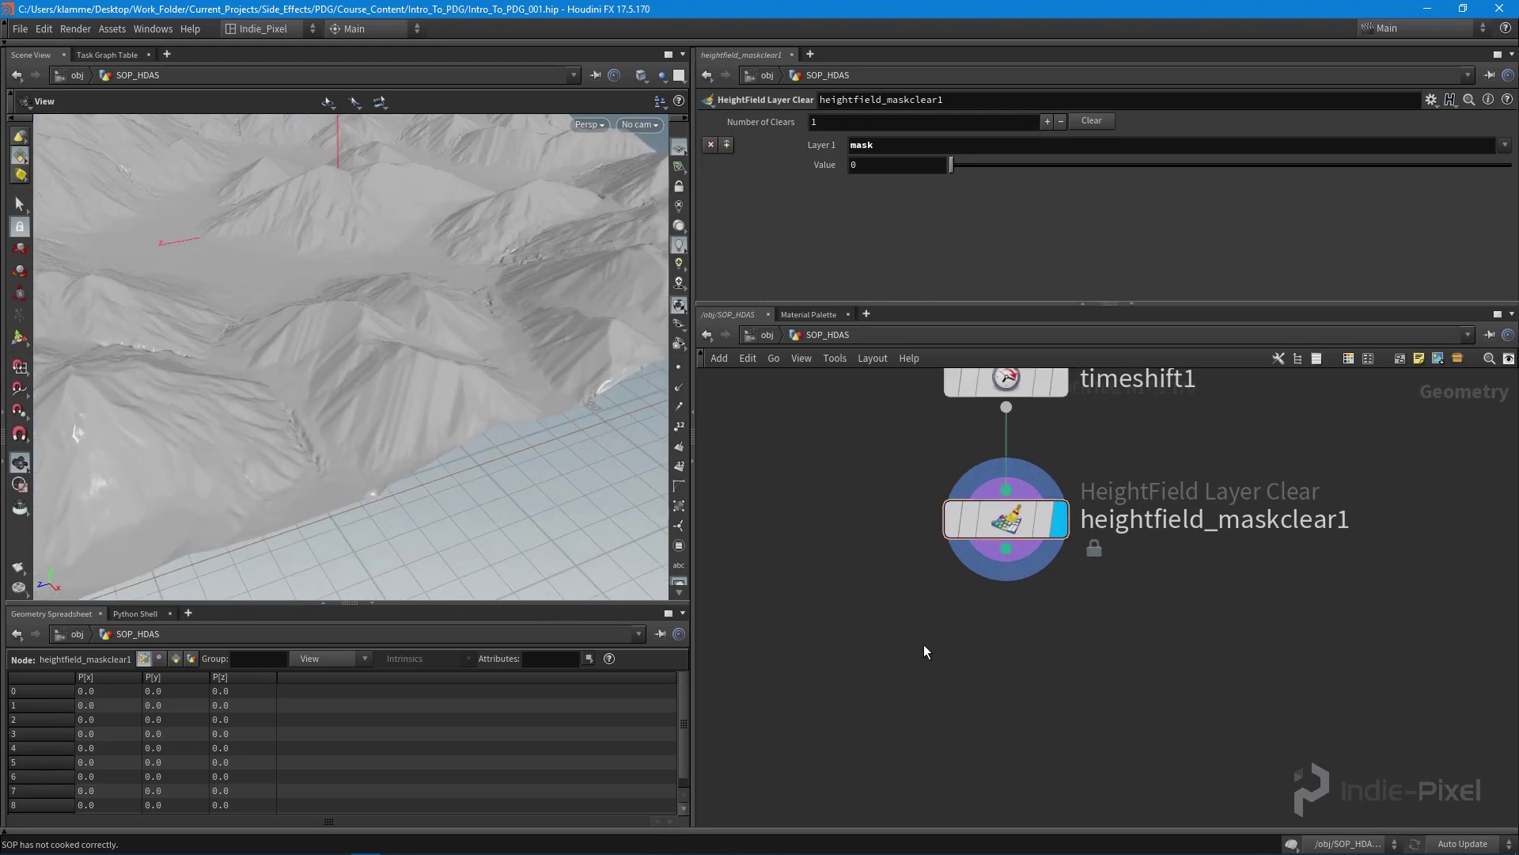
{"action": "key", "text": "Tab"}
{"action": "type", "text": "dist"}
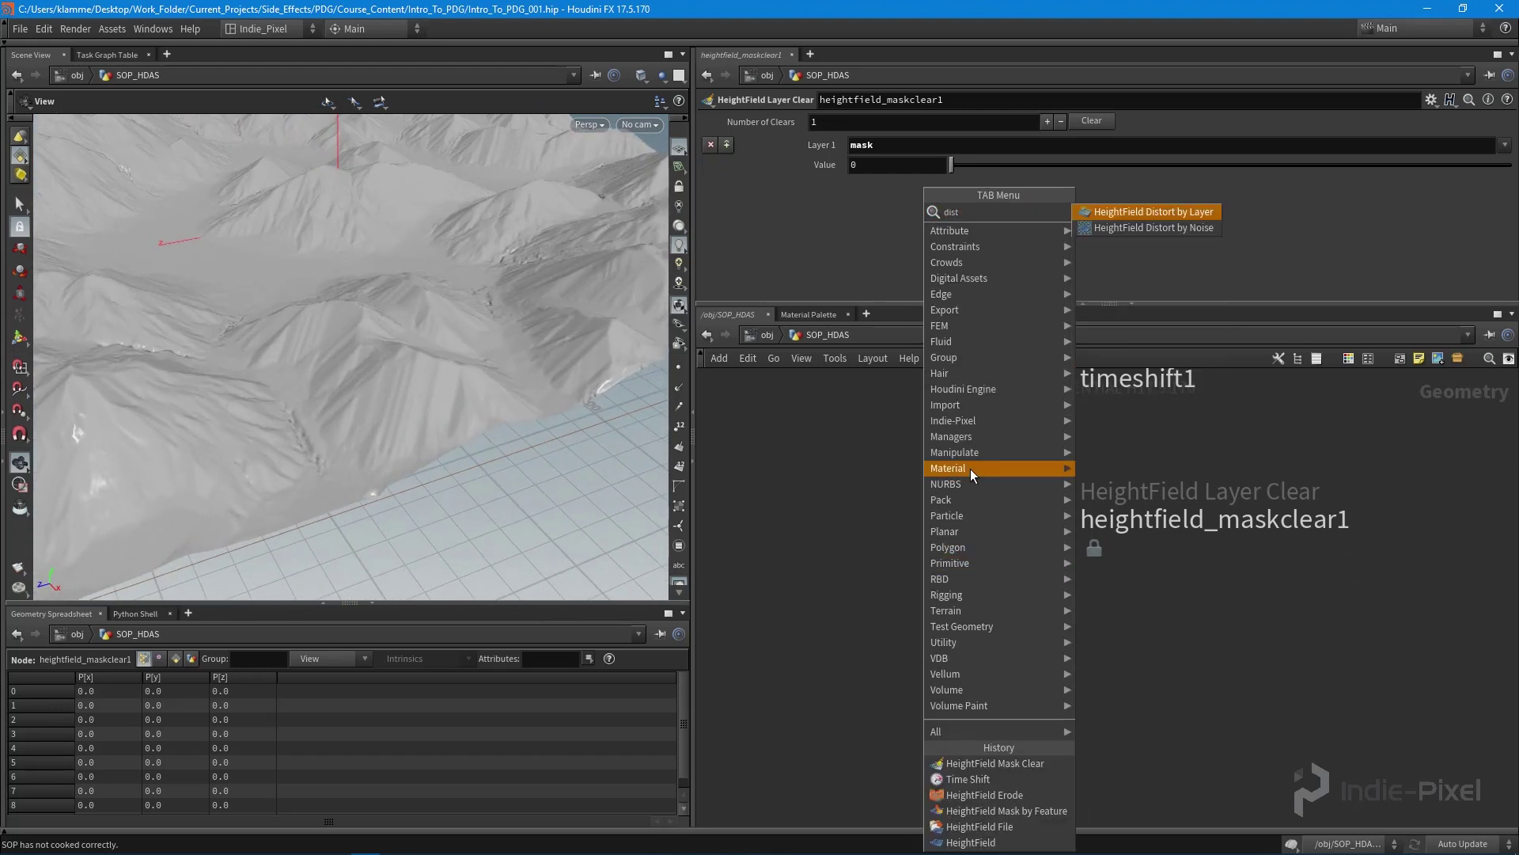
{"action": "left_click", "coordinate": [1139, 225]}
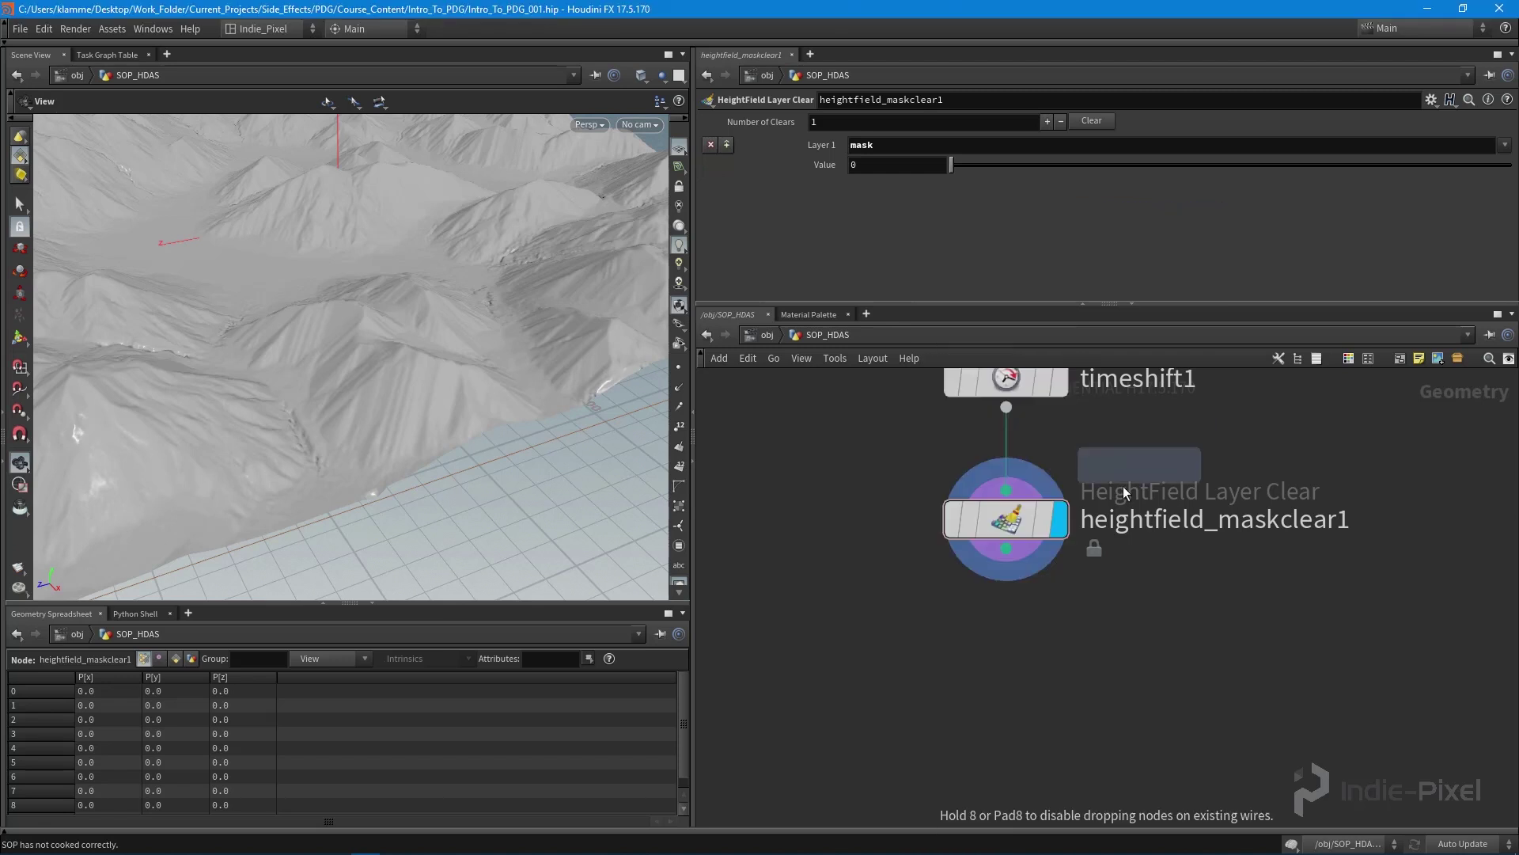
{"action": "left_click", "coordinate": [1015, 663]}
{"action": "left_click", "coordinate": [1006, 551]}
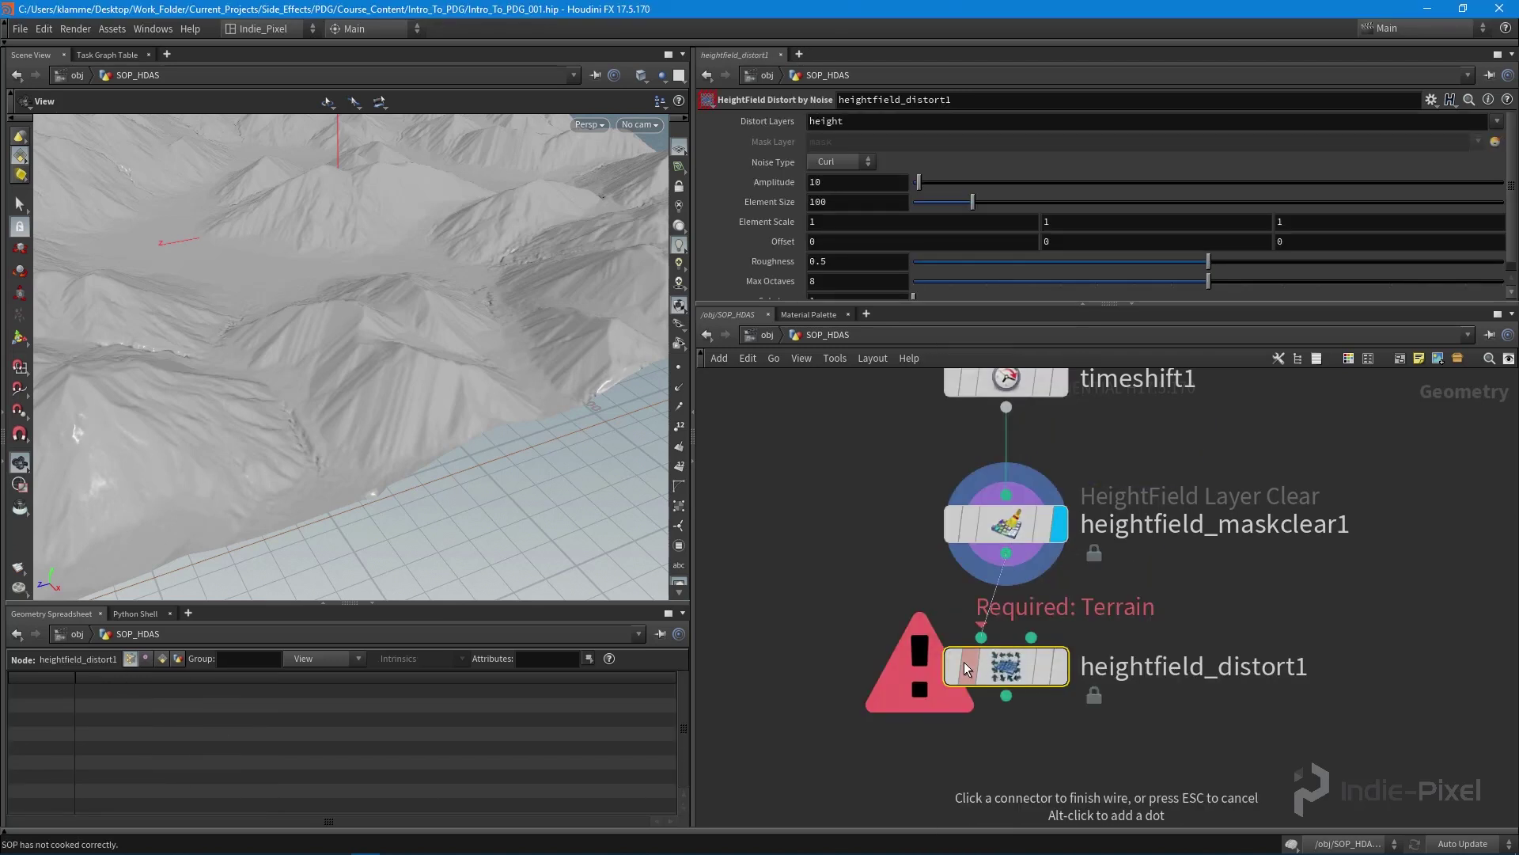
{"action": "middle_click_drag", "start_coordinate": [1179, 564], "coordinate": [1177, 491]}
{"action": "left_click", "coordinate": [1057, 594]}
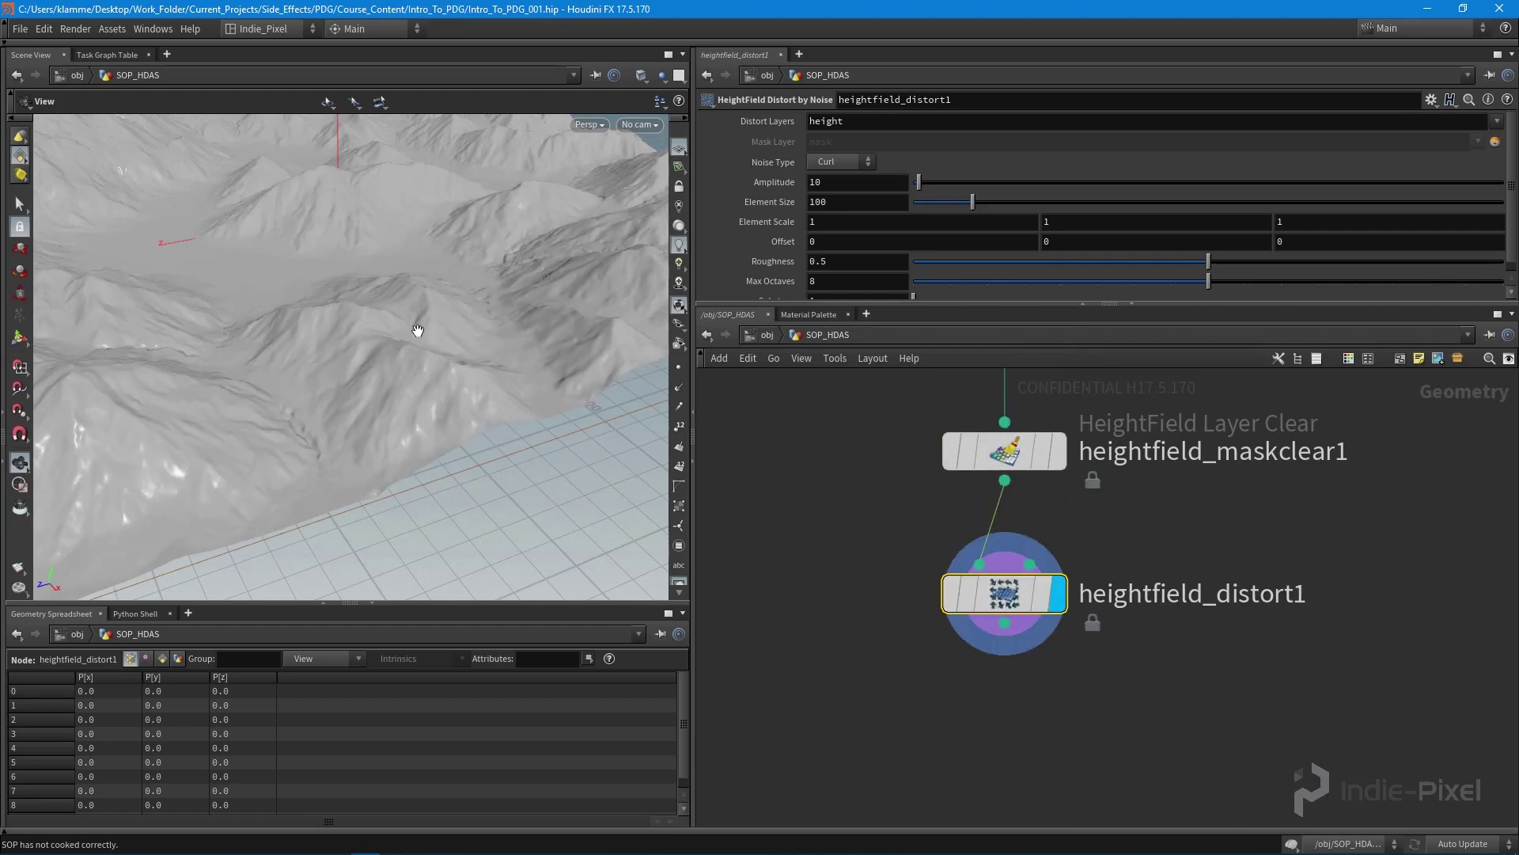
Set the noise element size of heightfield_distort1 to 165.
{"action": "right_click_drag", "start_coordinate": [417, 329], "coordinate": [380, 381]}
{"action": "left_click_drag", "start_coordinate": [380, 381], "coordinate": [515, 371]}
{"action": "left_click_drag", "start_coordinate": [976, 204], "coordinate": [1010, 205]}
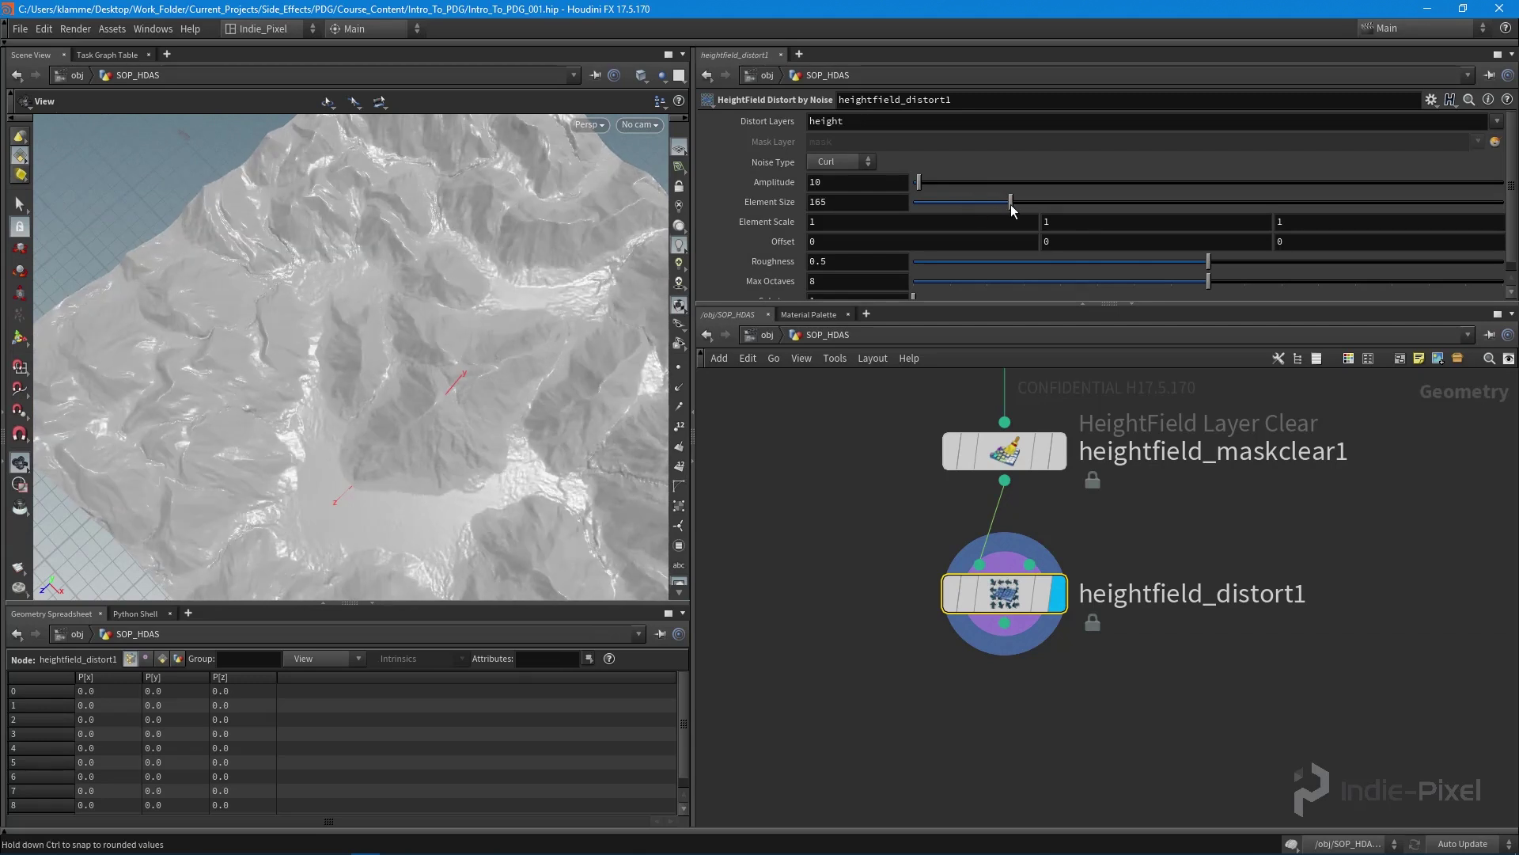
Inspect the distorted terrain's ridges and valleys from several angles, close up and as a whole.
{"action": "left_click_drag", "start_coordinate": [333, 407], "coordinate": [396, 361]}
{"action": "right_click_drag", "start_coordinate": [396, 361], "coordinate": [314, 354]}
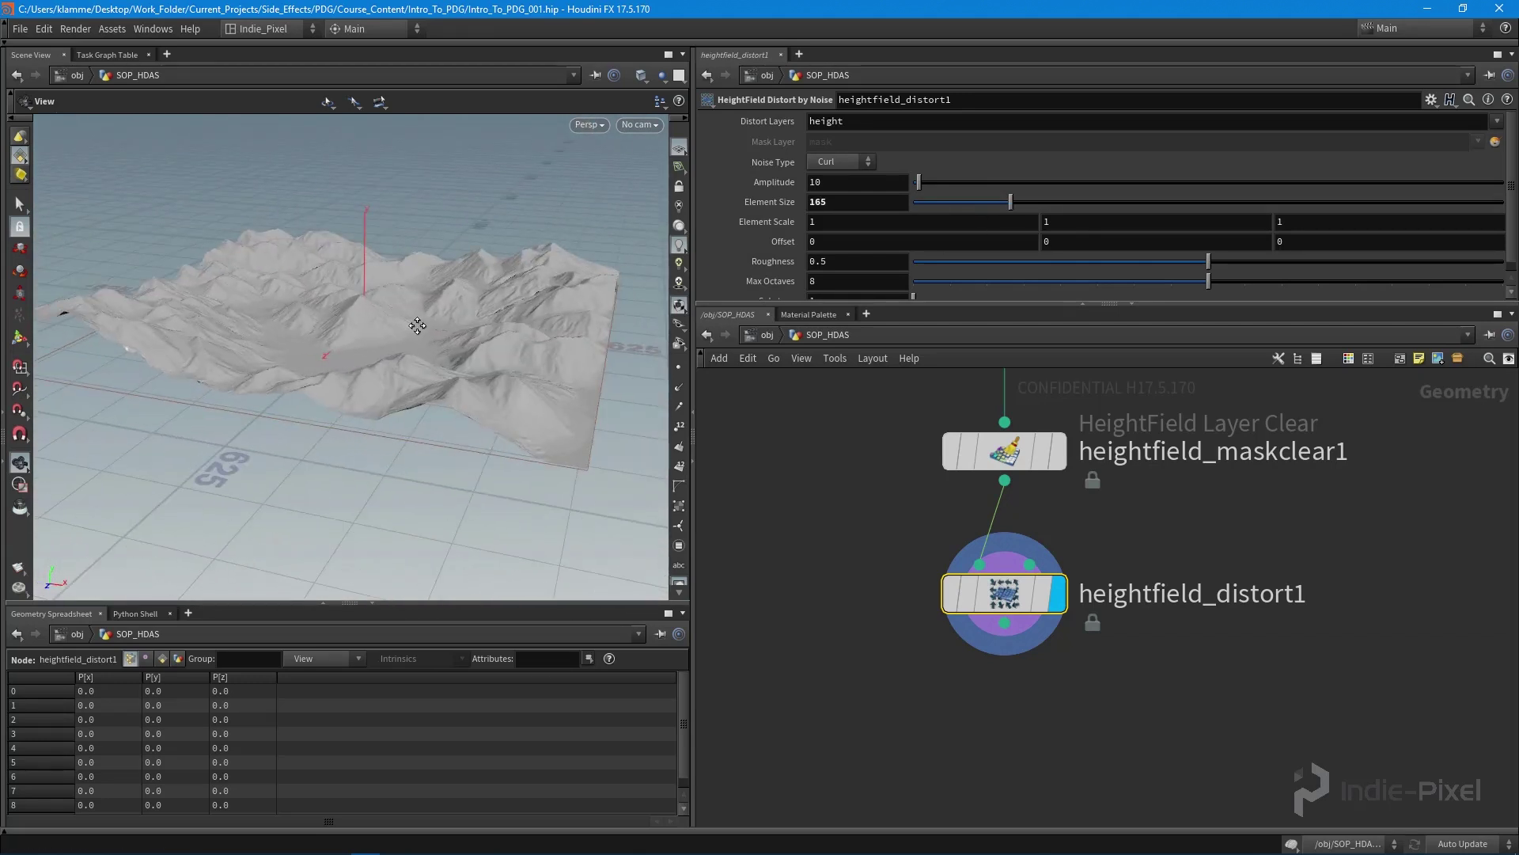
{"action": "left_click_drag", "start_coordinate": [405, 339], "coordinate": [330, 353]}
{"action": "right_click_drag", "start_coordinate": [330, 353], "coordinate": [417, 325]}
{"action": "middle_click_drag", "start_coordinate": [418, 326], "coordinate": [453, 431]}
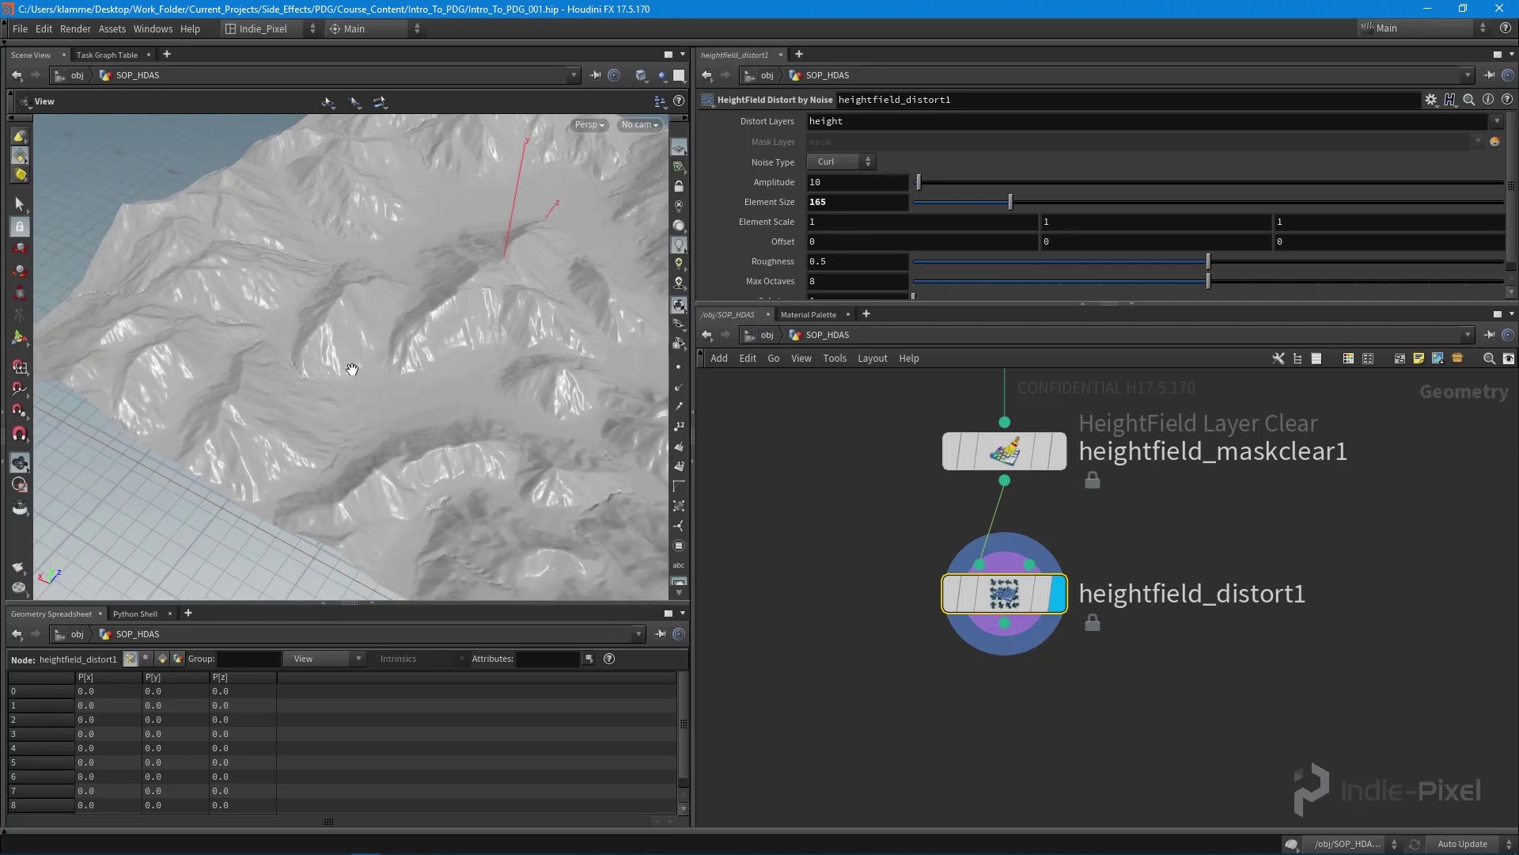
{"action": "mouse_move", "coordinate": [339, 381]}
{"action": "left_mouse_down"}
{"action": "mouse_move", "coordinate": [241, 318]}
{"action": "mouse_move", "coordinate": [299, 359]}
{"action": "mouse_move", "coordinate": [262, 334]}
{"action": "mouse_move", "coordinate": [441, 343]}
{"action": "mouse_move", "coordinate": [355, 373]}
{"action": "left_mouse_up"}
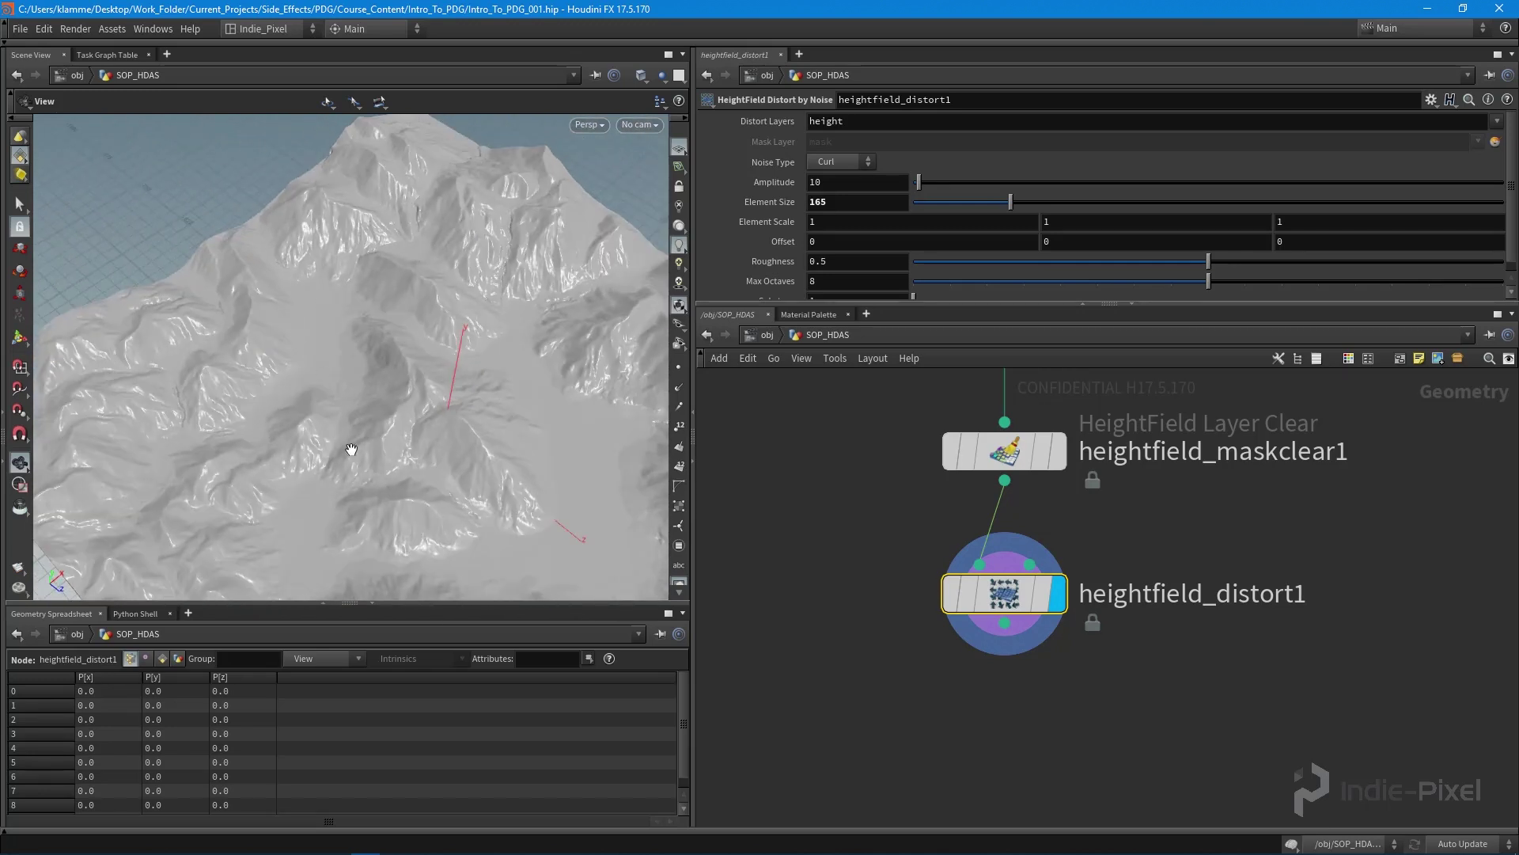
{"action": "left_click_drag", "start_coordinate": [313, 429], "coordinate": [464, 356]}
{"action": "left_click_drag", "start_coordinate": [441, 411], "coordinate": [365, 352]}
Add a Null node below heightfield_distort1, fed by the distort node's output.
{"action": "middle_click_drag", "start_coordinate": [1033, 720], "coordinate": [1037, 613]}
{"action": "left_click", "coordinate": [1036, 611]}
{"action": "key", "text": "Tab"}
{"action": "type", "text": "nu"}
{"action": "key", "text": "Return"}
{"action": "left_click", "coordinate": [1005, 681]}
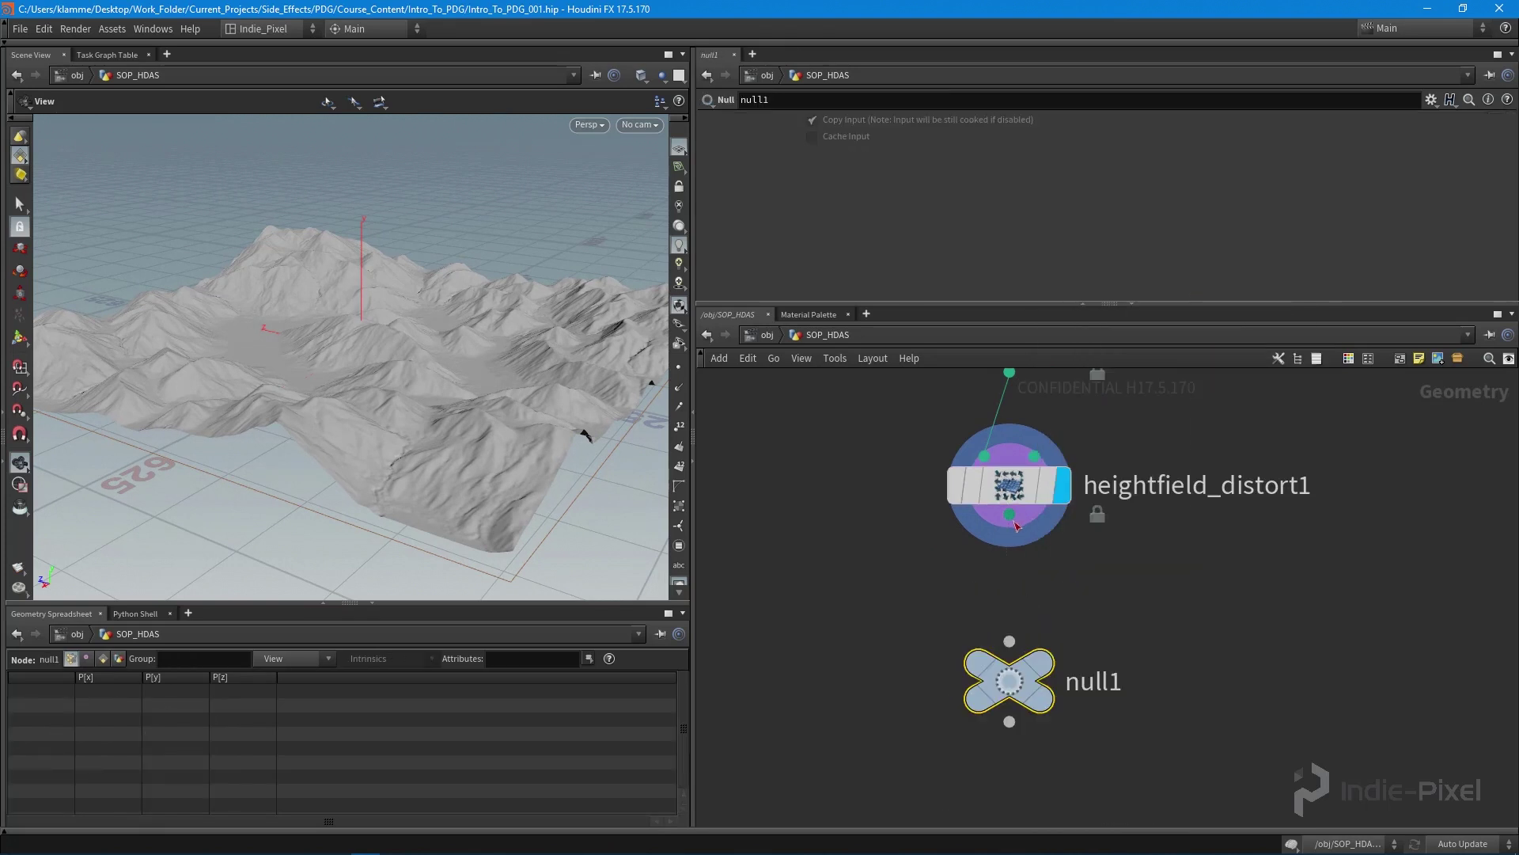
Rename the null node OUT_ERODED_TERRAIN.
{"action": "double_click", "coordinate": [1153, 696]}
{"action": "type", "text": "OUT_"}
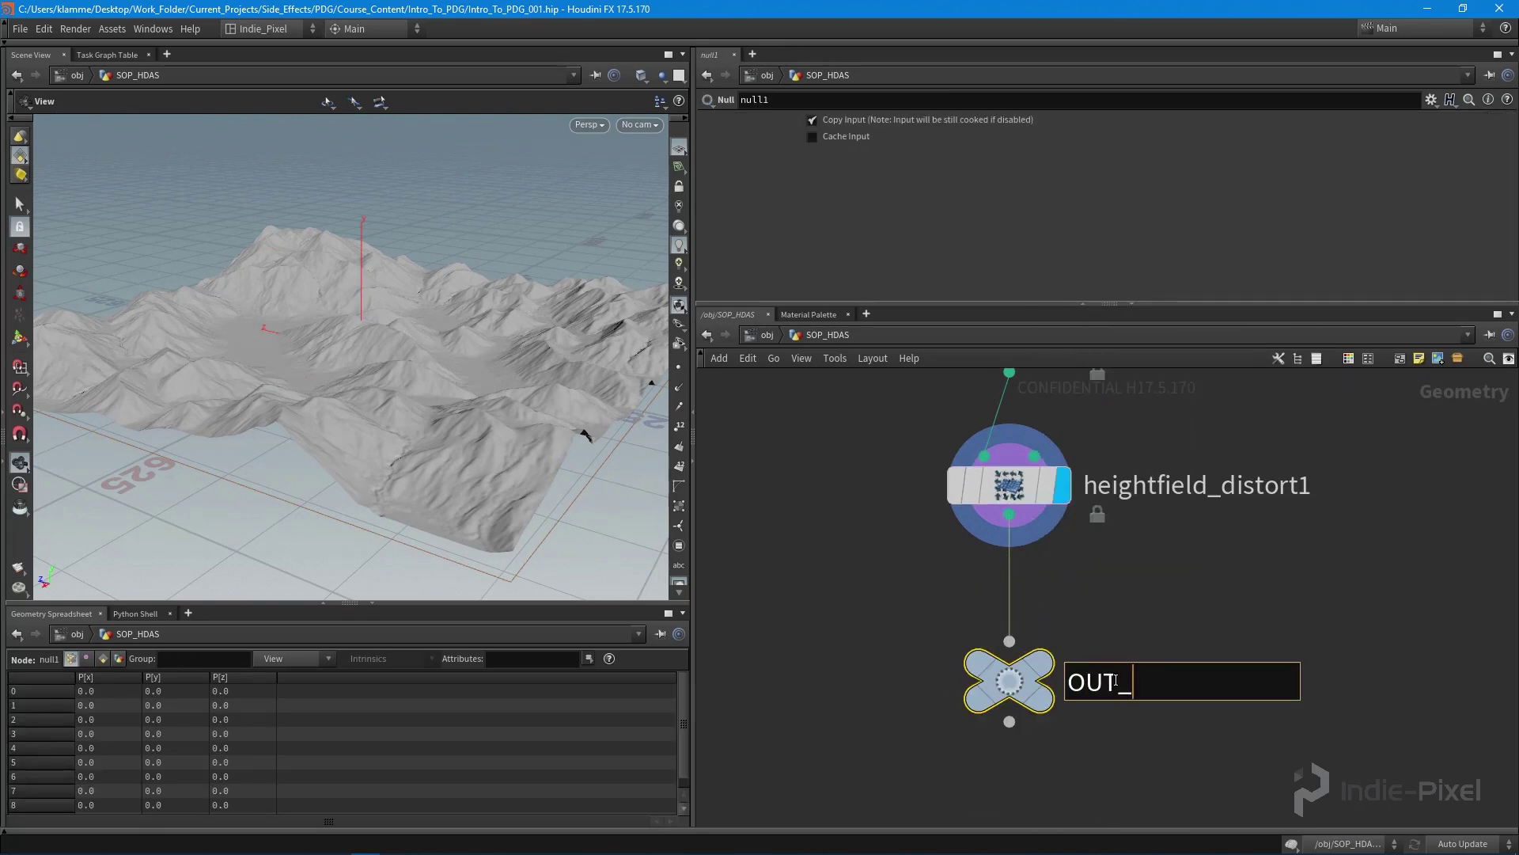
{"action": "type", "text": "ERODED_TERR"}
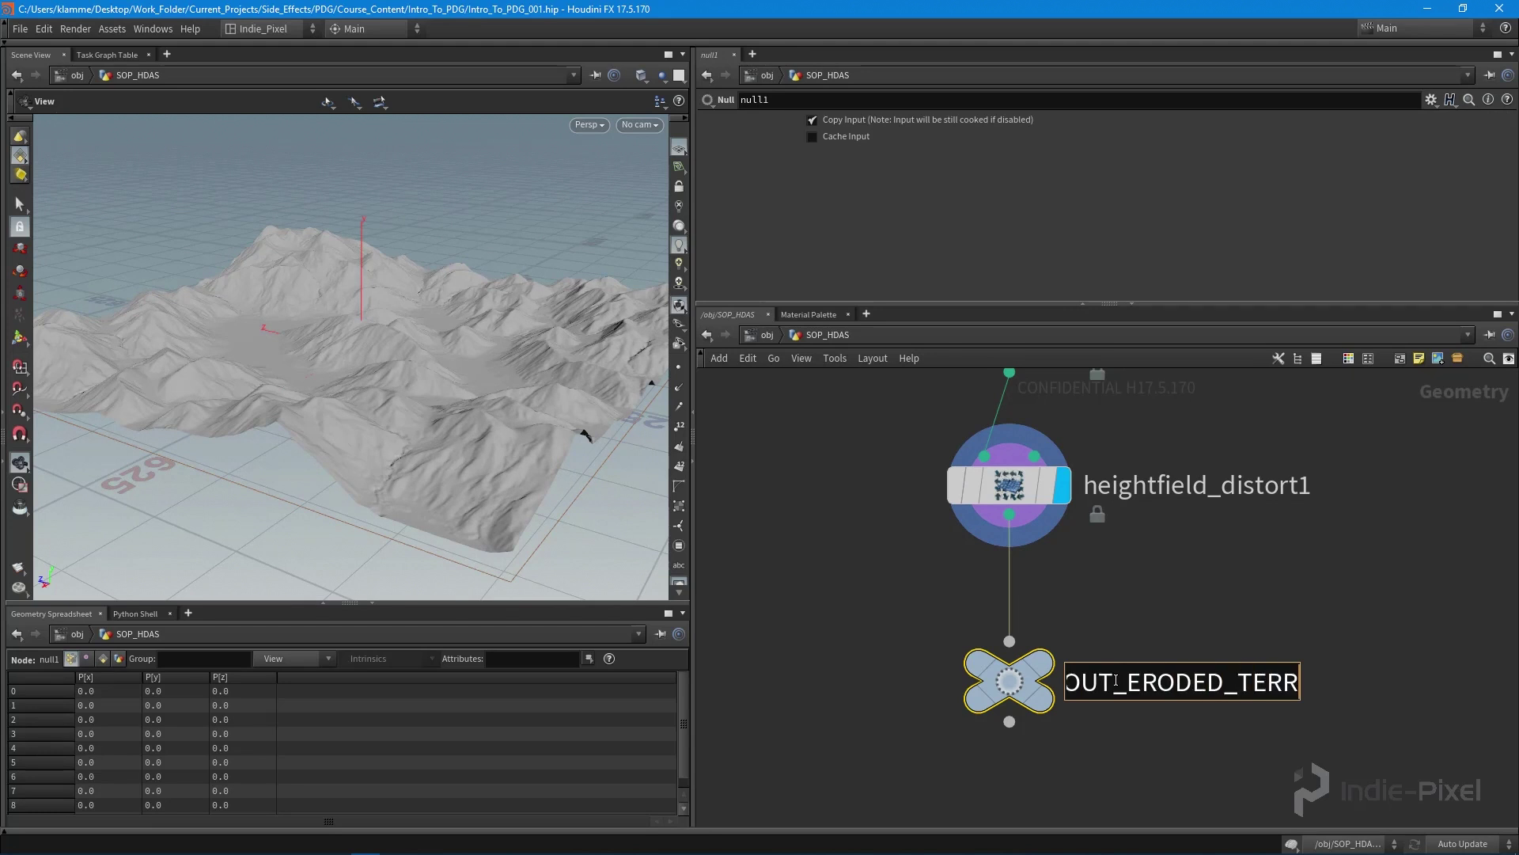
{"action": "type", "text": "AIN"}
{"action": "key", "text": "Return"}
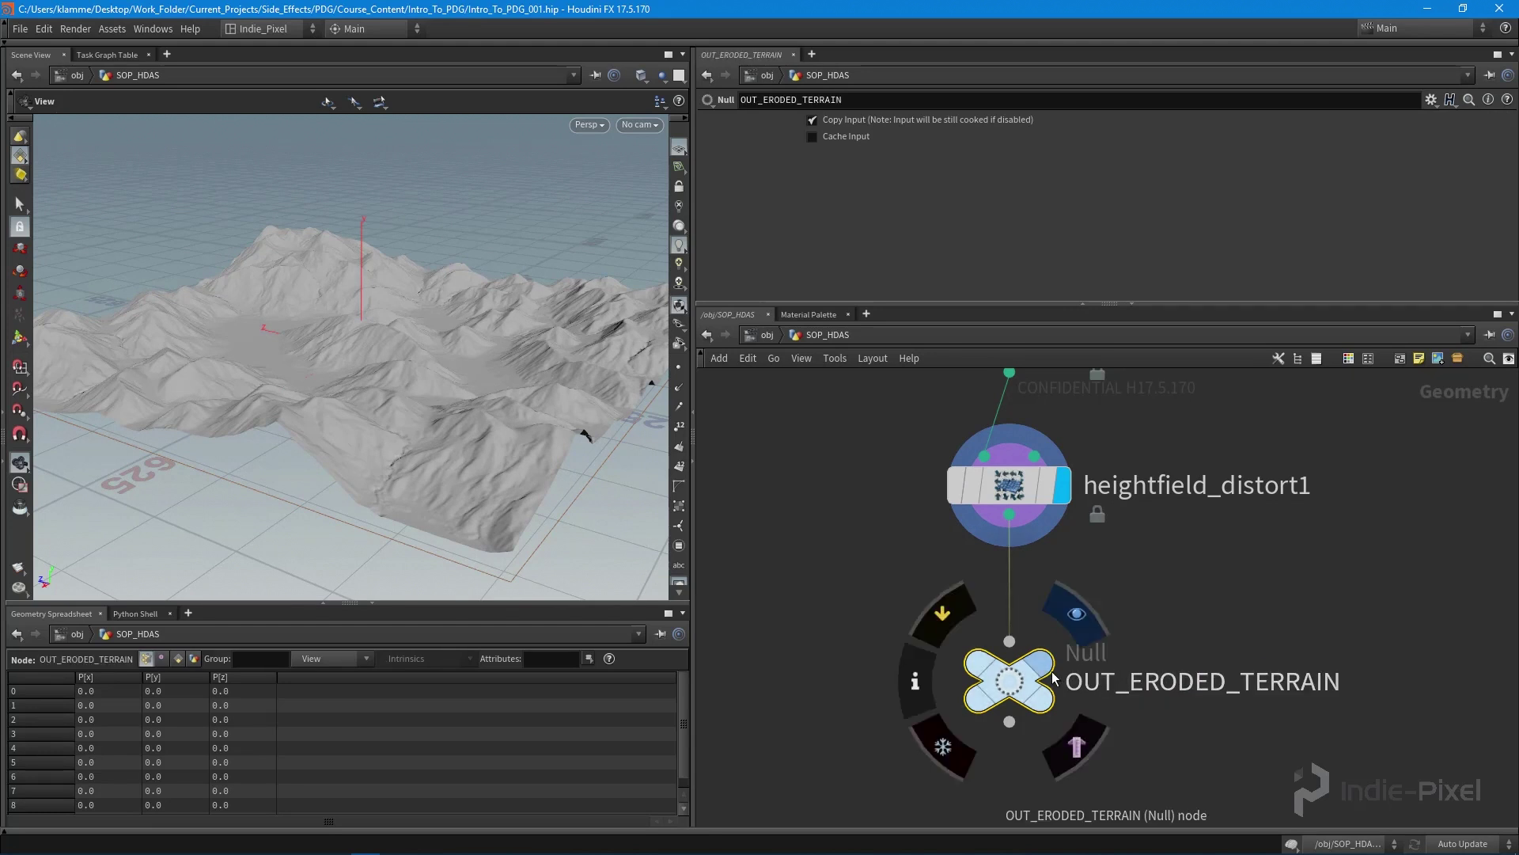
Select the seven terrain erosion nodes below get_layout1 and collapse them into a subnetwork.
{"action": "scroll", "coordinate": [1147, 649], "scroll_direction": "down", "scroll_amount": 8}
{"action": "scroll", "coordinate": [1247, 511], "scroll_direction": "down", "scroll_amount": 4}
{"action": "left_click_drag", "start_coordinate": [1082, 478], "coordinate": [1204, 823]}
{"action": "middle_click_drag", "start_coordinate": [1191, 686], "coordinate": [1181, 661]}
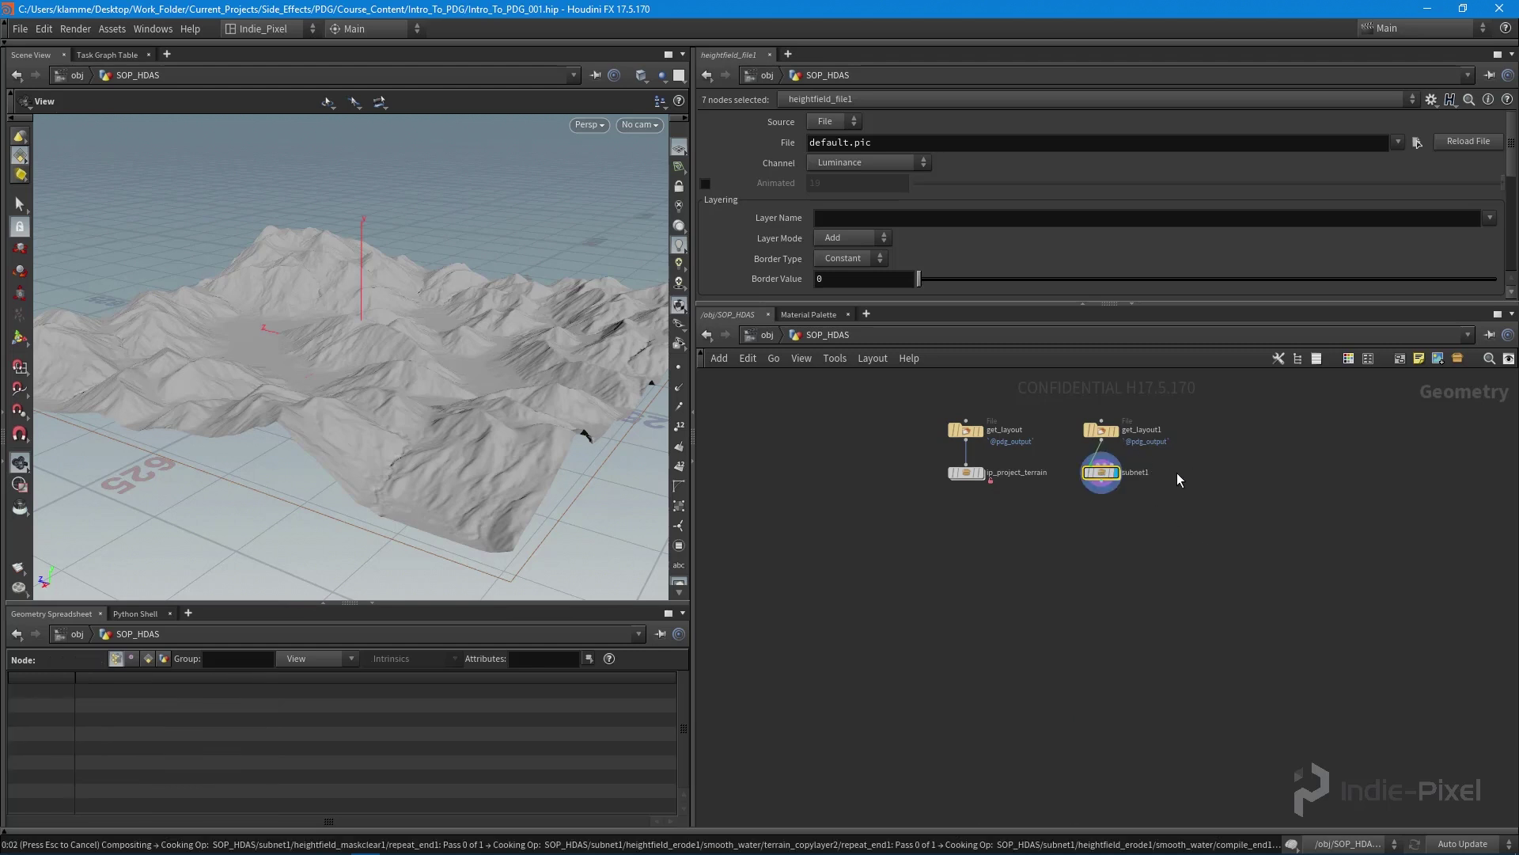
{"action": "scroll", "coordinate": [1155, 470], "scroll_direction": "up", "scroll_amount": 4}
{"action": "middle_click_drag", "start_coordinate": [1081, 573], "coordinate": [1175, 689]}
{"action": "scroll", "coordinate": [1215, 606], "scroll_direction": "up", "scroll_amount": 2}
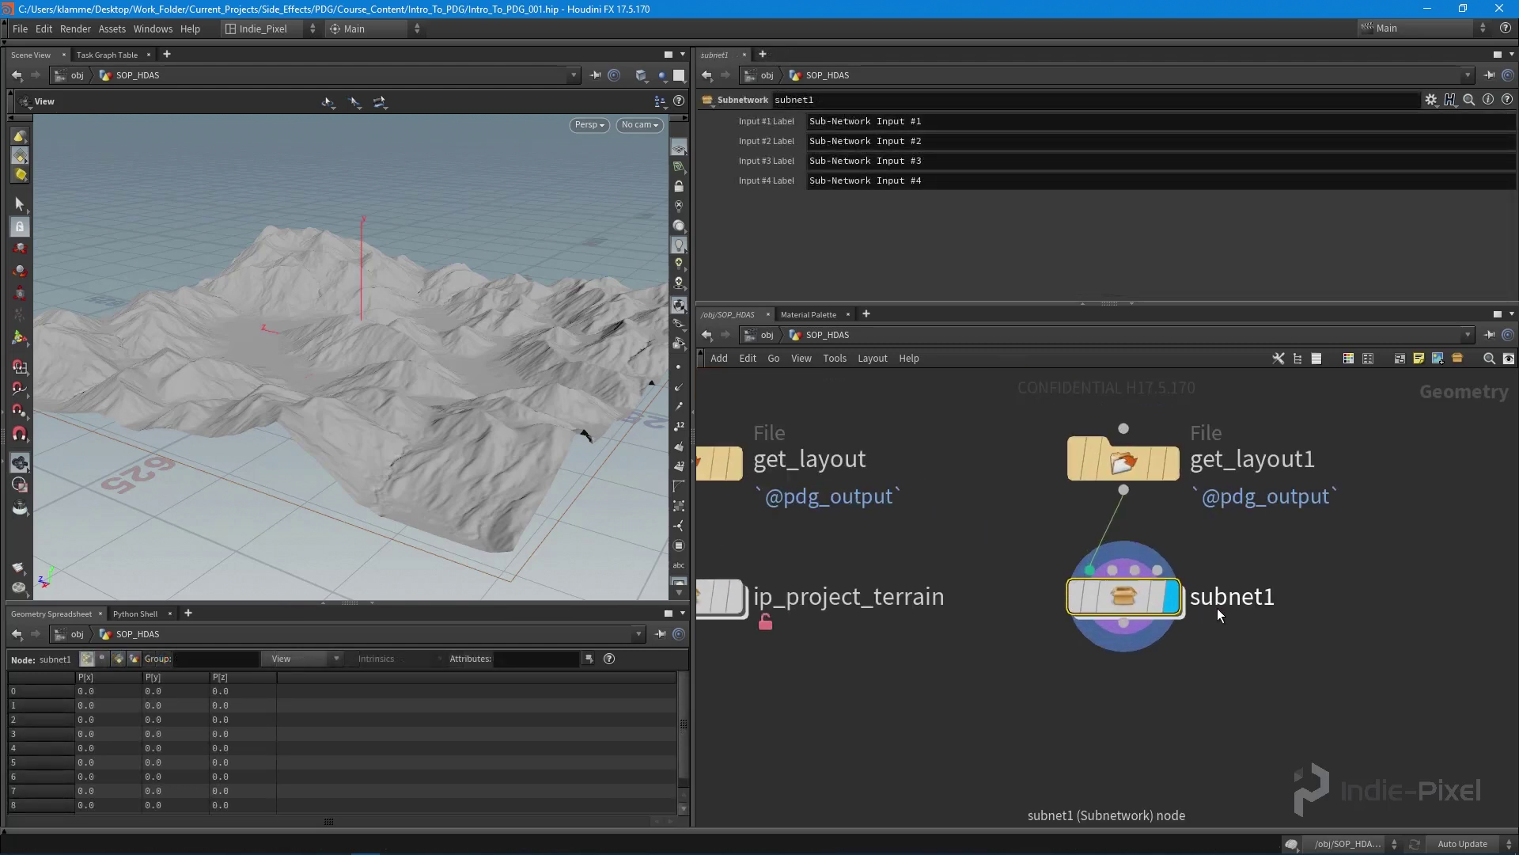
Rename the new subnetwork ip_erode_terrain.
{"action": "double_click", "coordinate": [1232, 599]}
{"action": "type", "text": "ip"}
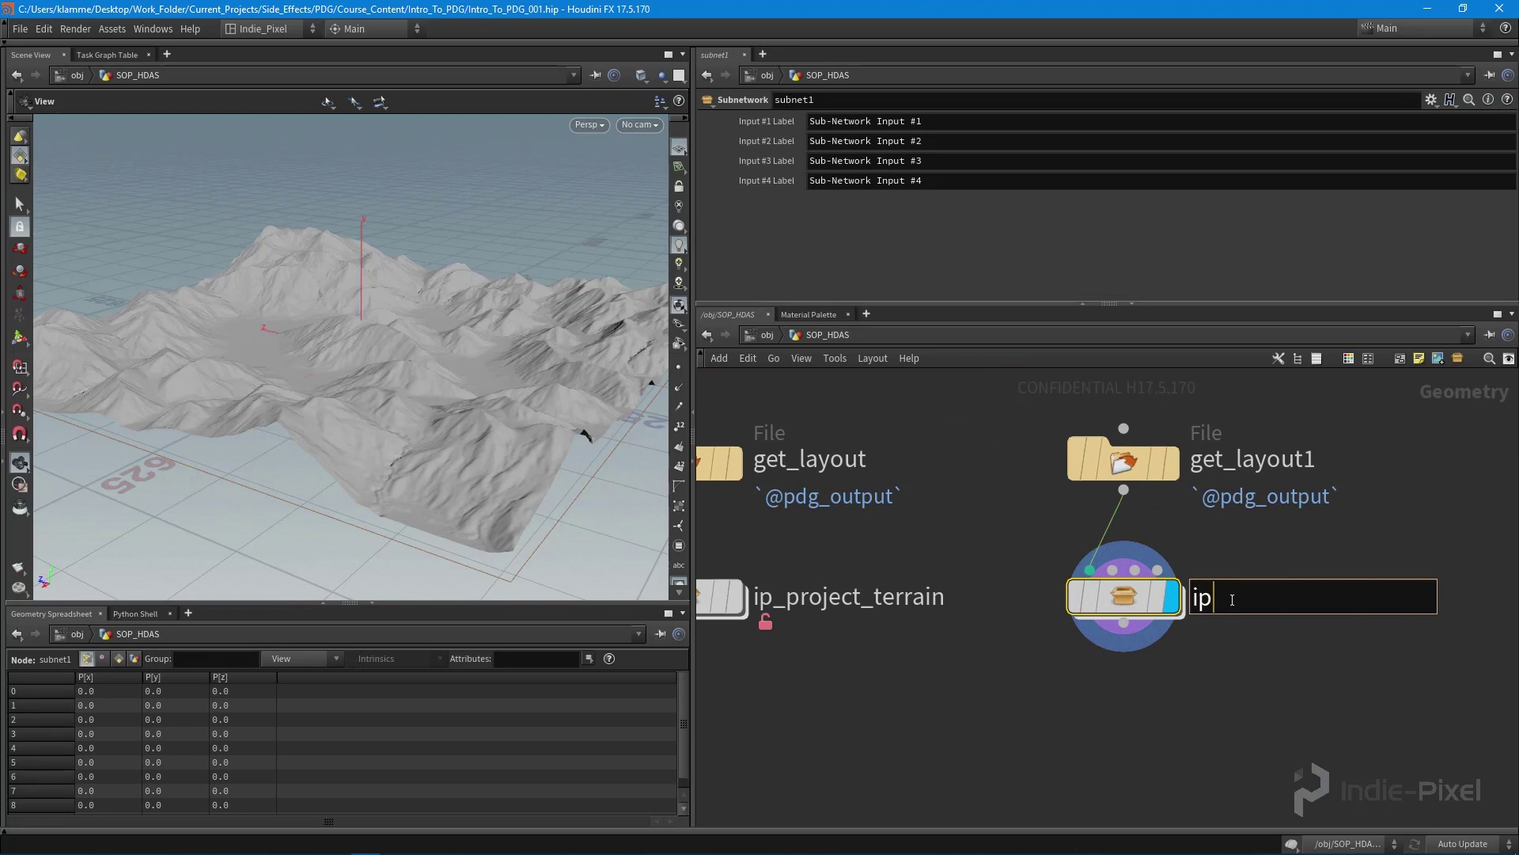
{"action": "type", "text": "_erode_terrain"}
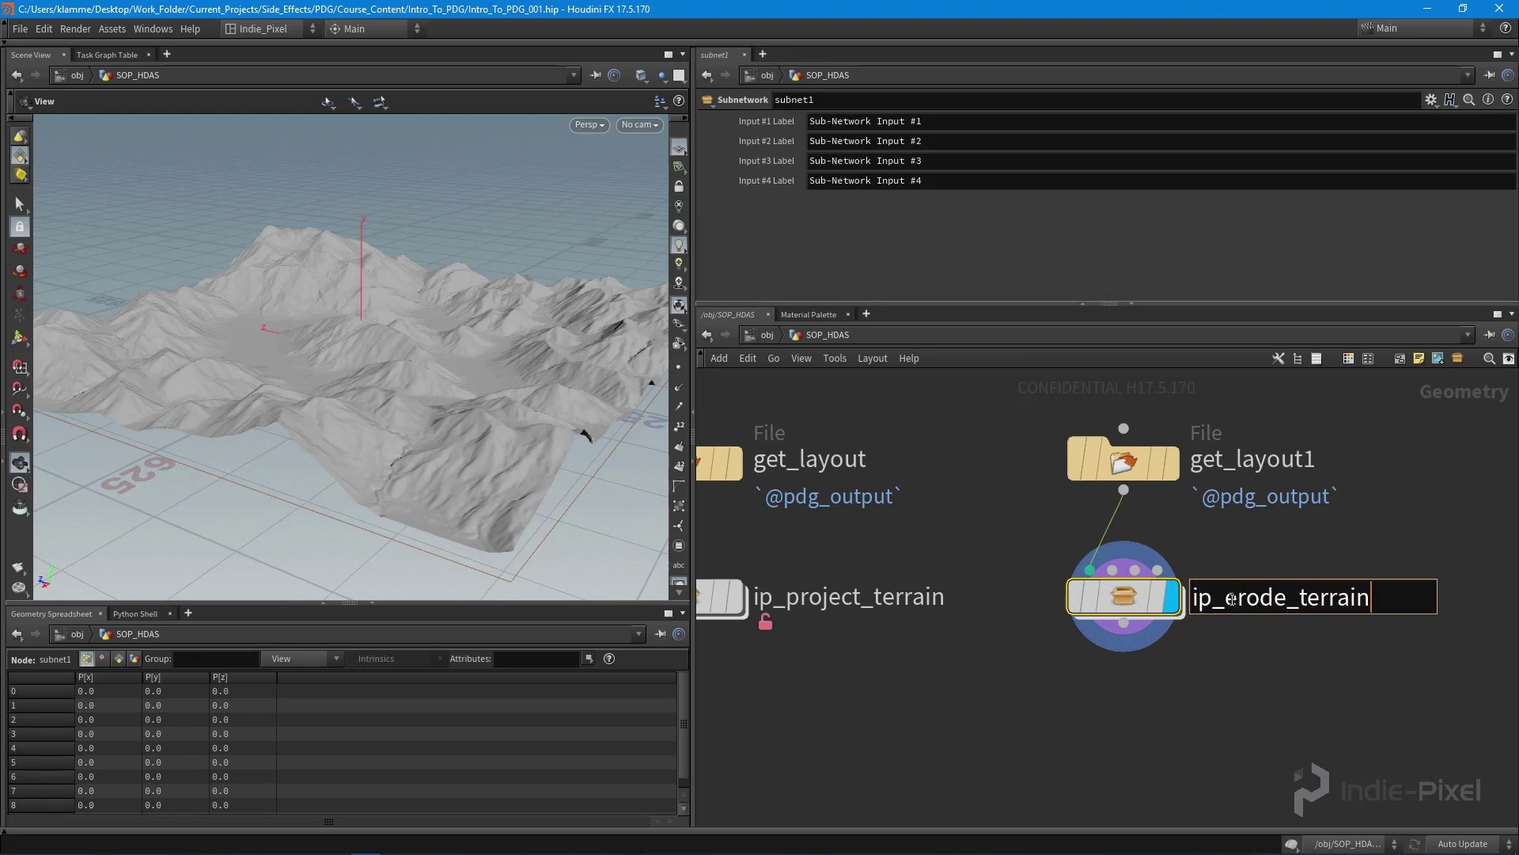
{"action": "key", "text": "Return"}
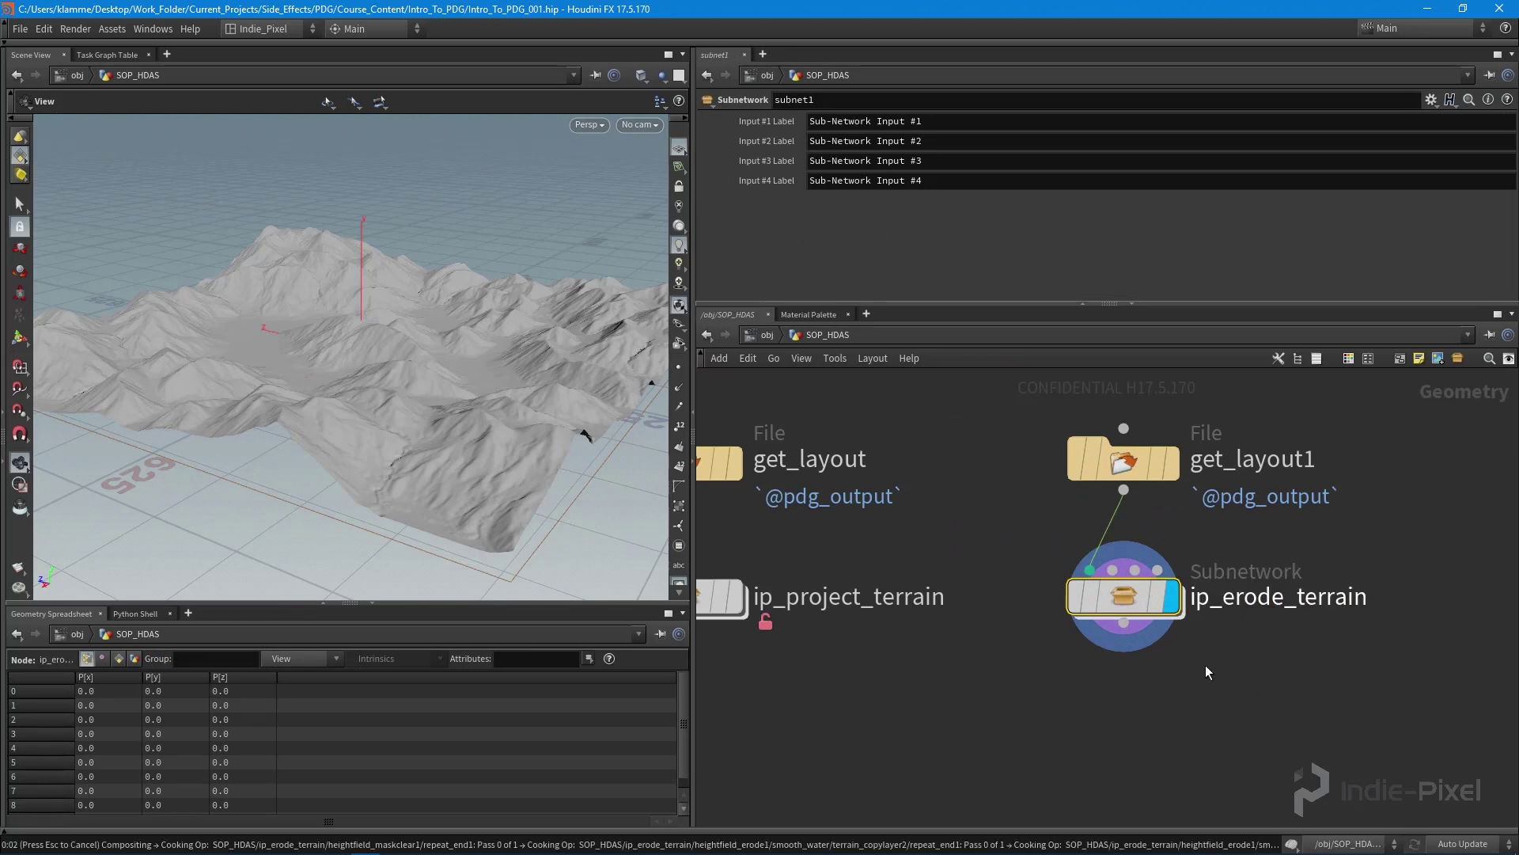
Start a digital asset from the ip_erode_terrain subnetwork with operator name ip_erode_terrain and label IP Erode Terrain.
{"action": "right_click", "coordinate": [1096, 594]}
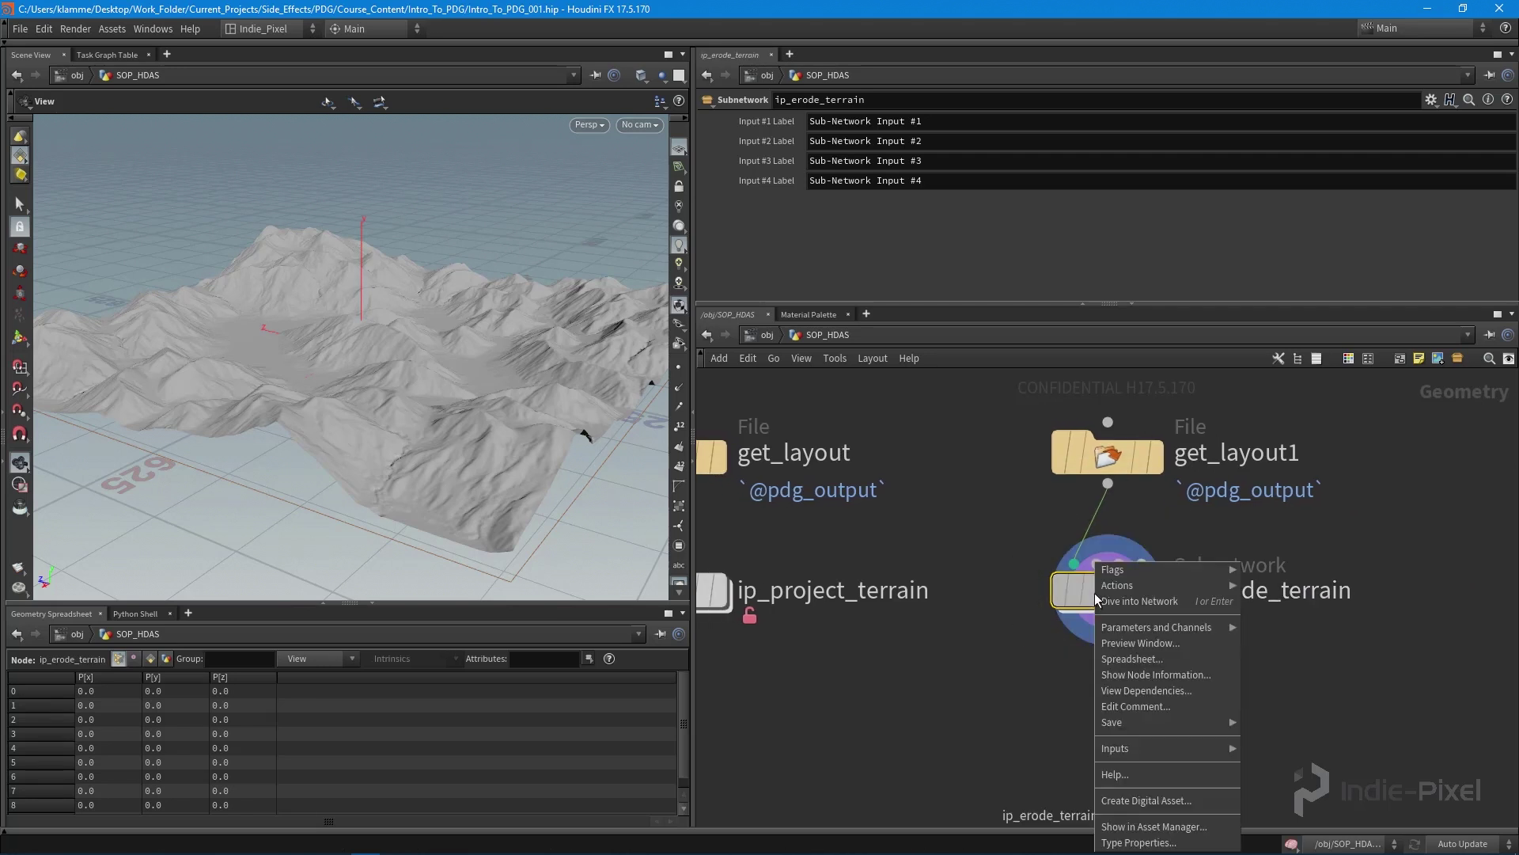
{"action": "left_click", "coordinate": [1148, 800]}
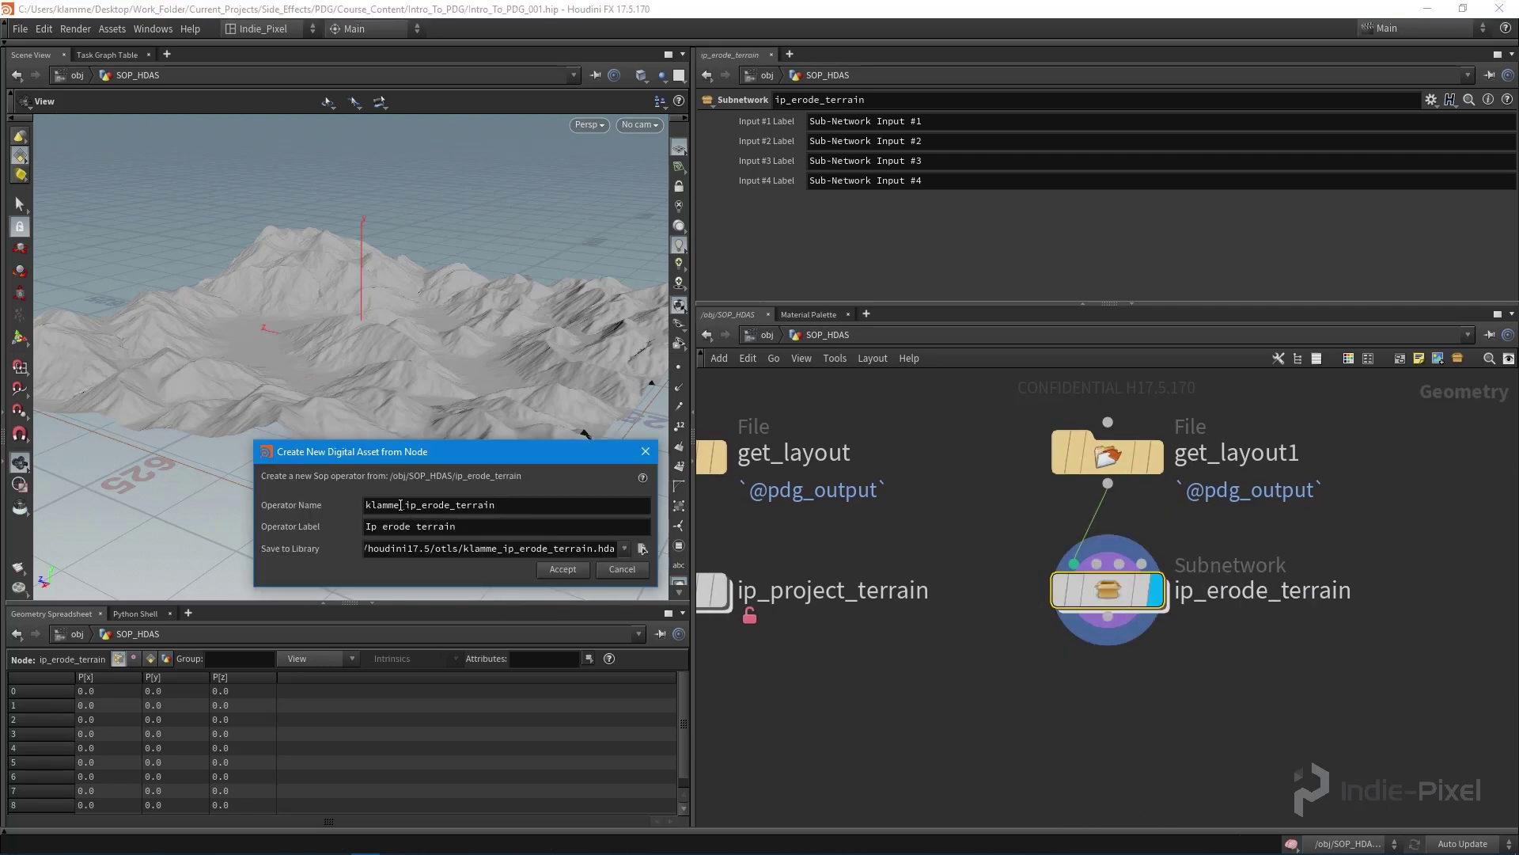
{"action": "left_click_drag", "start_coordinate": [404, 507], "coordinate": [354, 514]}
{"action": "key", "text": "BackSpace"}
{"action": "left_click", "coordinate": [373, 529]}
{"action": "key", "text": "BackSpace"}
{"action": "type", "text": "P"}
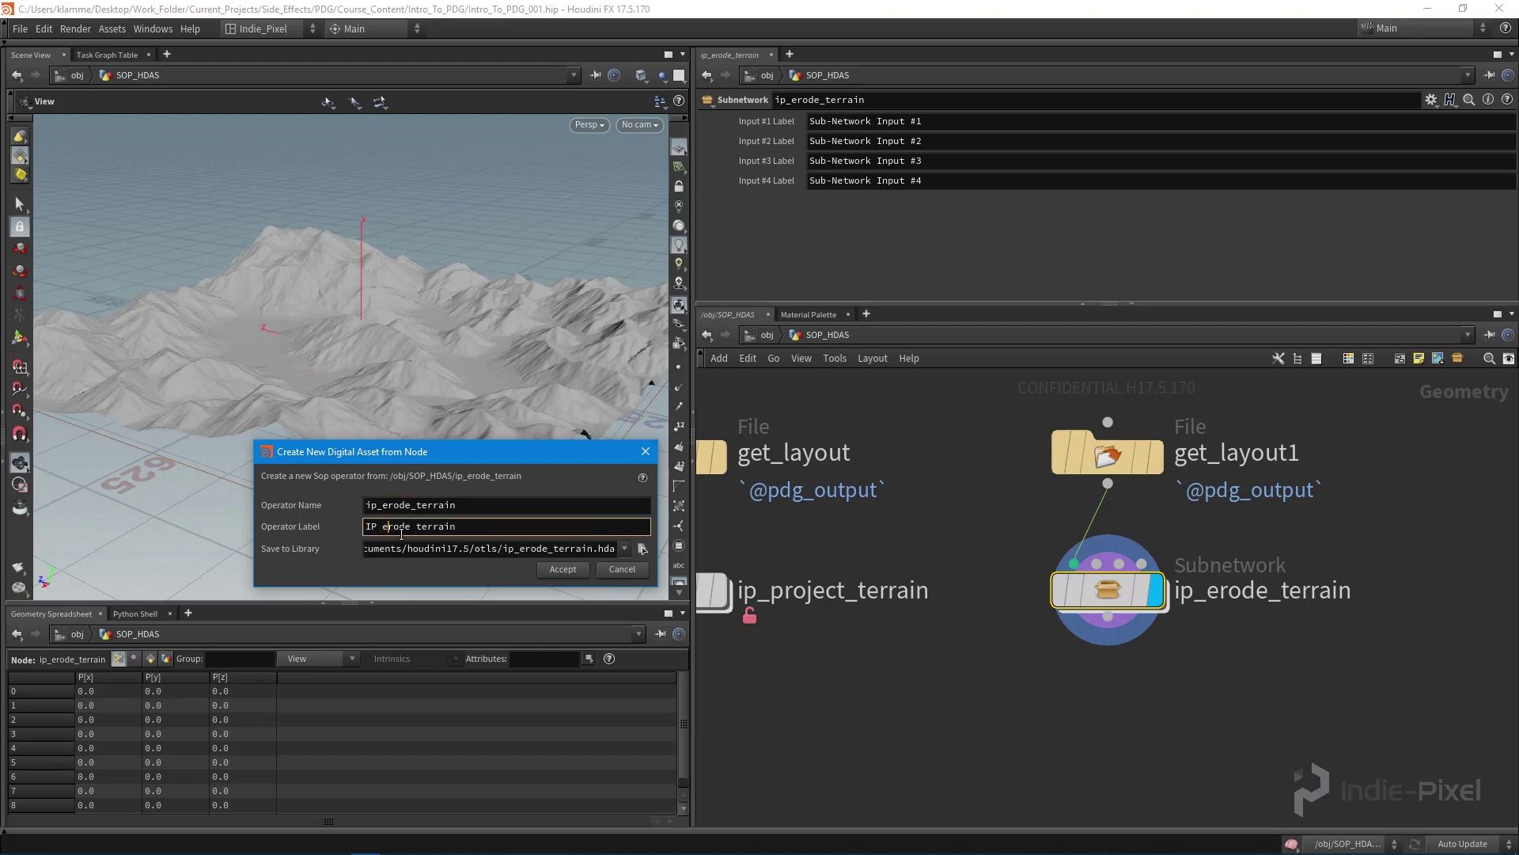
{"action": "key", "text": "BackSpace"}
{"action": "type", "text": "E"}
Set the asset library file to ip_erode_terrain.hda in $JOB/hda and create the asset.
{"action": "left_click", "coordinate": [643, 549]}
{"action": "left_click", "coordinate": [526, 472]}
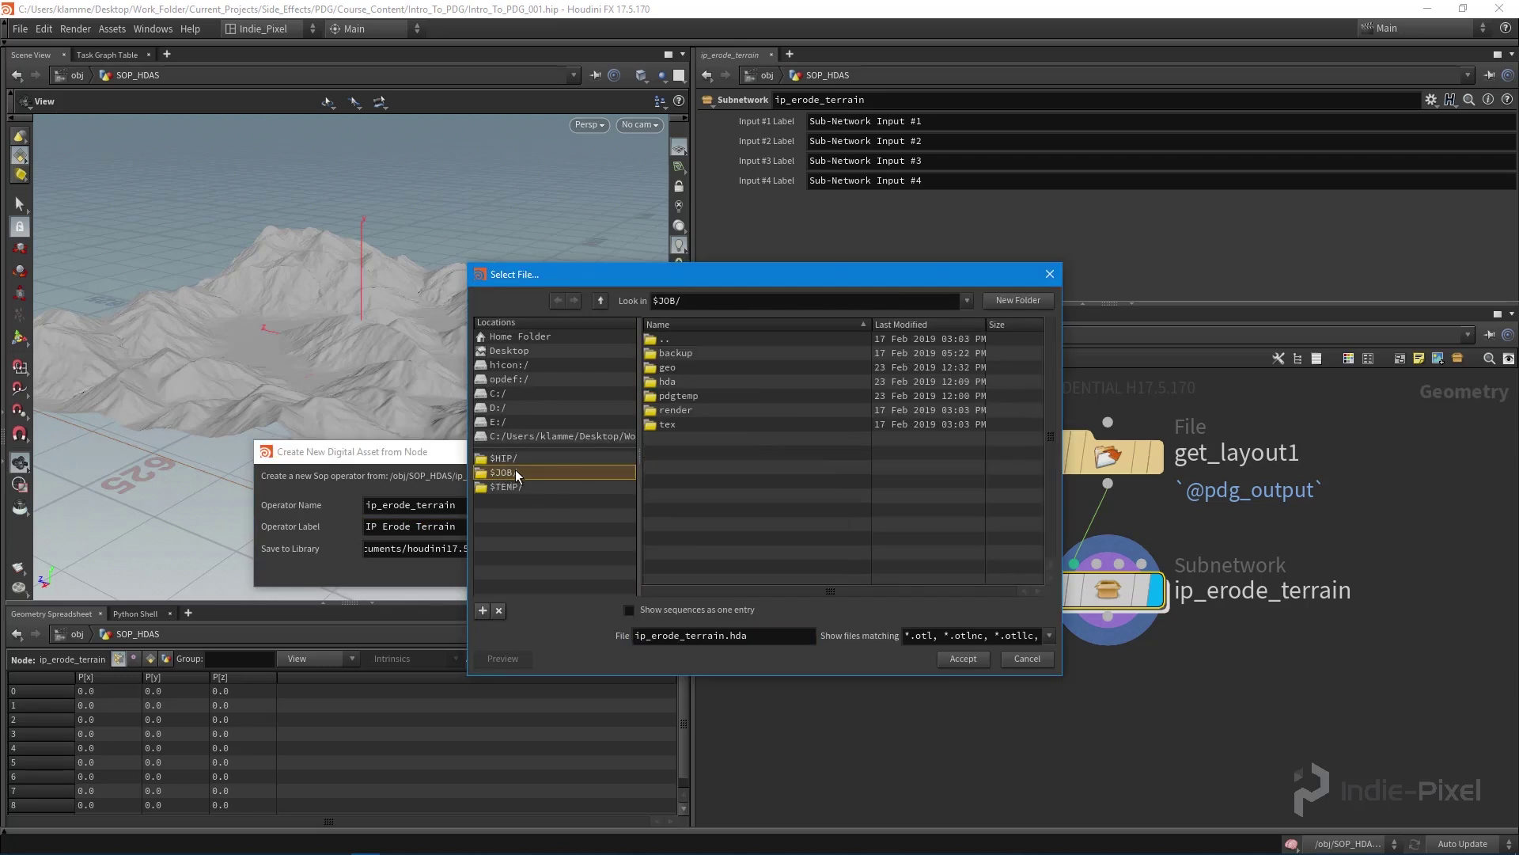
{"action": "double_click", "coordinate": [673, 383]}
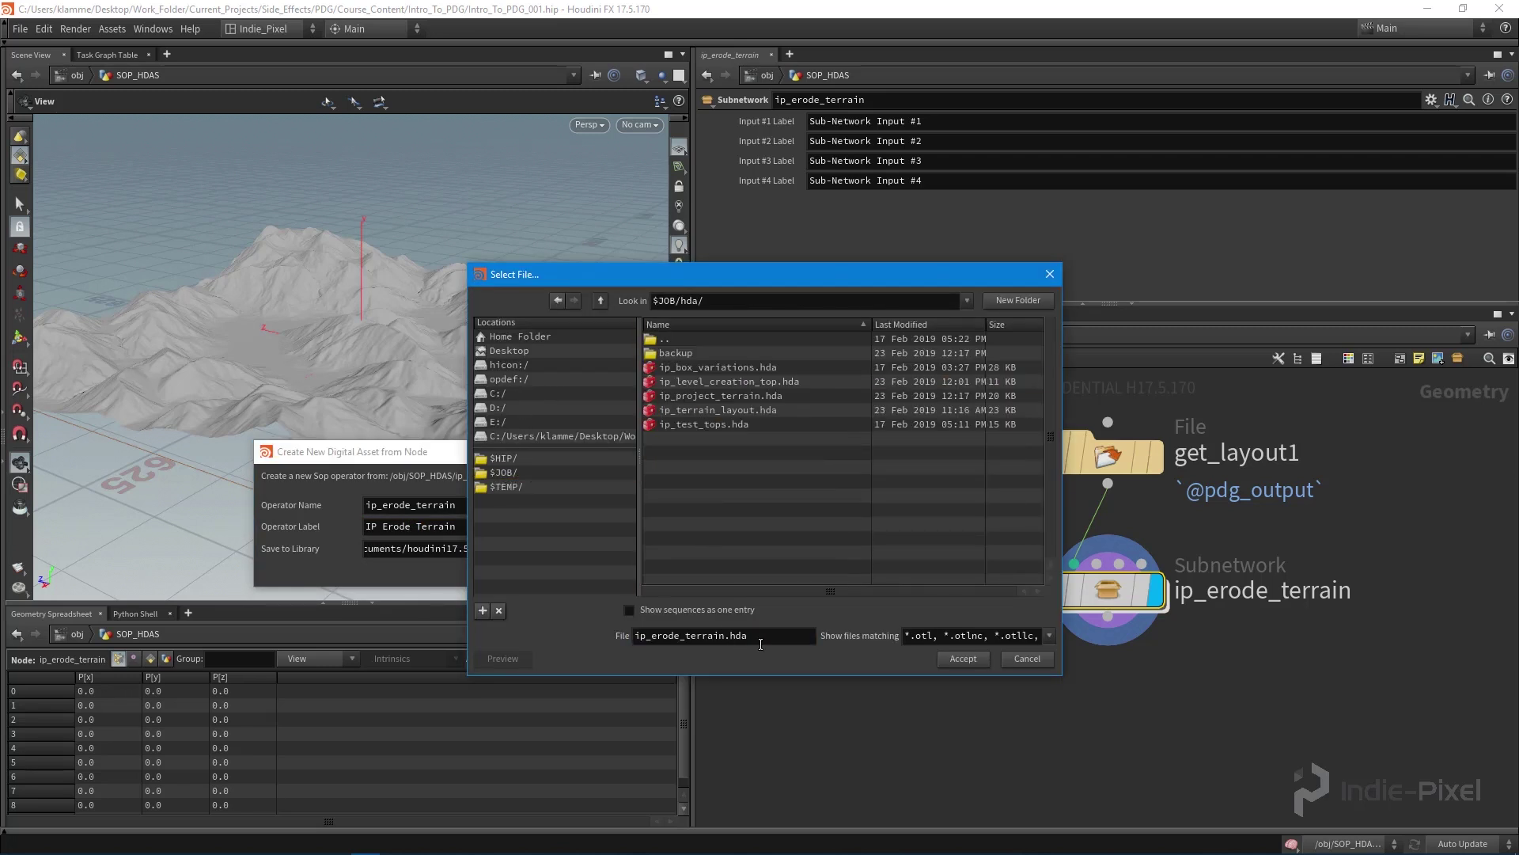
{"action": "left_click", "coordinate": [959, 659]}
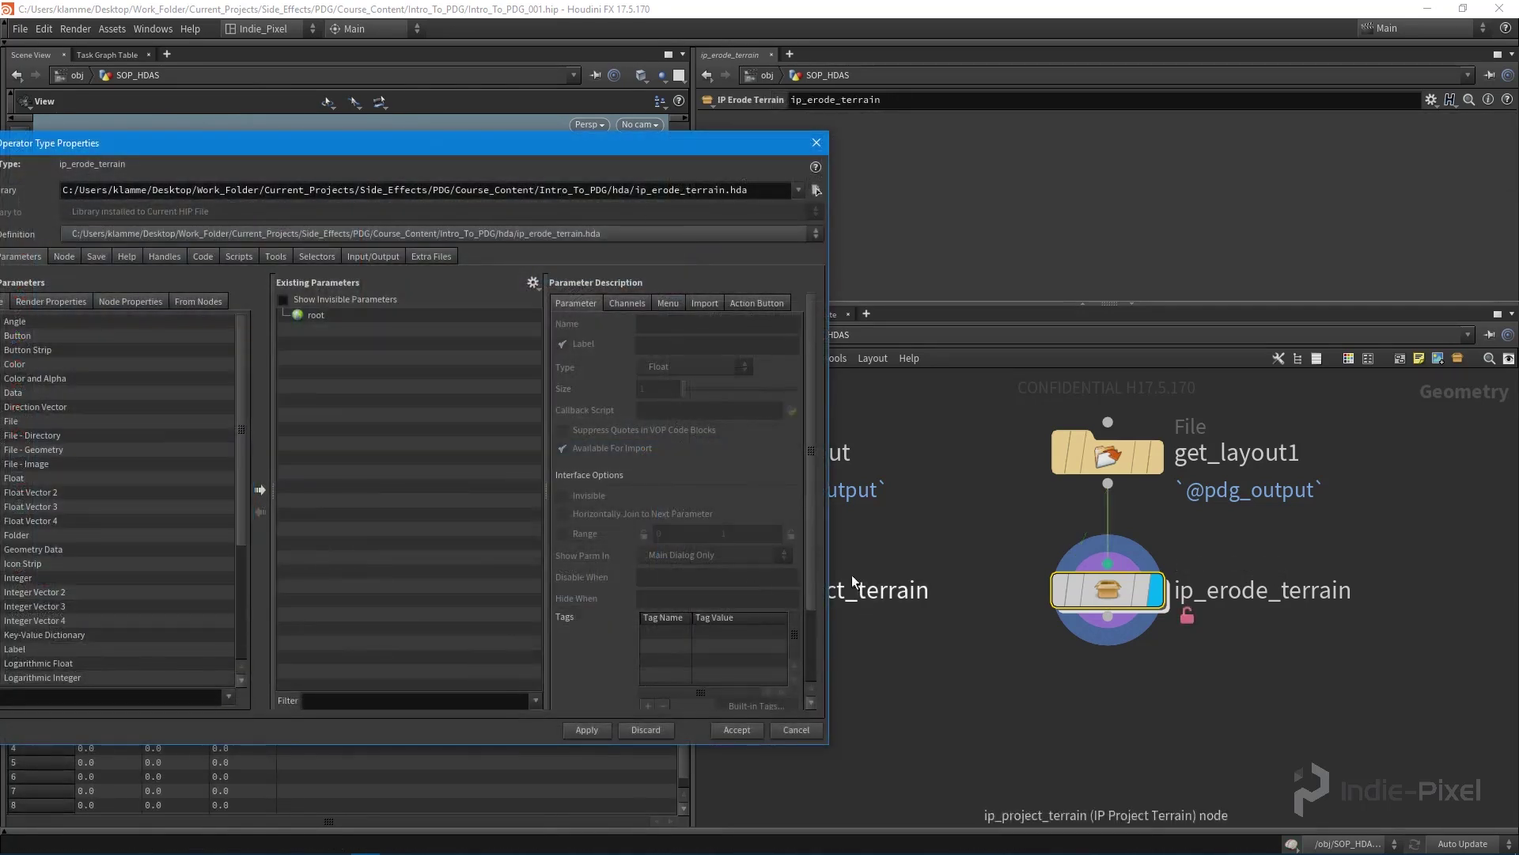
Expose the hydro Erodability parameter of heightfield_erode1 in the asset's parameter list.
{"action": "left_click_drag", "start_coordinate": [500, 152], "coordinate": [622, 134]}
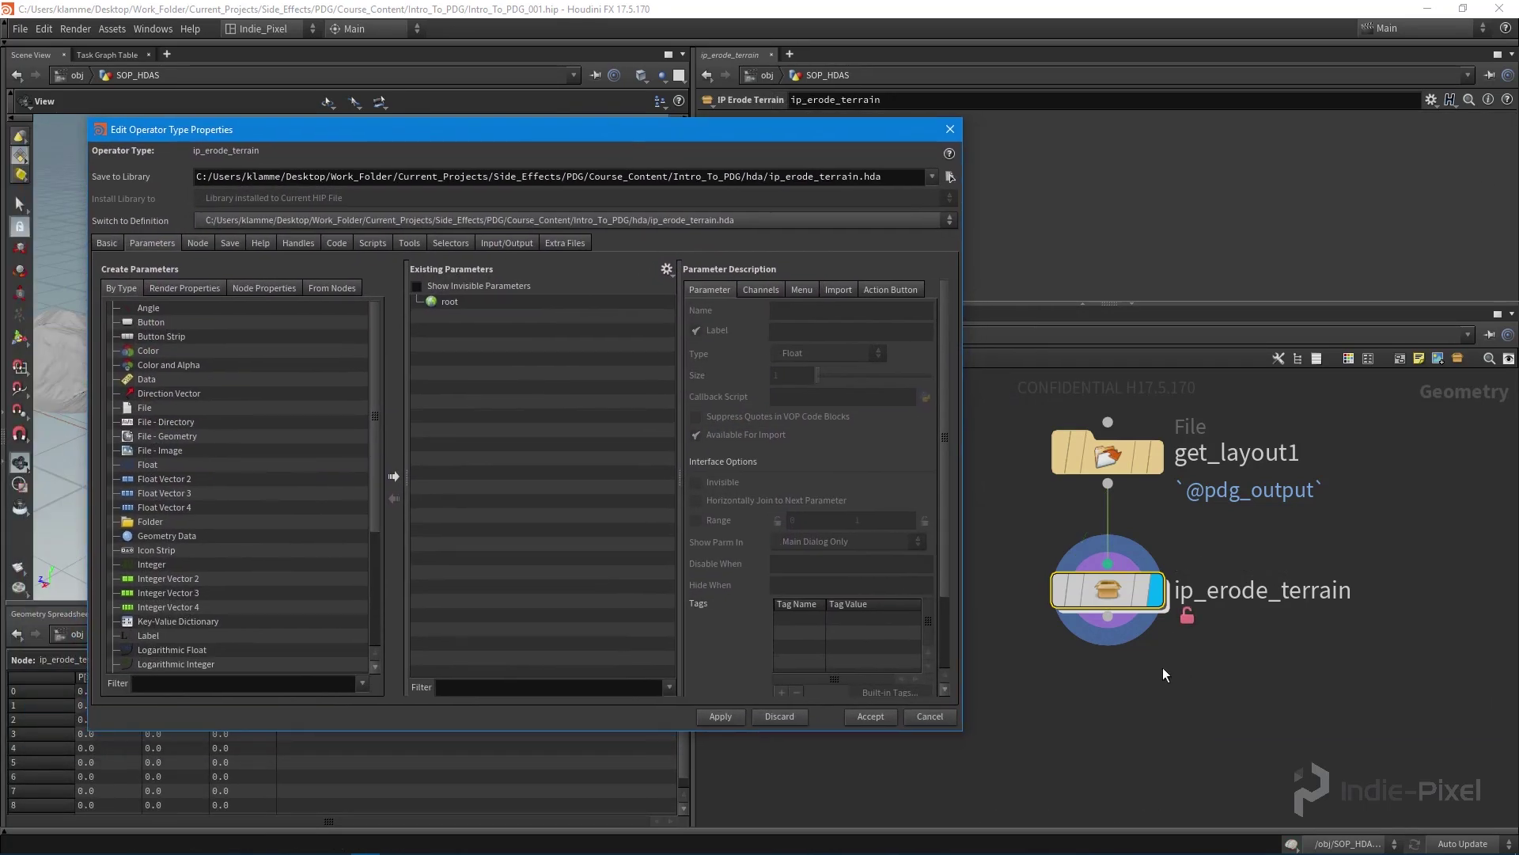
{"action": "double_click", "coordinate": [1108, 590]}
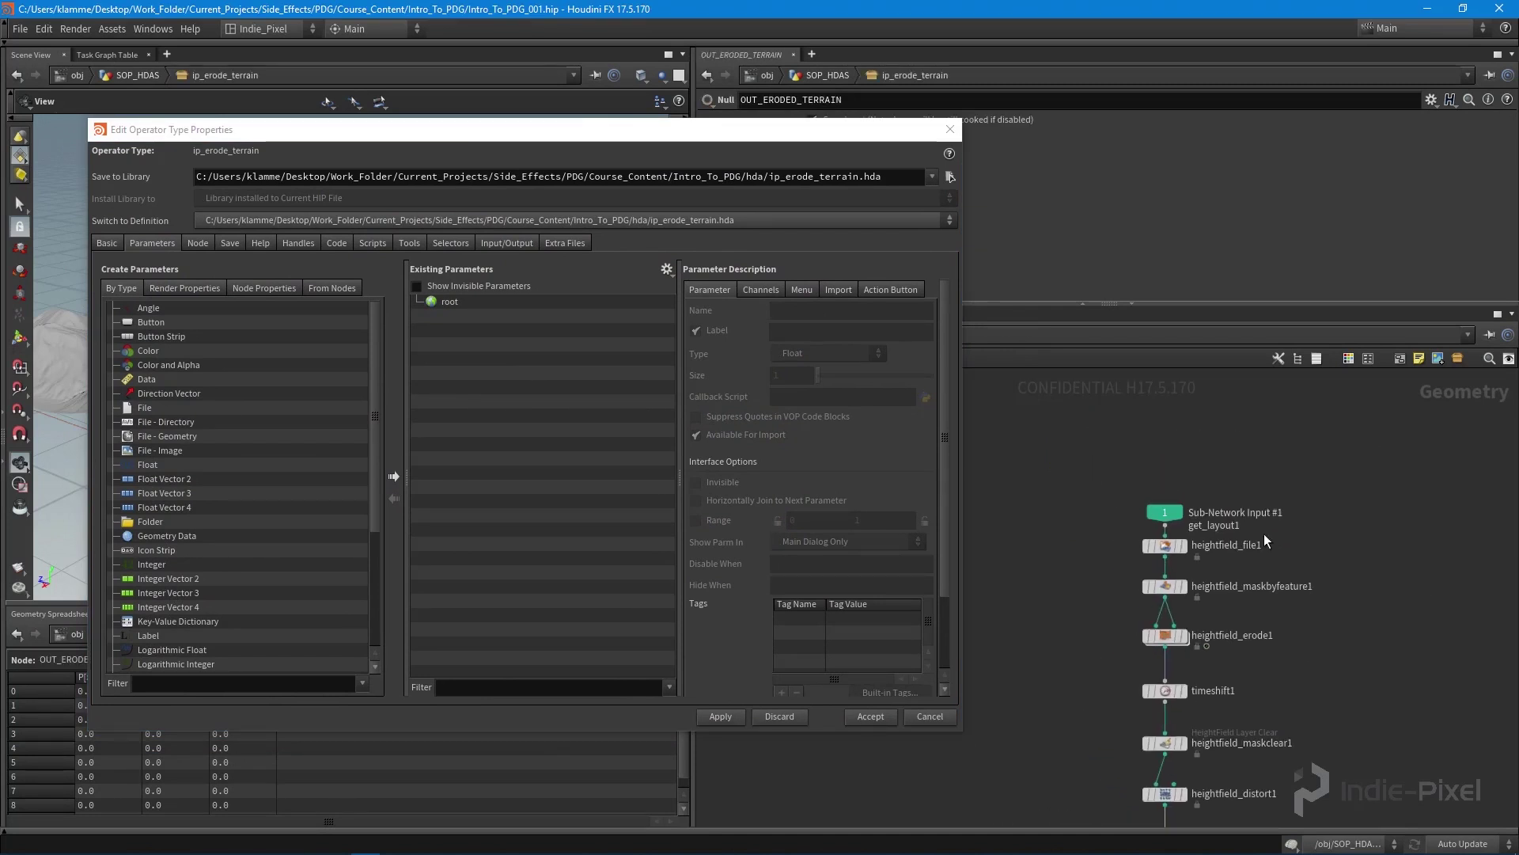
{"action": "scroll", "coordinate": [1264, 541], "scroll_direction": "up", "scroll_amount": 5}
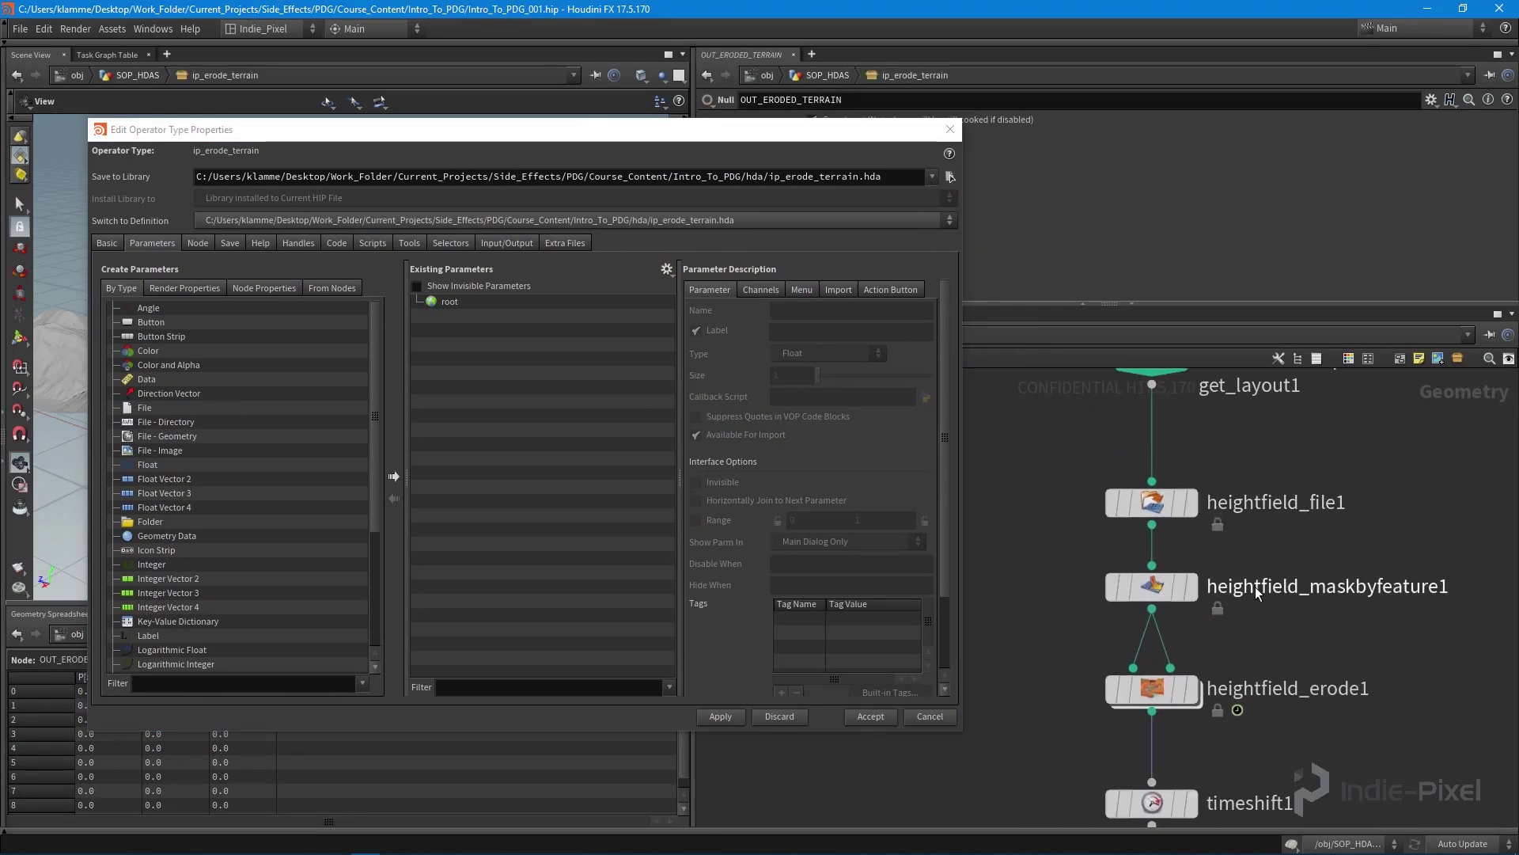
{"action": "middle_click_drag", "start_coordinate": [1218, 669], "coordinate": [1218, 515]}
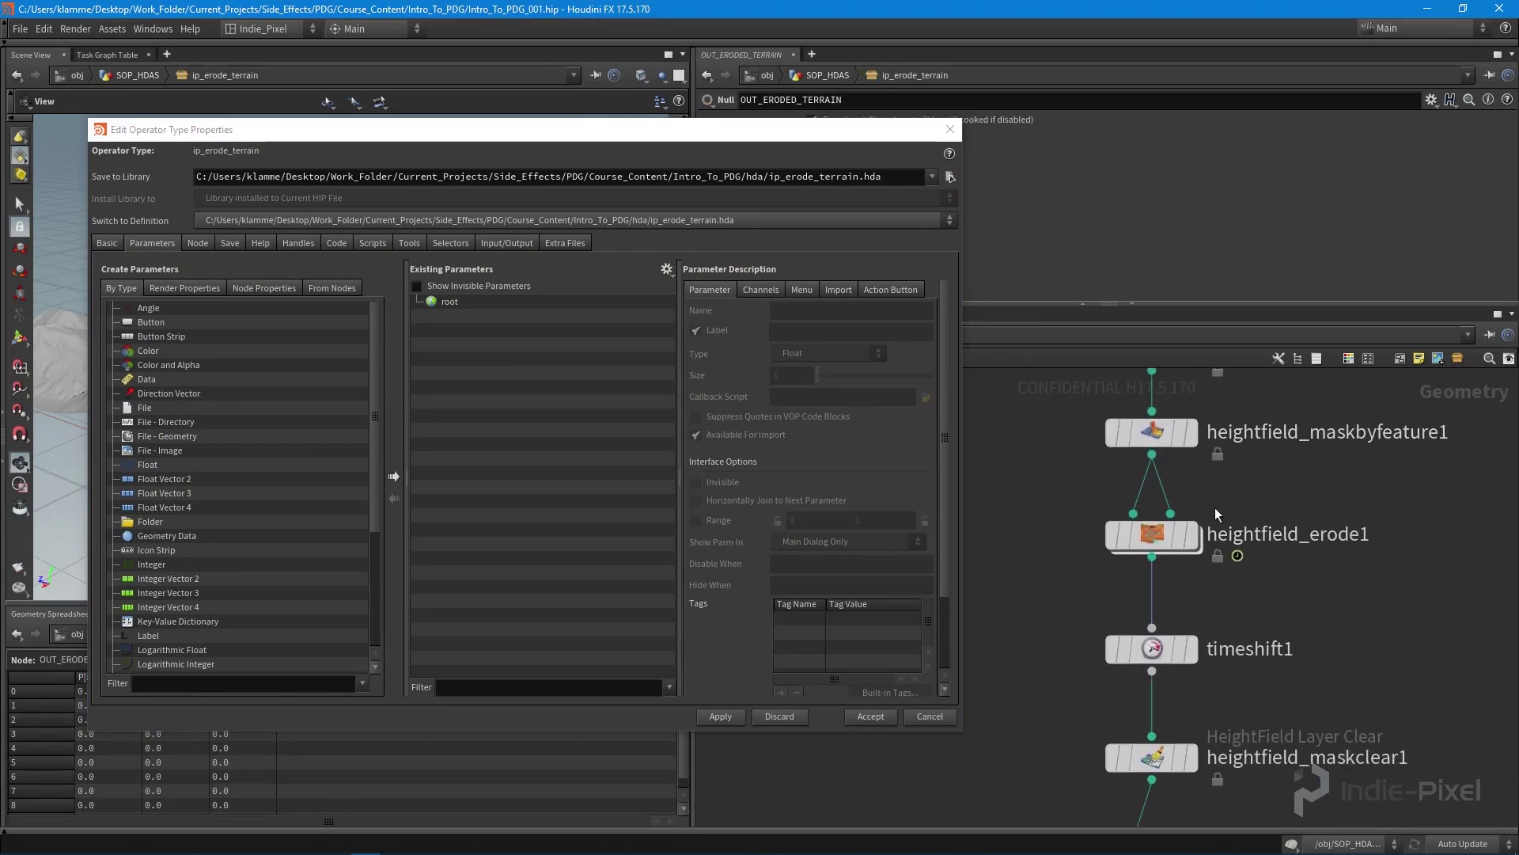
{"action": "left_click", "coordinate": [1152, 542]}
{"action": "left_click_drag", "start_coordinate": [726, 134], "coordinate": [437, 141]}
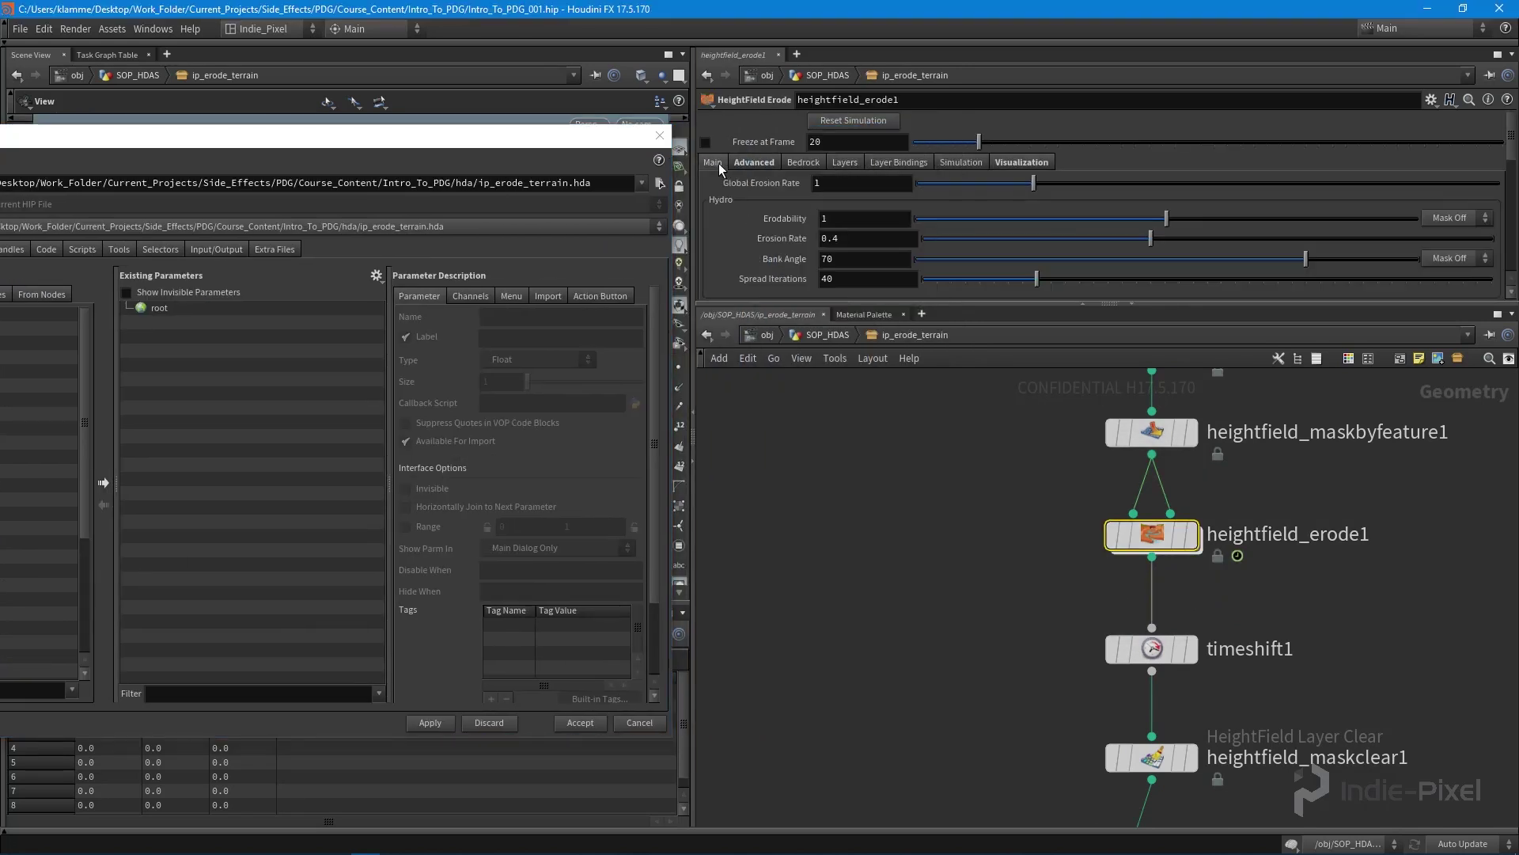
{"action": "scroll", "coordinate": [761, 176], "scroll_direction": "down", "scroll_amount": 2}
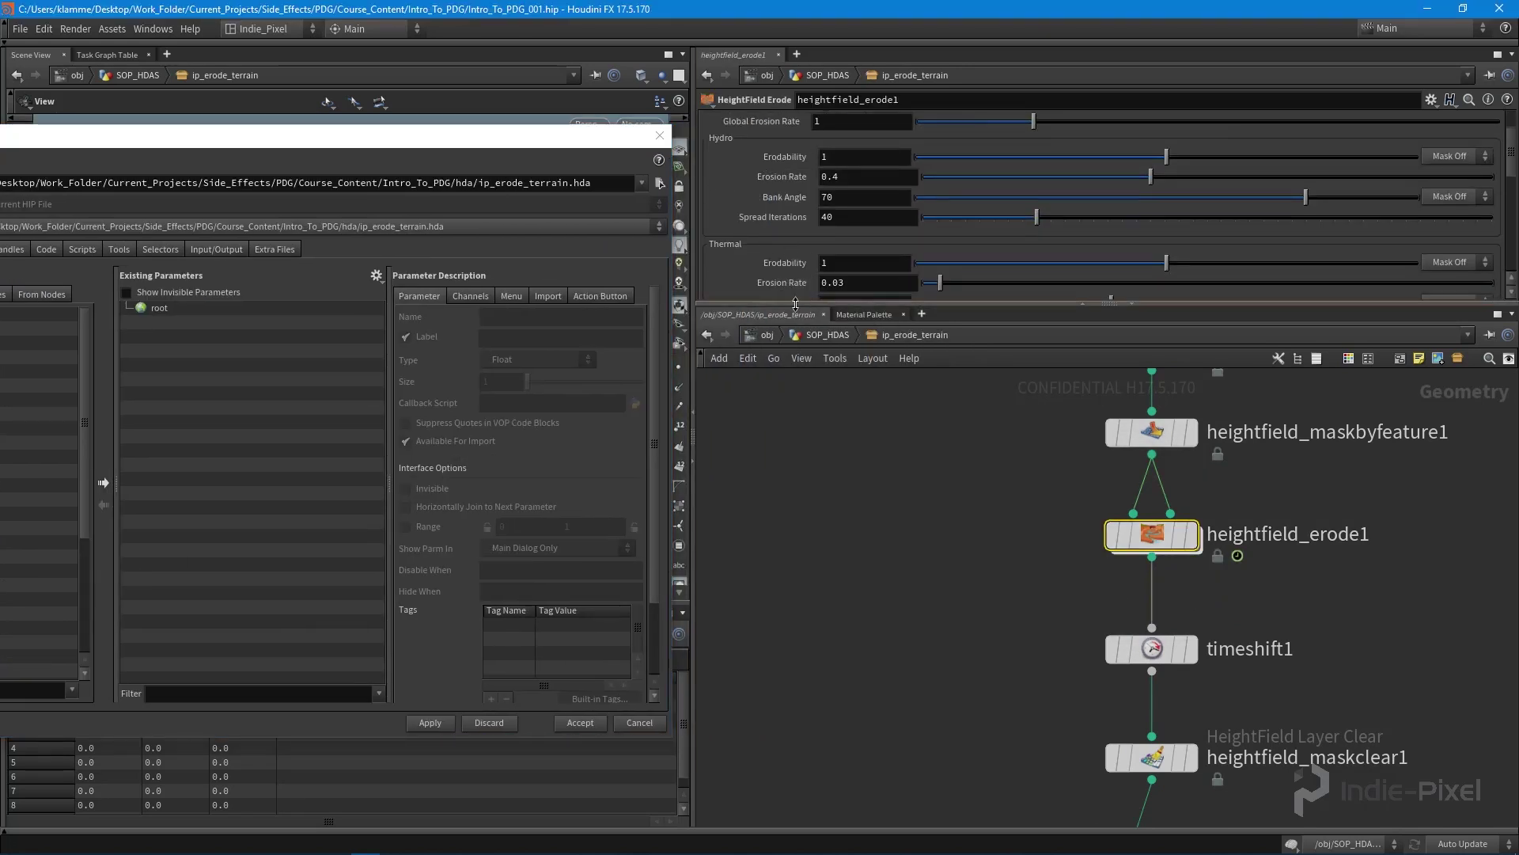
{"action": "left_click_drag", "start_coordinate": [795, 303], "coordinate": [794, 370]}
{"action": "scroll", "coordinate": [775, 260], "scroll_direction": "up", "scroll_amount": 1}
{"action": "scroll", "coordinate": [775, 259], "scroll_direction": "up", "scroll_amount": 1}
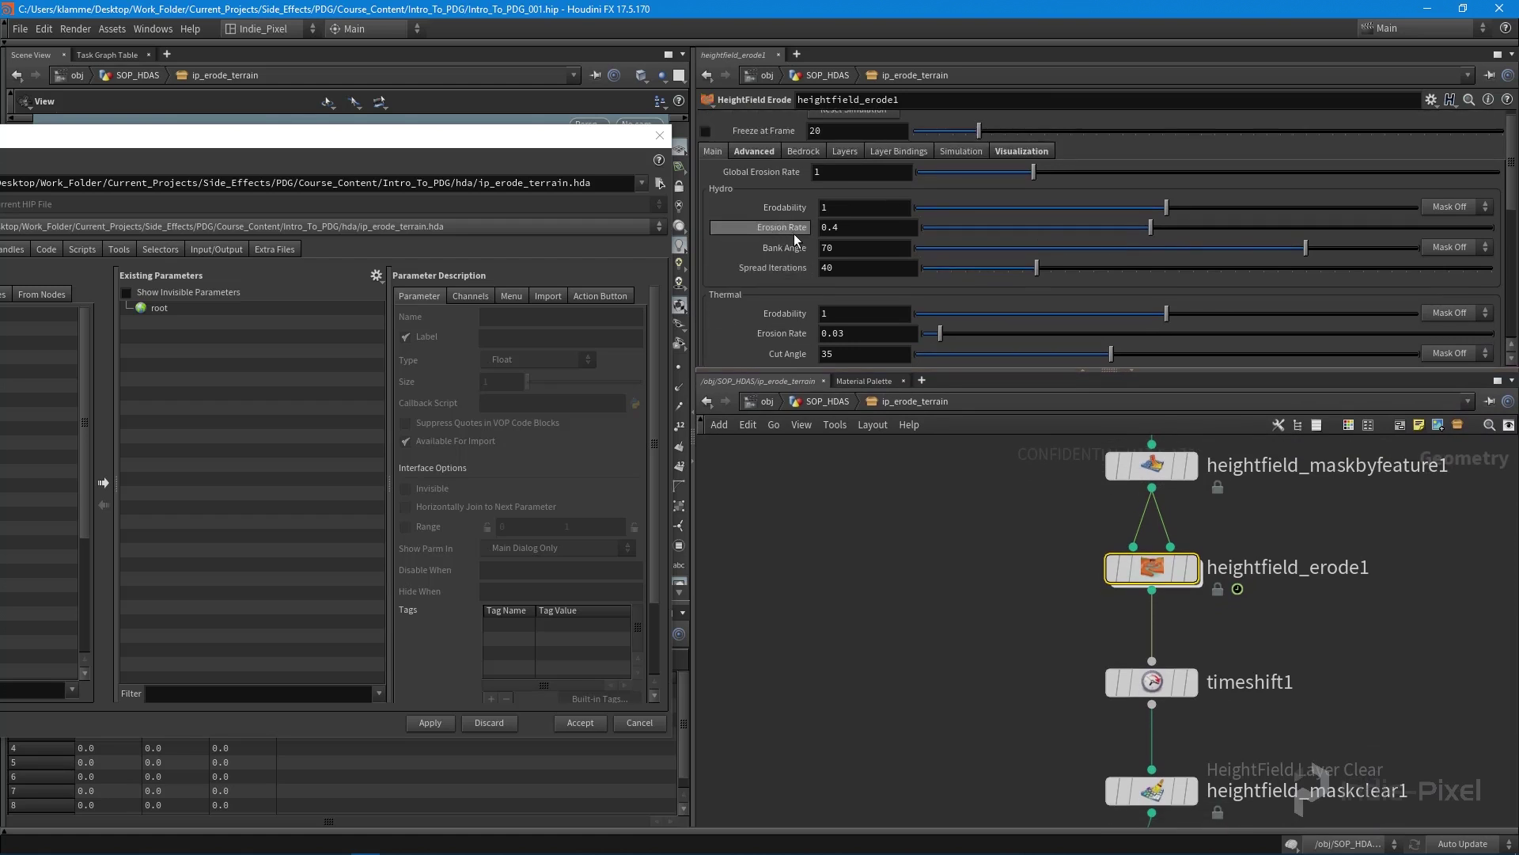
{"action": "left_click_drag", "start_coordinate": [799, 208], "coordinate": [213, 321]}
Expose the Frame parameter of timeshift1 in the asset's parameter list.
{"action": "middle_click_drag", "start_coordinate": [1144, 694], "coordinate": [1112, 641]}
{"action": "left_click", "coordinate": [1112, 640]}
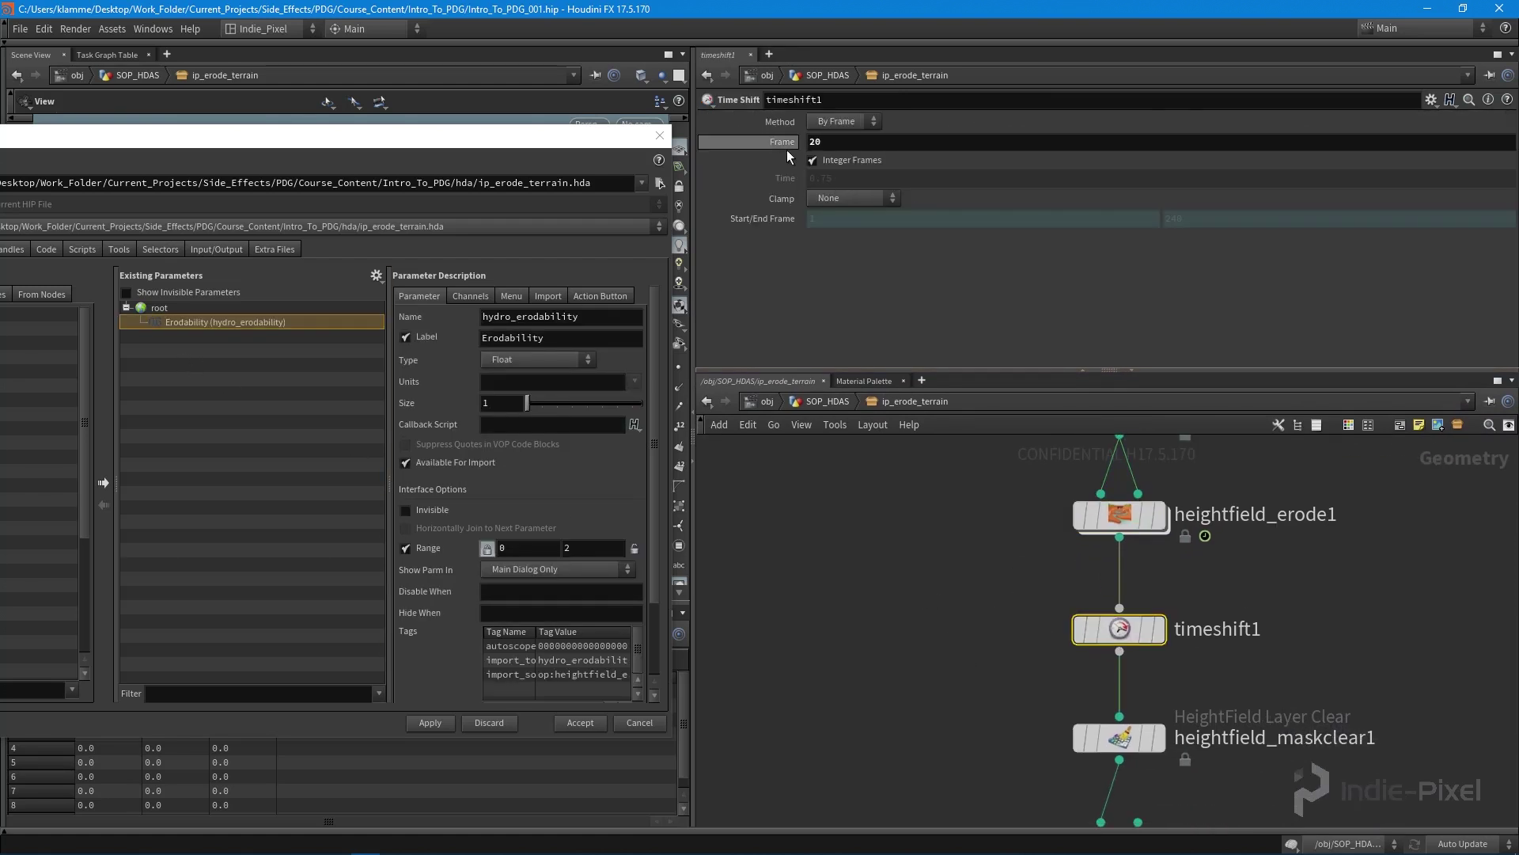
{"action": "left_click_drag", "start_coordinate": [780, 142], "coordinate": [262, 334]}
Relabel the Frame parameter Erosion Time and move it above Erodability.
{"action": "double_click", "coordinate": [567, 341]}
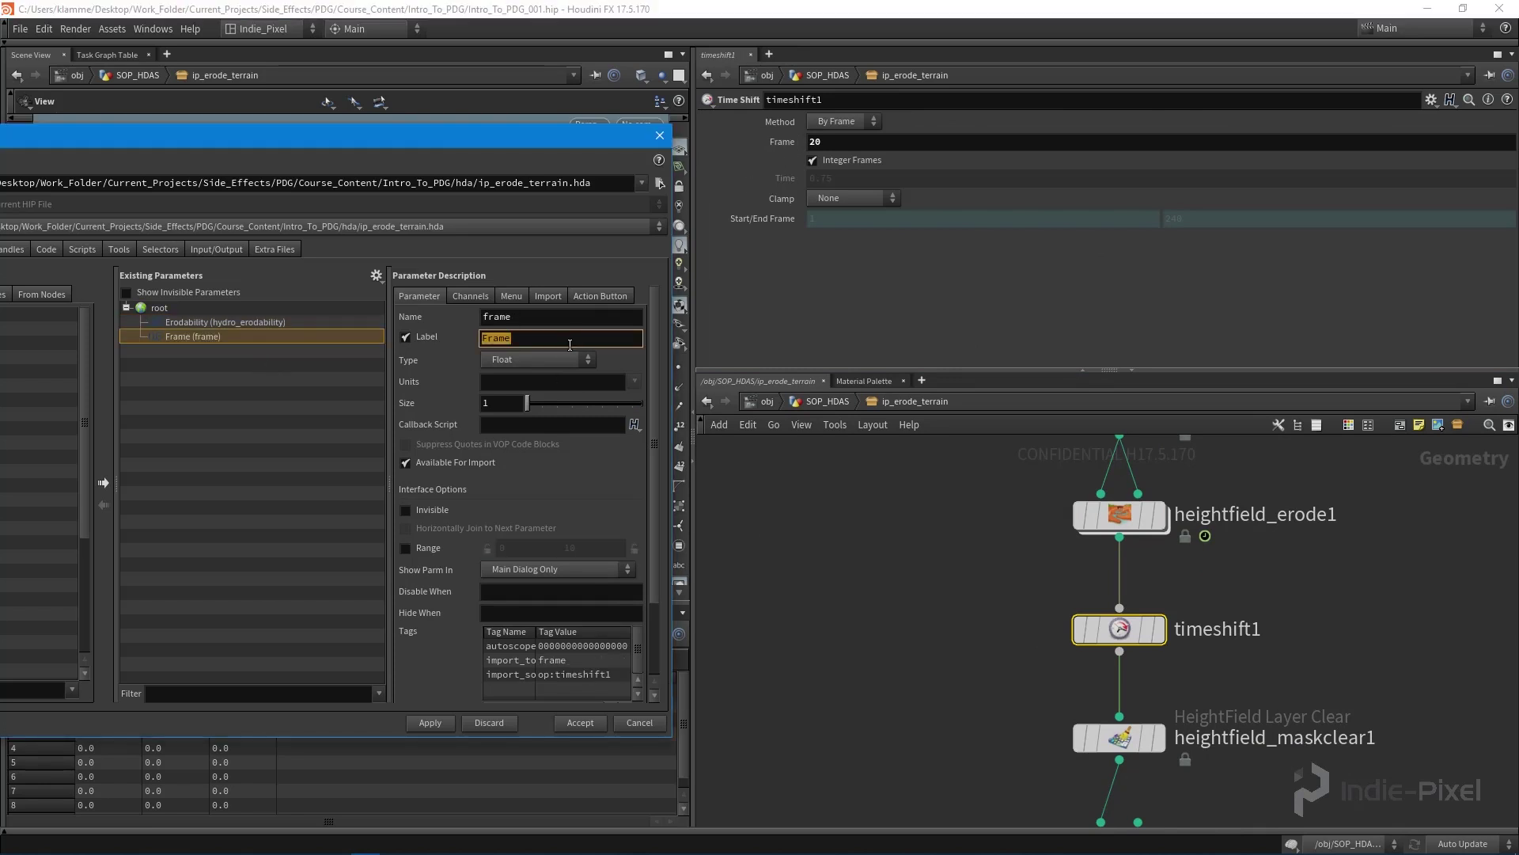
{"action": "type", "text": "Erosion TIme"}
{"action": "key", "text": "Return"}
{"action": "left_click", "coordinate": [577, 345]}
{"action": "type", "text": "i"}
{"action": "key", "text": "Return"}
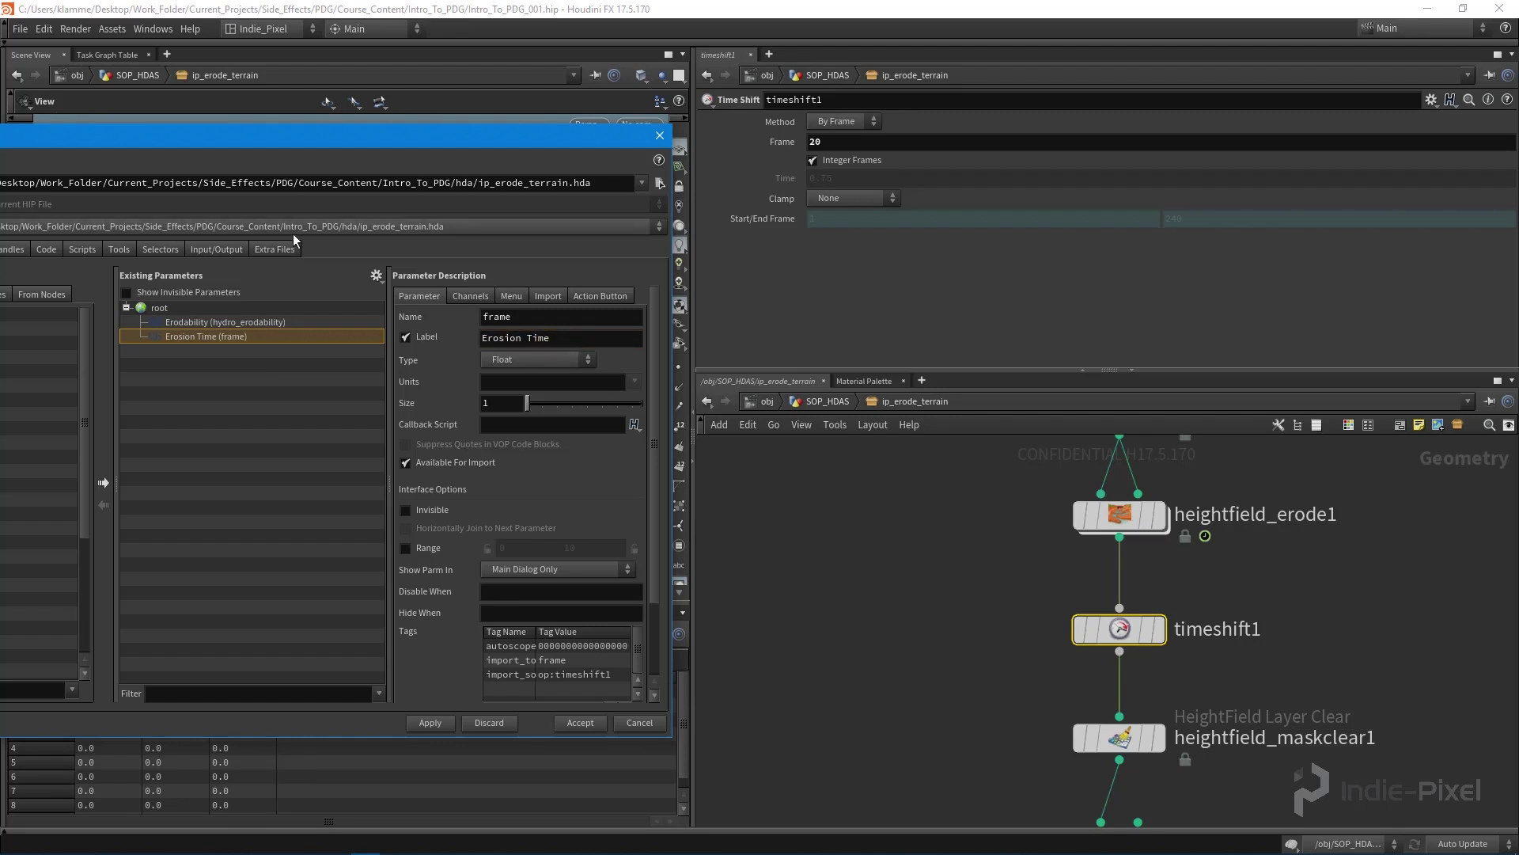
{"action": "mouse_move", "coordinate": [203, 337]}
{"action": "left_mouse_down"}
{"action": "mouse_move", "coordinate": [184, 338]}
{"action": "mouse_move", "coordinate": [184, 317]}
{"action": "left_mouse_up"}
Expose the Amplitude and Element Size parameters of heightfield_distort1 in the asset's parameter list.
{"action": "middle_click_drag", "start_coordinate": [970, 697], "coordinate": [926, 599]}
{"action": "left_click", "coordinate": [1037, 664]}
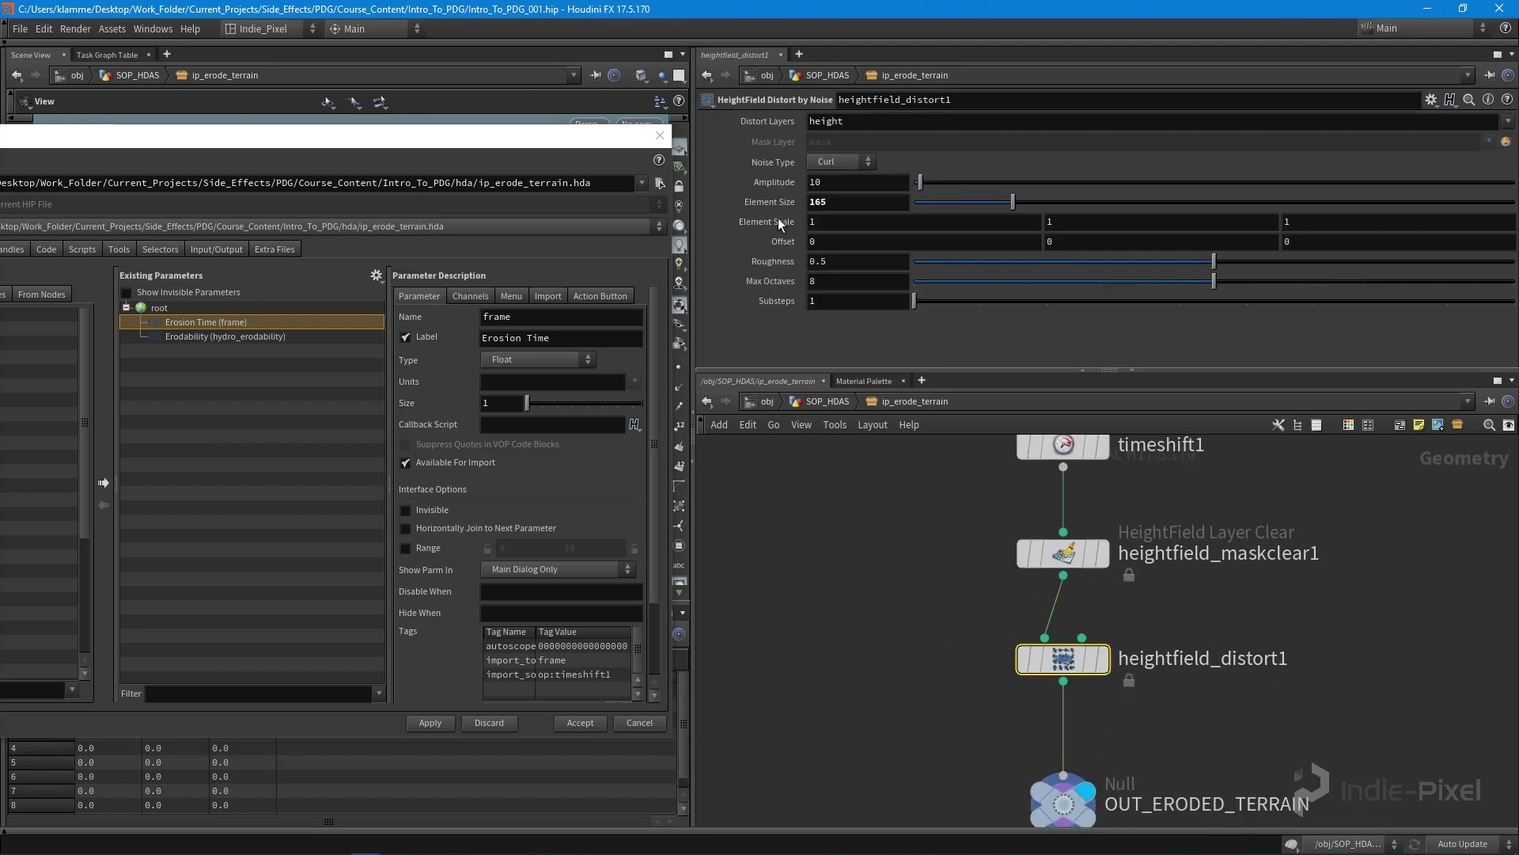
{"action": "left_click_drag", "start_coordinate": [767, 181], "coordinate": [198, 351]}
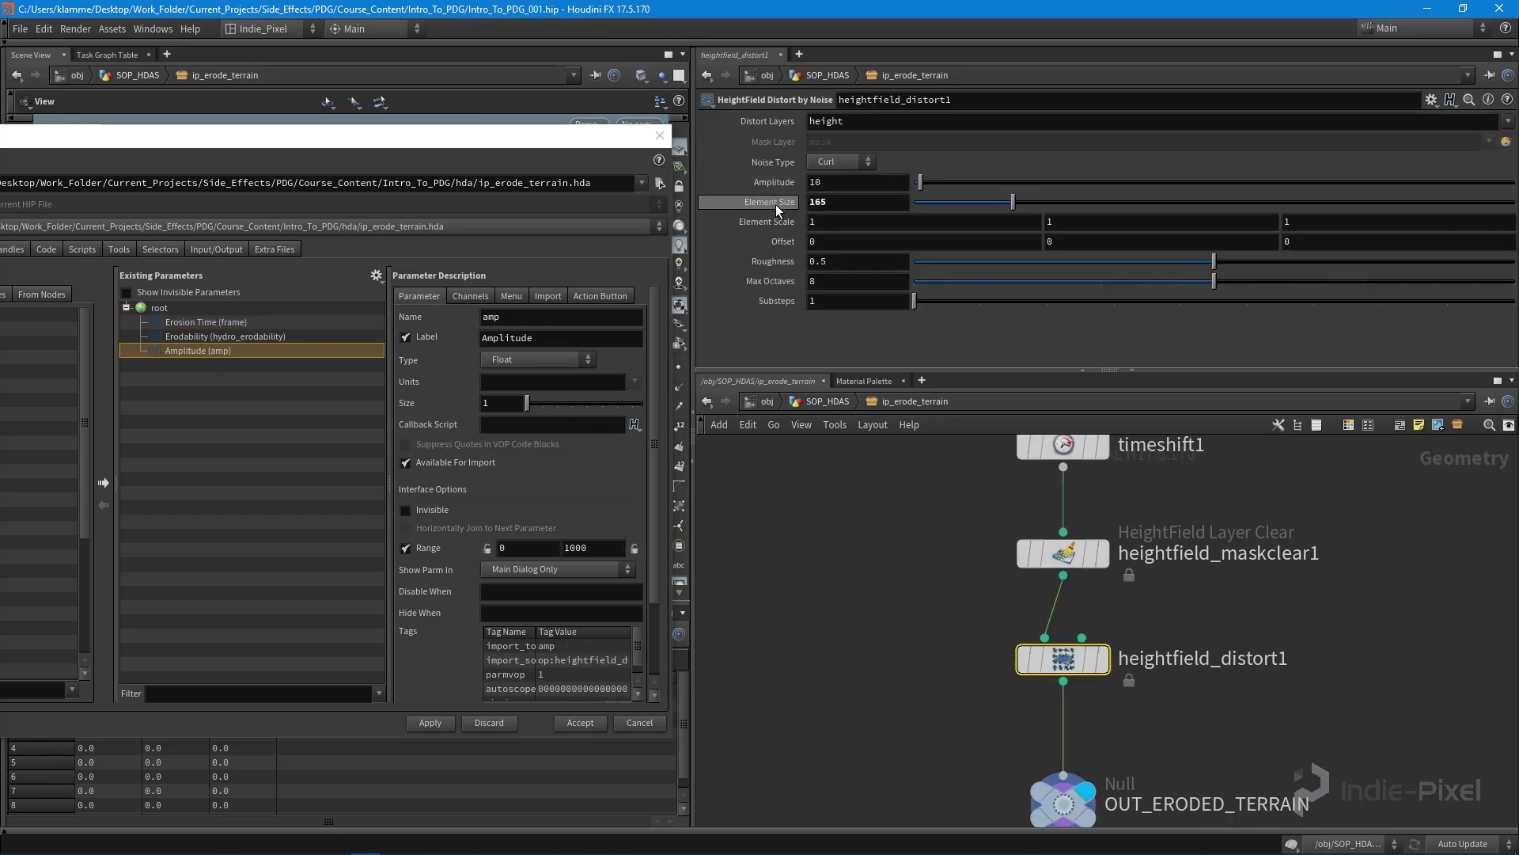
{"action": "left_click_drag", "start_coordinate": [771, 202], "coordinate": [198, 365]}
Add a folder to the asset's parameter list and label it Erosion.
{"action": "left_click_drag", "start_coordinate": [287, 148], "coordinate": [555, 165]}
{"action": "left_click_drag", "start_coordinate": [134, 544], "coordinate": [510, 445]}
{"action": "triple_click", "coordinate": [849, 359]}
{"action": "type", "text": "Erosion"}
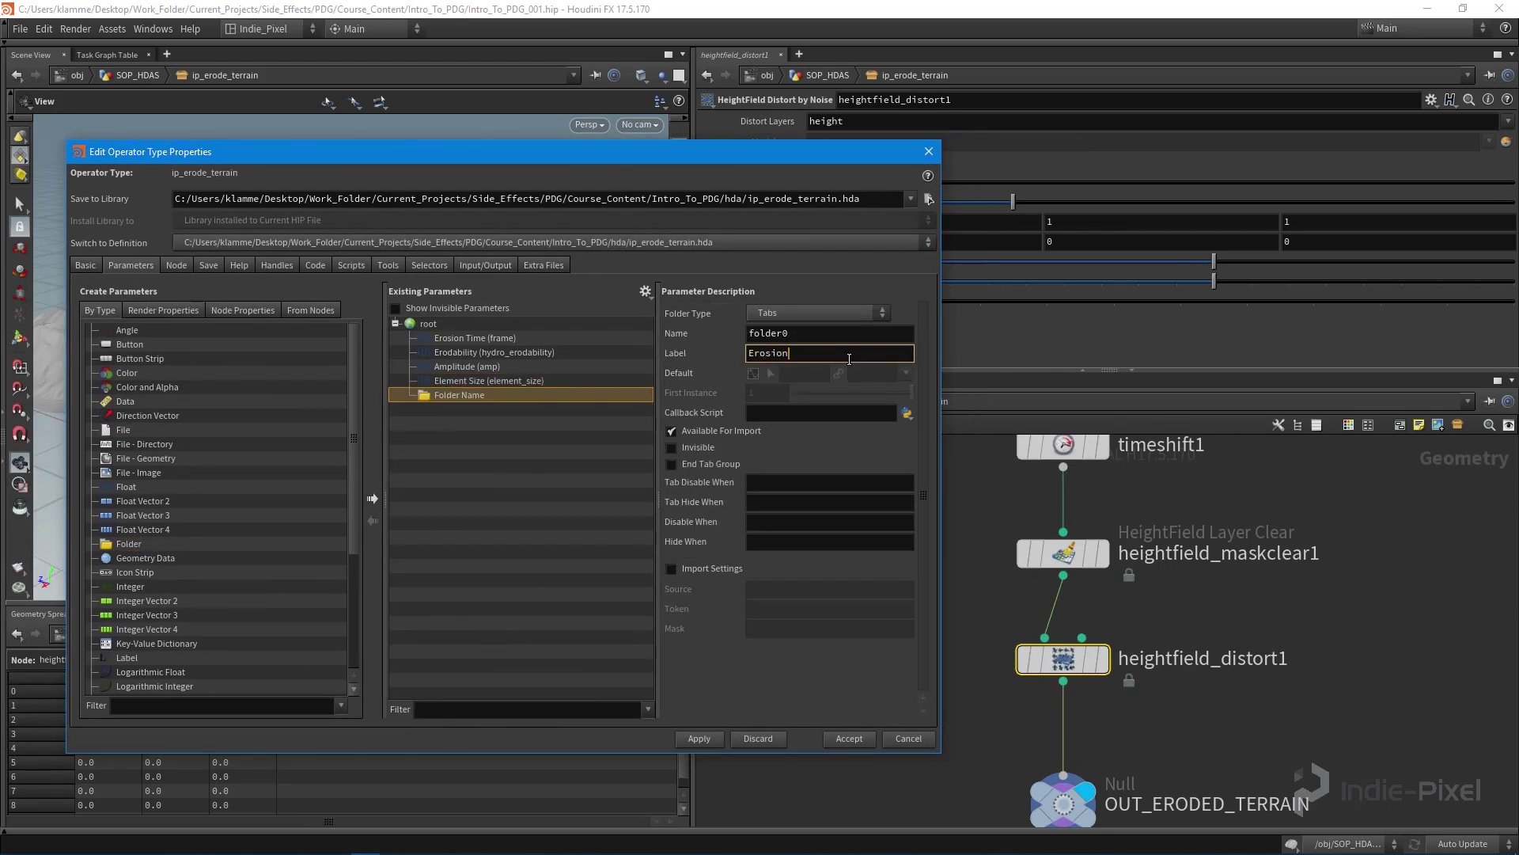
{"action": "key", "text": "Return"}
Nest the four exposed parameters inside the Erosion folder and set its folder type to Collapsible.
{"action": "left_click_drag", "start_coordinate": [458, 344], "coordinate": [452, 397]}
{"action": "left_click", "coordinate": [447, 335]}
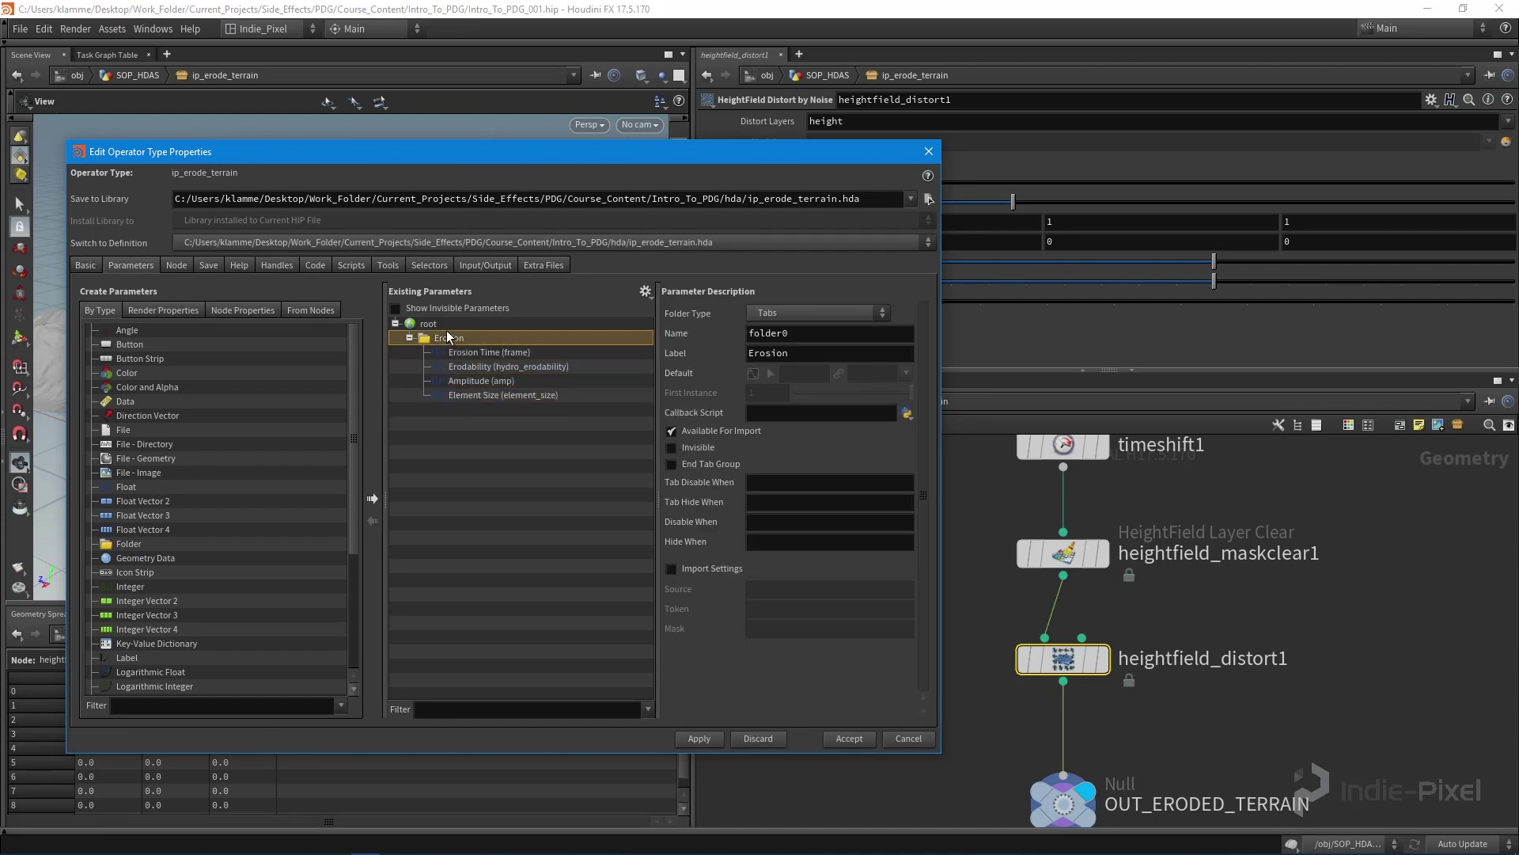
{"action": "left_click", "coordinate": [817, 317]}
{"action": "left_click", "coordinate": [808, 324]}
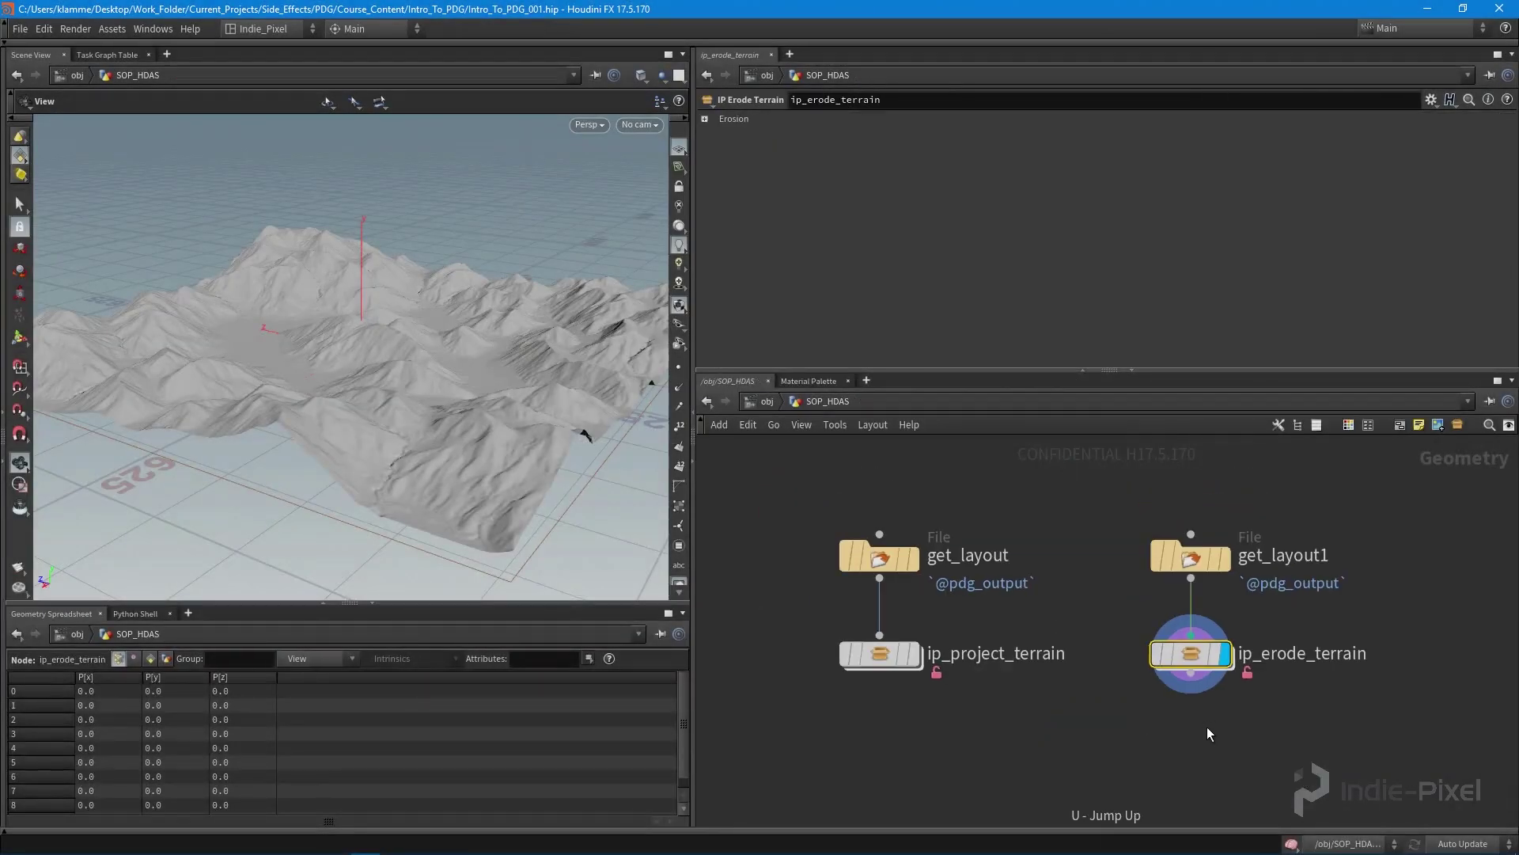
Add an HDA Processor node below project_heightfield in topnet1 of ip_level_creation_top, fed by project_heightfield's output.
{"action": "mouse_move", "coordinate": [1174, 652]}
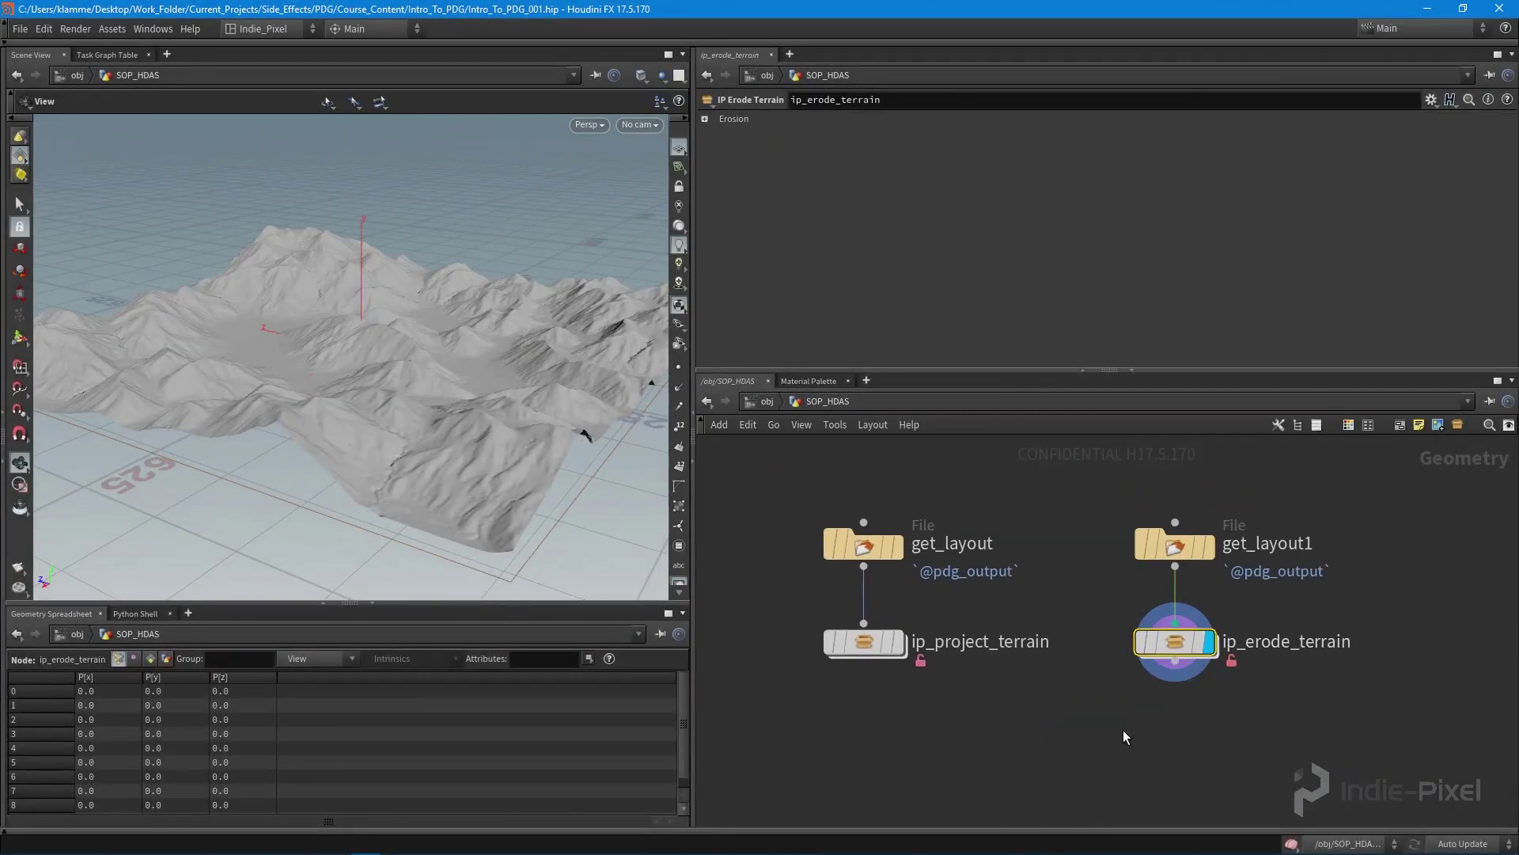
{"action": "key", "text": "u"}
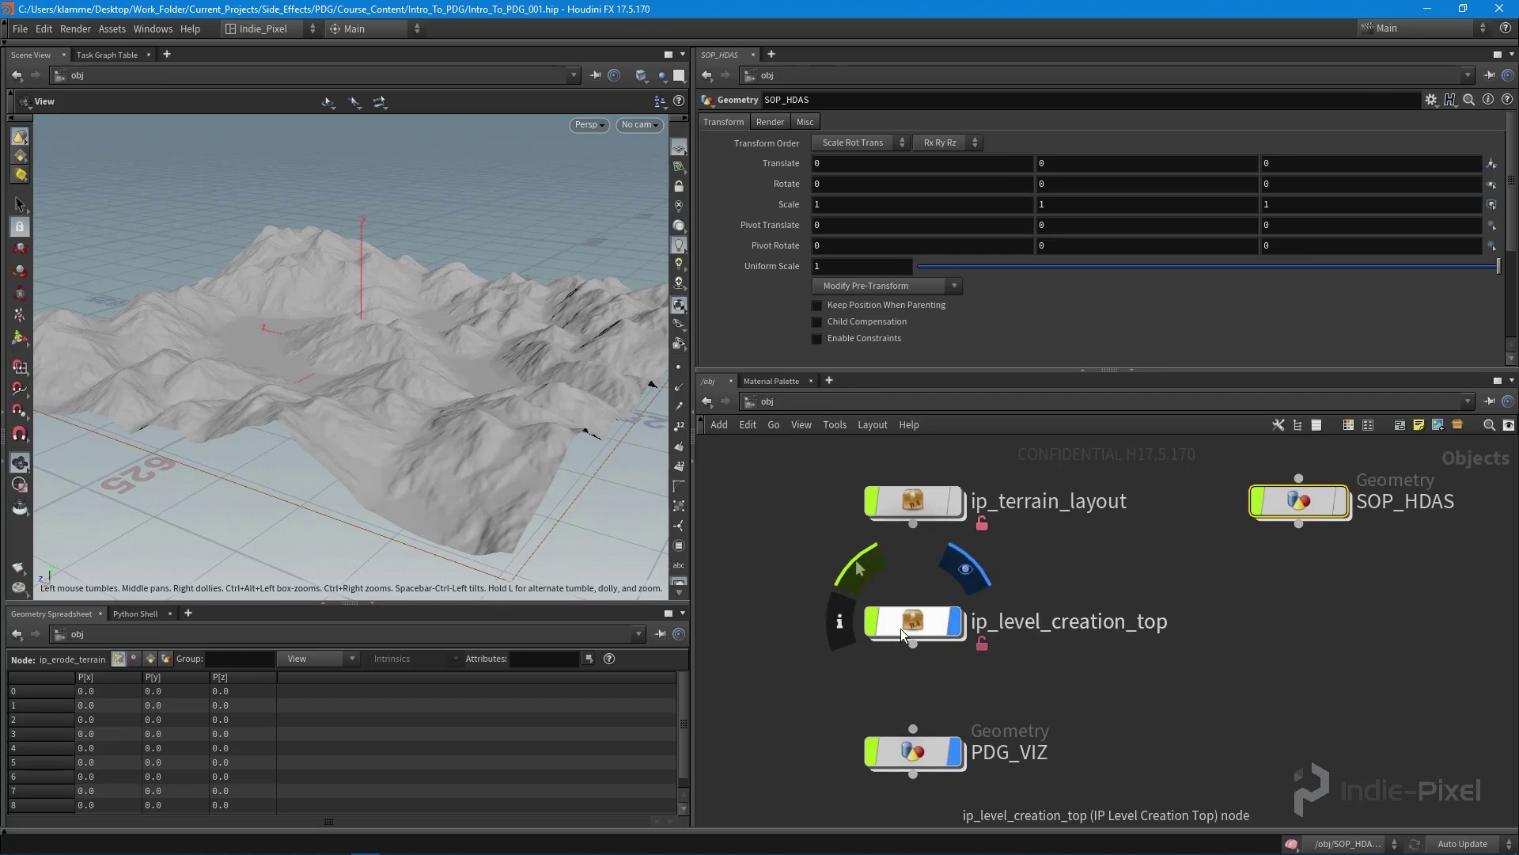
{"action": "double_click", "coordinate": [827, 650]}
{"action": "double_click", "coordinate": [1081, 603]}
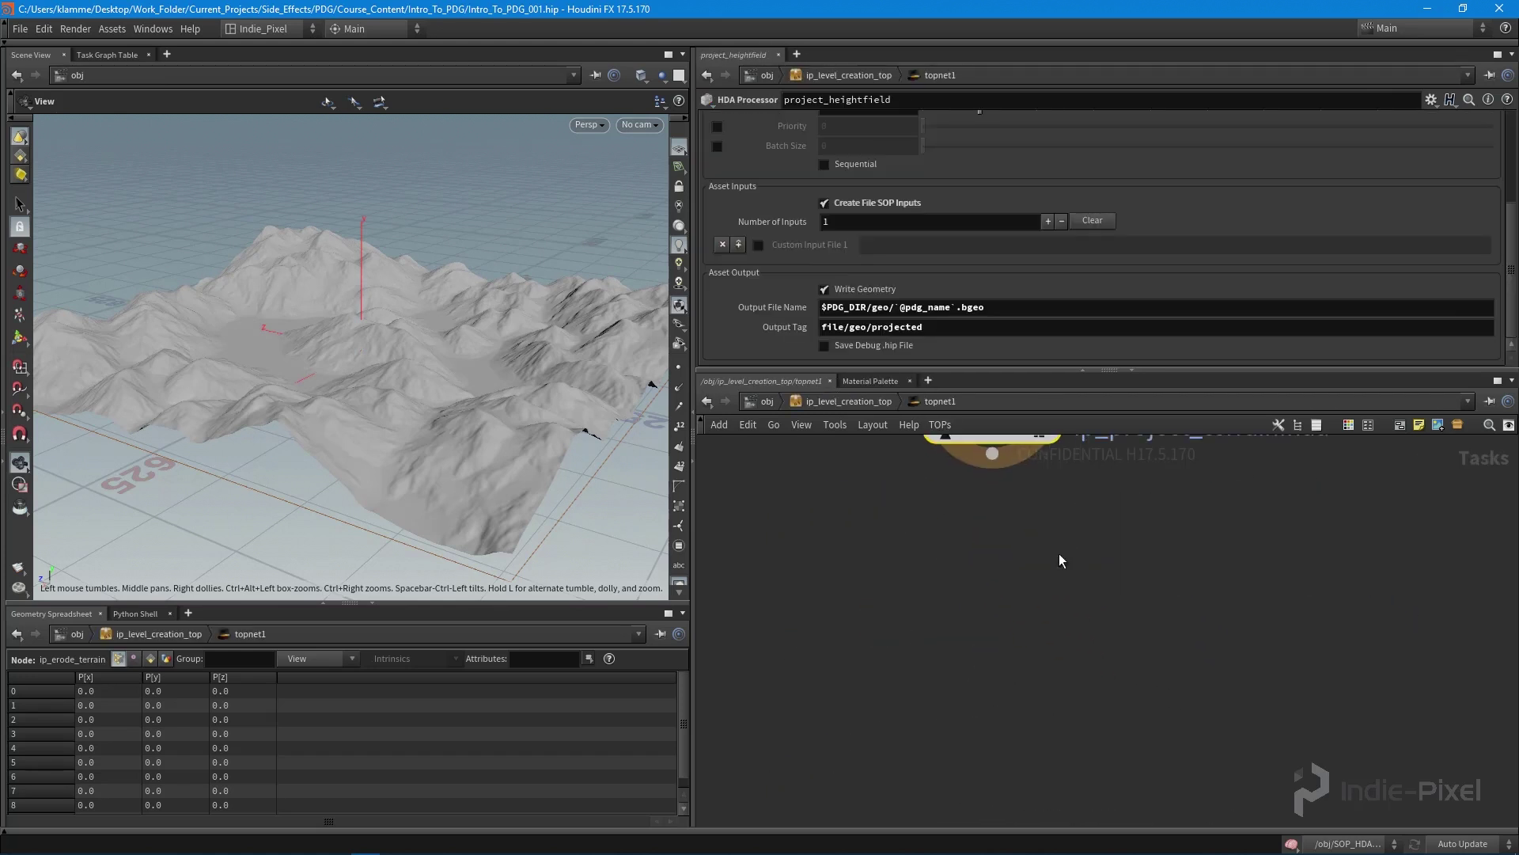
{"action": "key", "text": "Tab"}
{"action": "type", "text": "hd"}
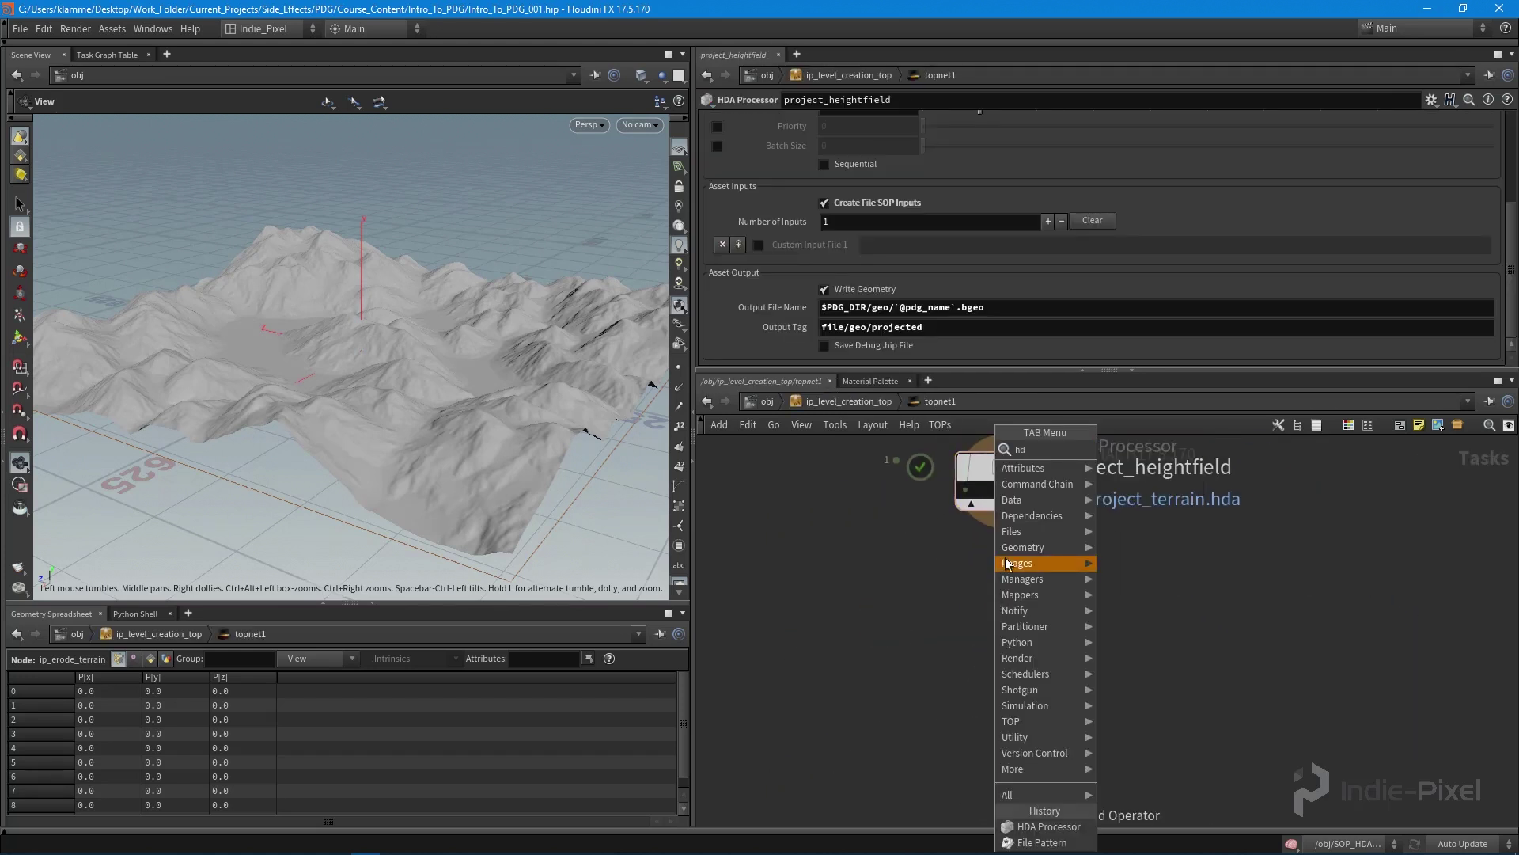
{"action": "type", "text": "a"}
{"action": "key", "text": "Return"}
{"action": "left_click", "coordinate": [995, 625]}
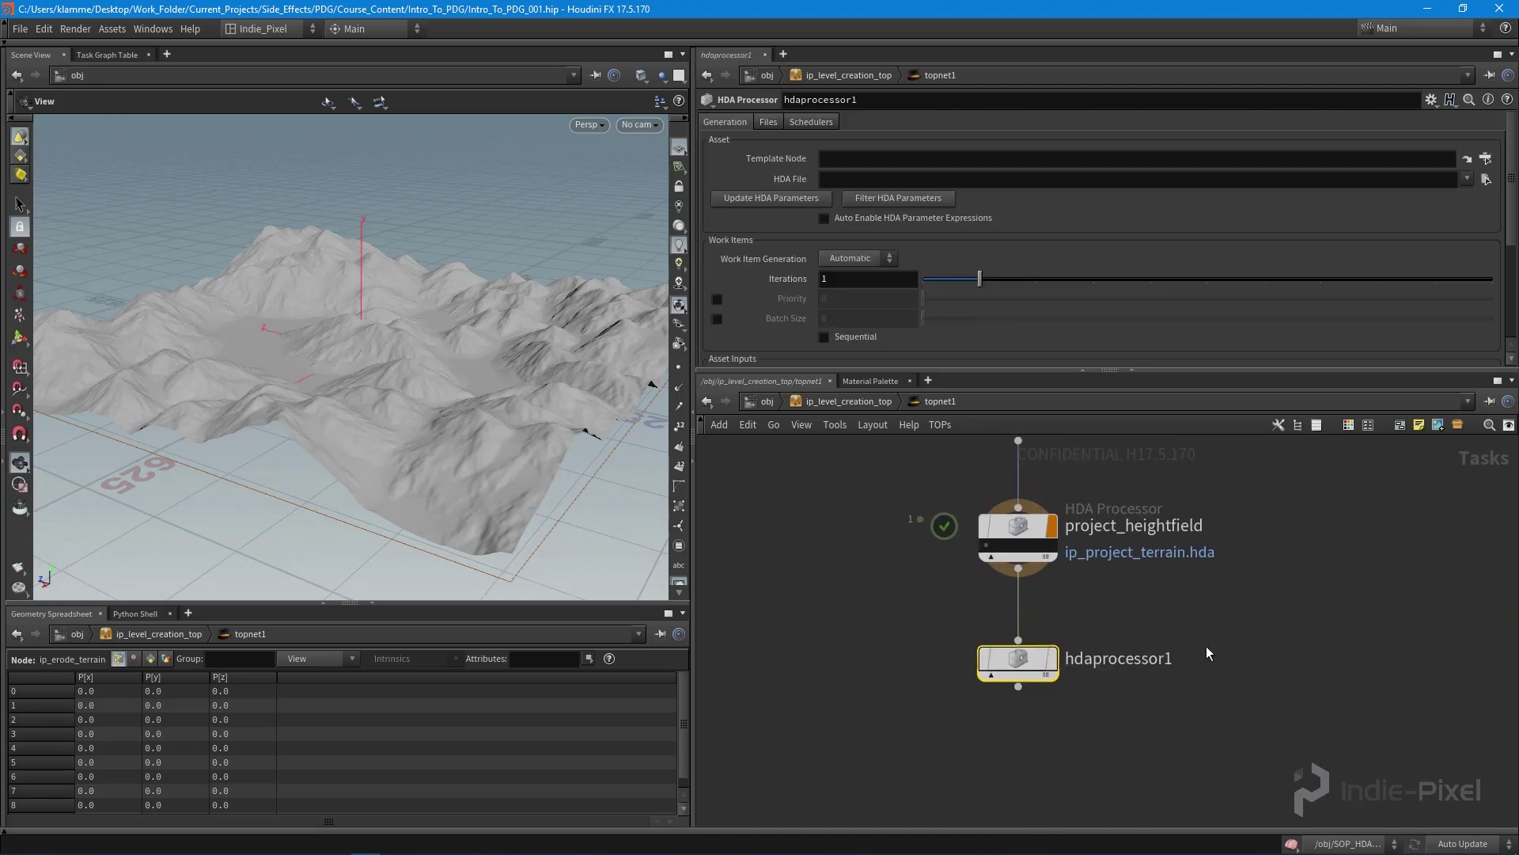
{"action": "middle_click_drag", "start_coordinate": [1209, 610], "coordinate": [1197, 683]}
{"action": "scroll", "coordinate": [1027, 287], "scroll_direction": "down", "scroll_amount": 3}
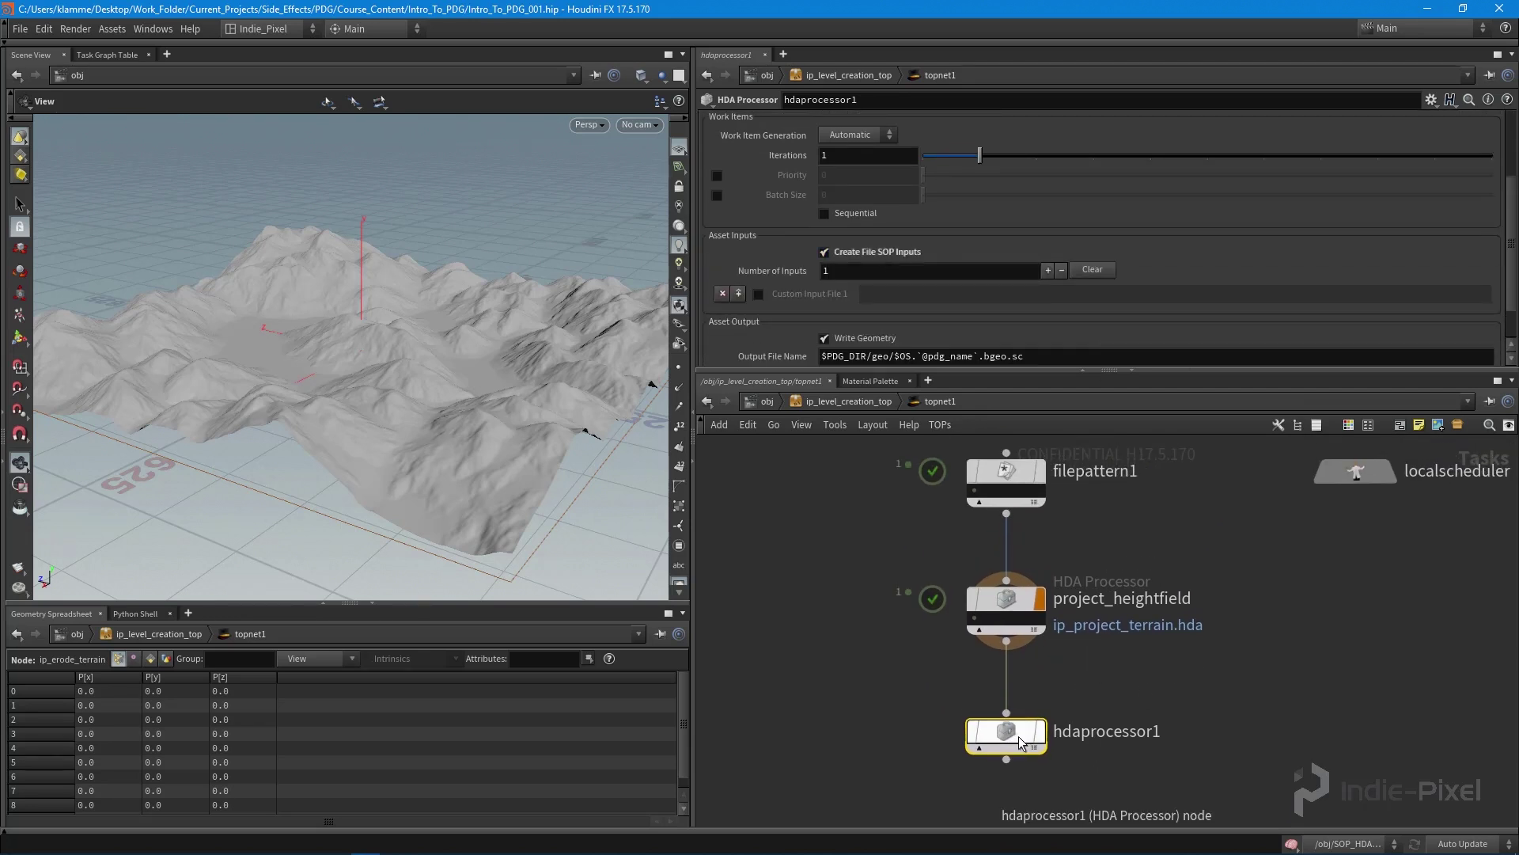
Return to SOP_HDAS, open the type properties of ip_erode_terrain and apply its basic settings.
{"action": "key", "text": "u"}
{"action": "key", "text": "u"}
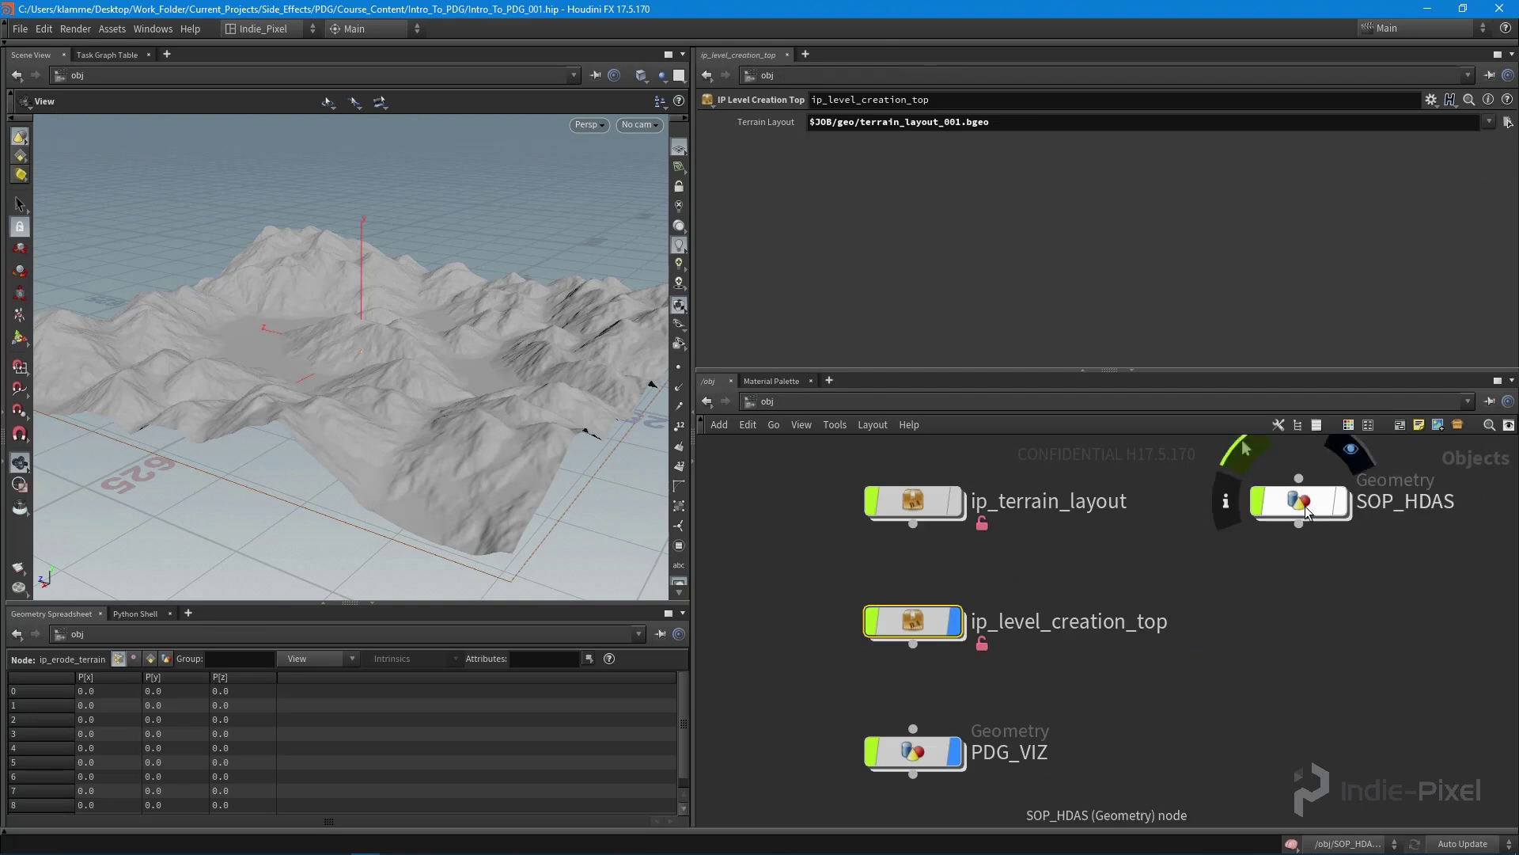
{"action": "double_click", "coordinate": [1290, 501]}
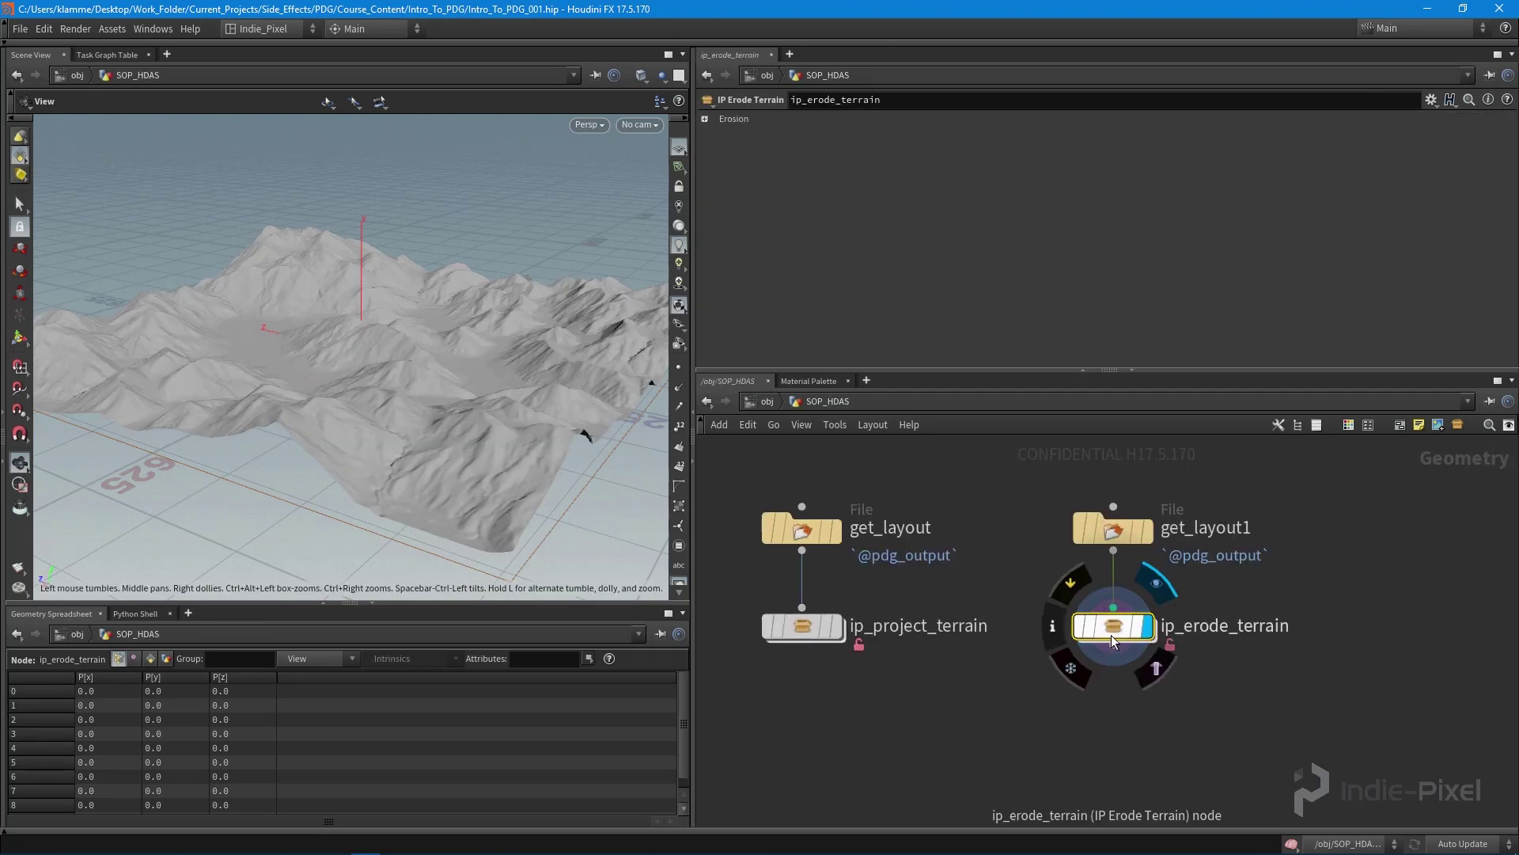
{"action": "right_click", "coordinate": [1111, 635]}
{"action": "left_click", "coordinate": [1160, 821]}
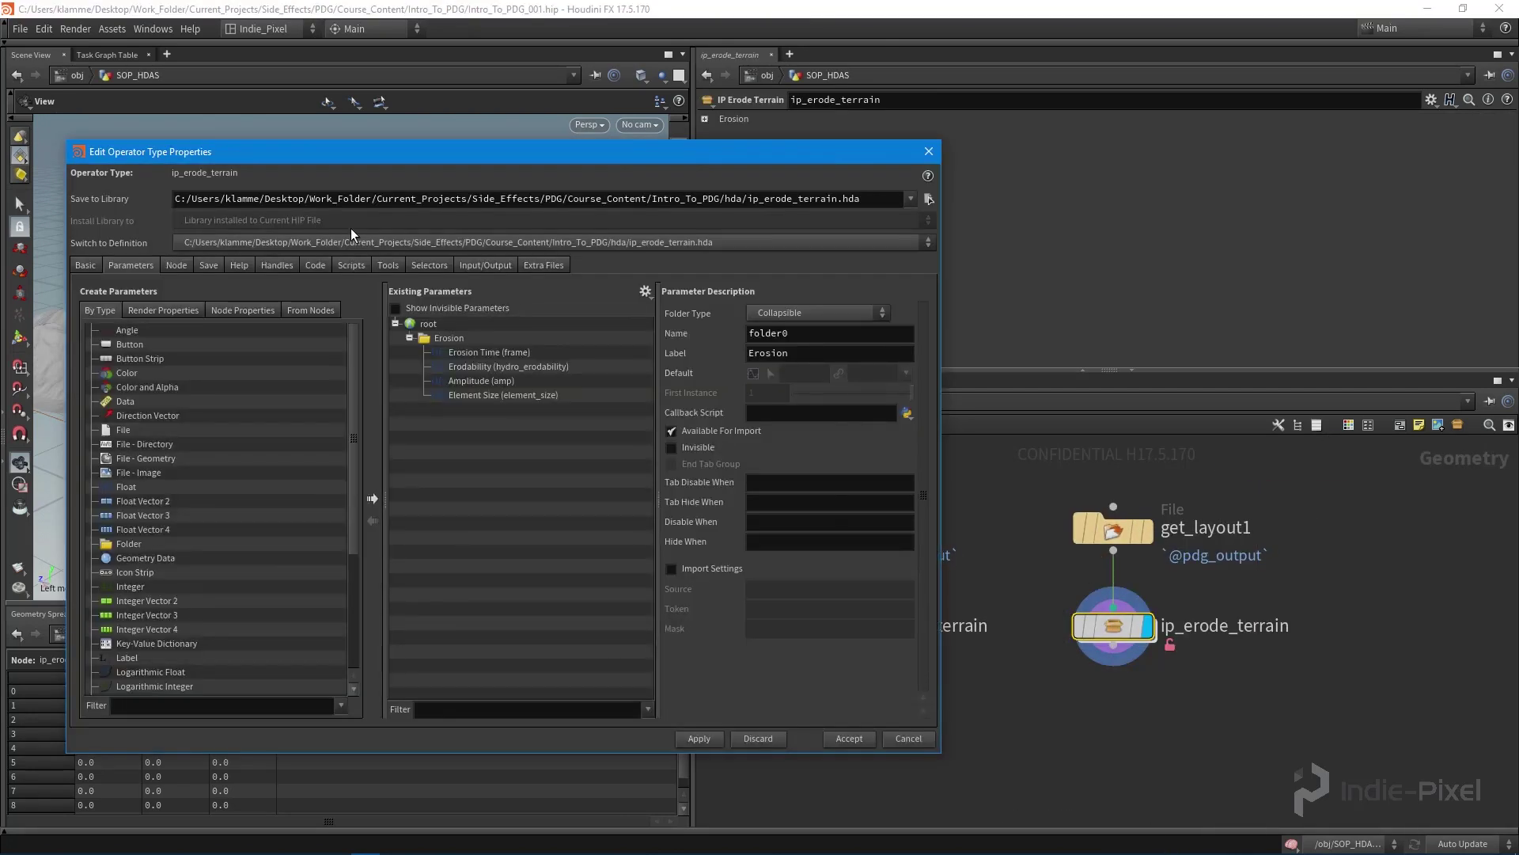
{"action": "left_click", "coordinate": [85, 266]}
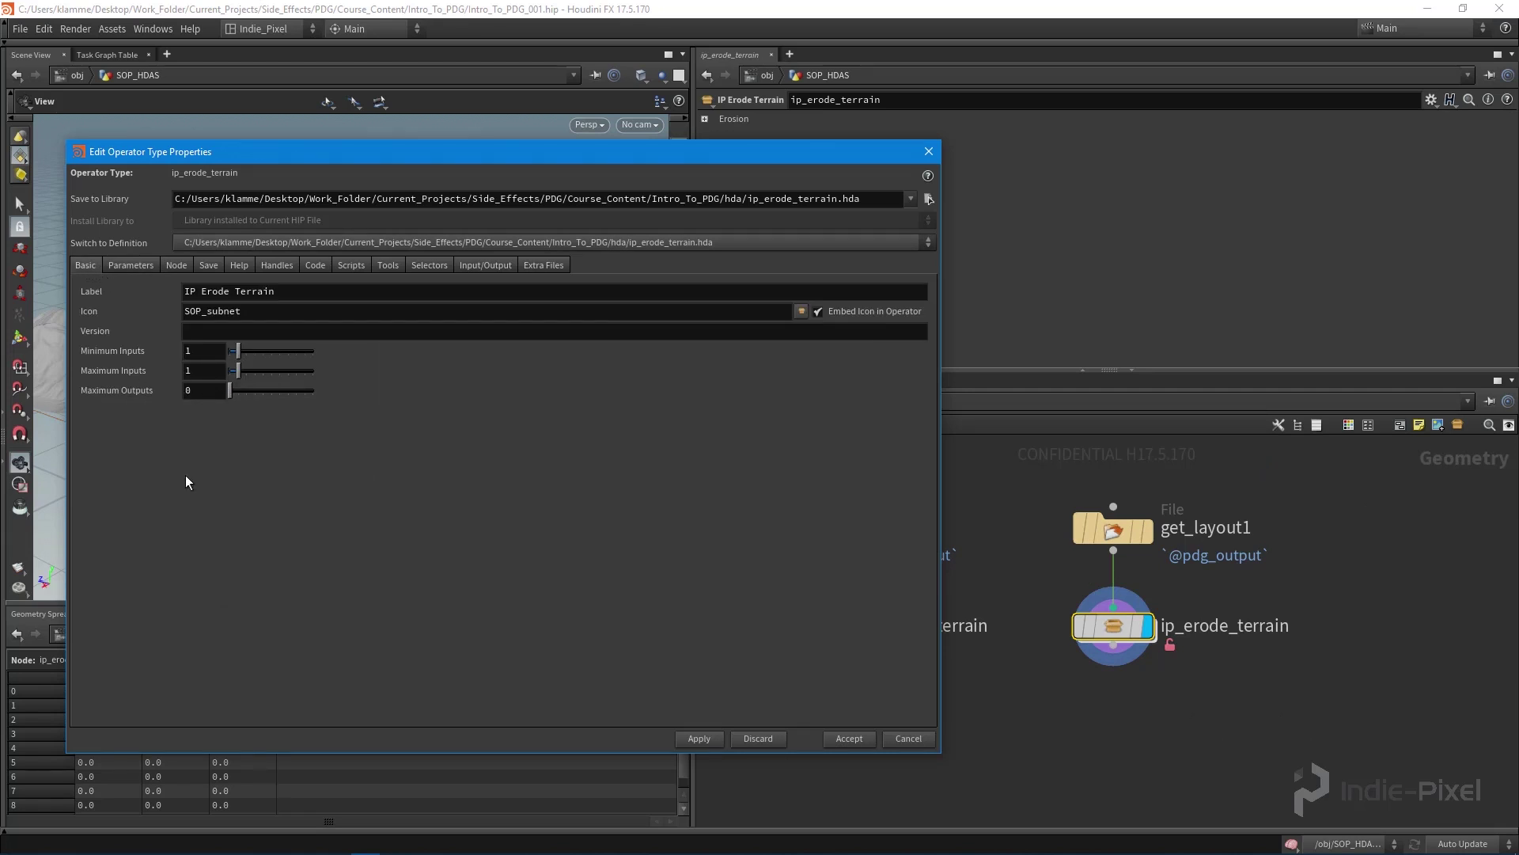
{"action": "left_click", "coordinate": [699, 741]}
Label the asset's first input Projected Terrain and accept the type properties.
{"action": "left_click", "coordinate": [485, 265]}
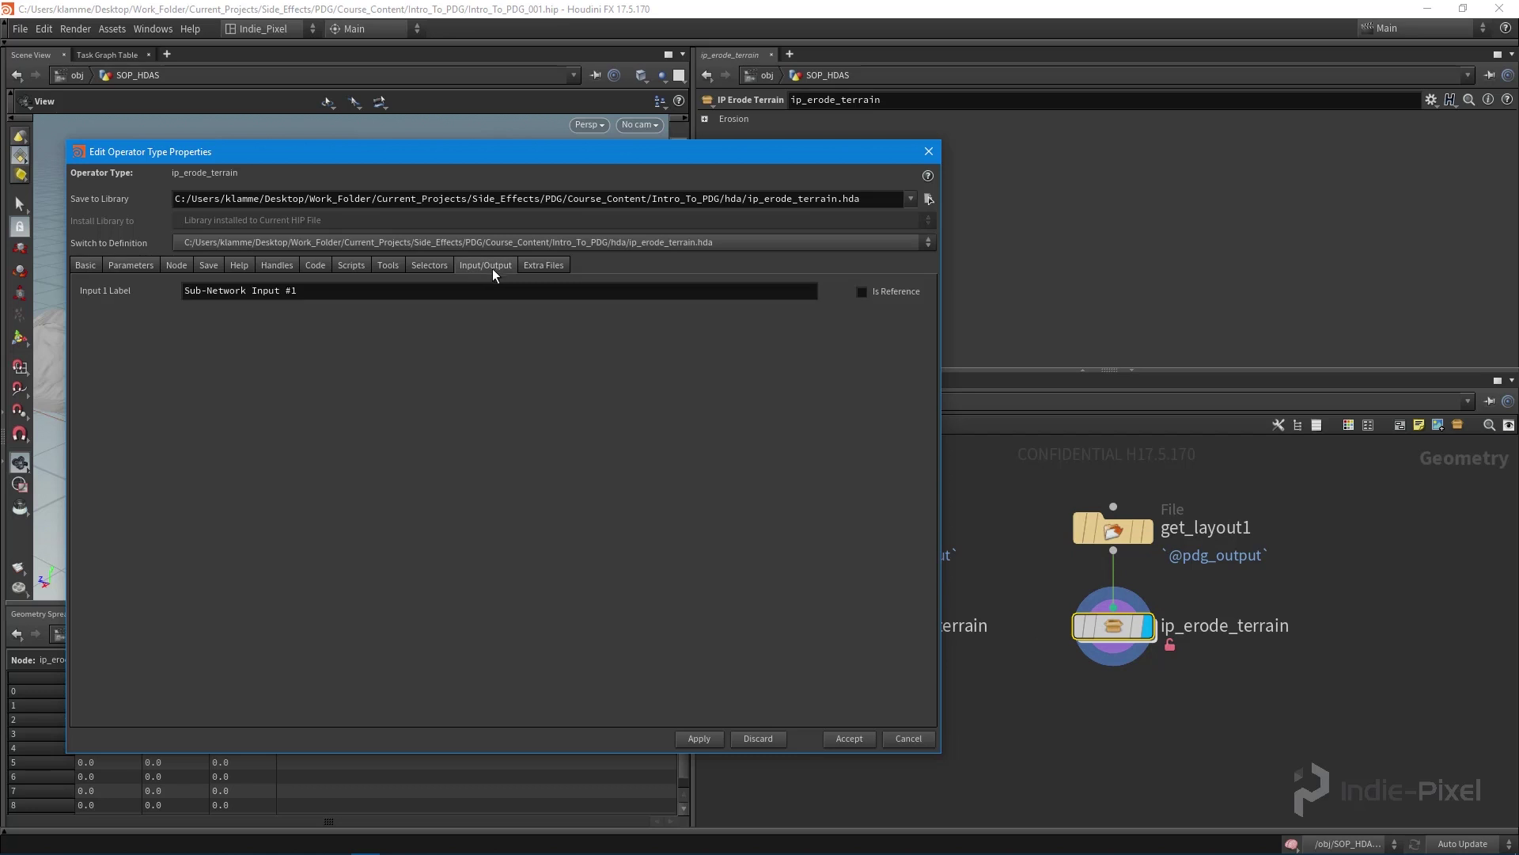
{"action": "triple_click", "coordinate": [341, 290]}
{"action": "key", "text": "BackSpace"}
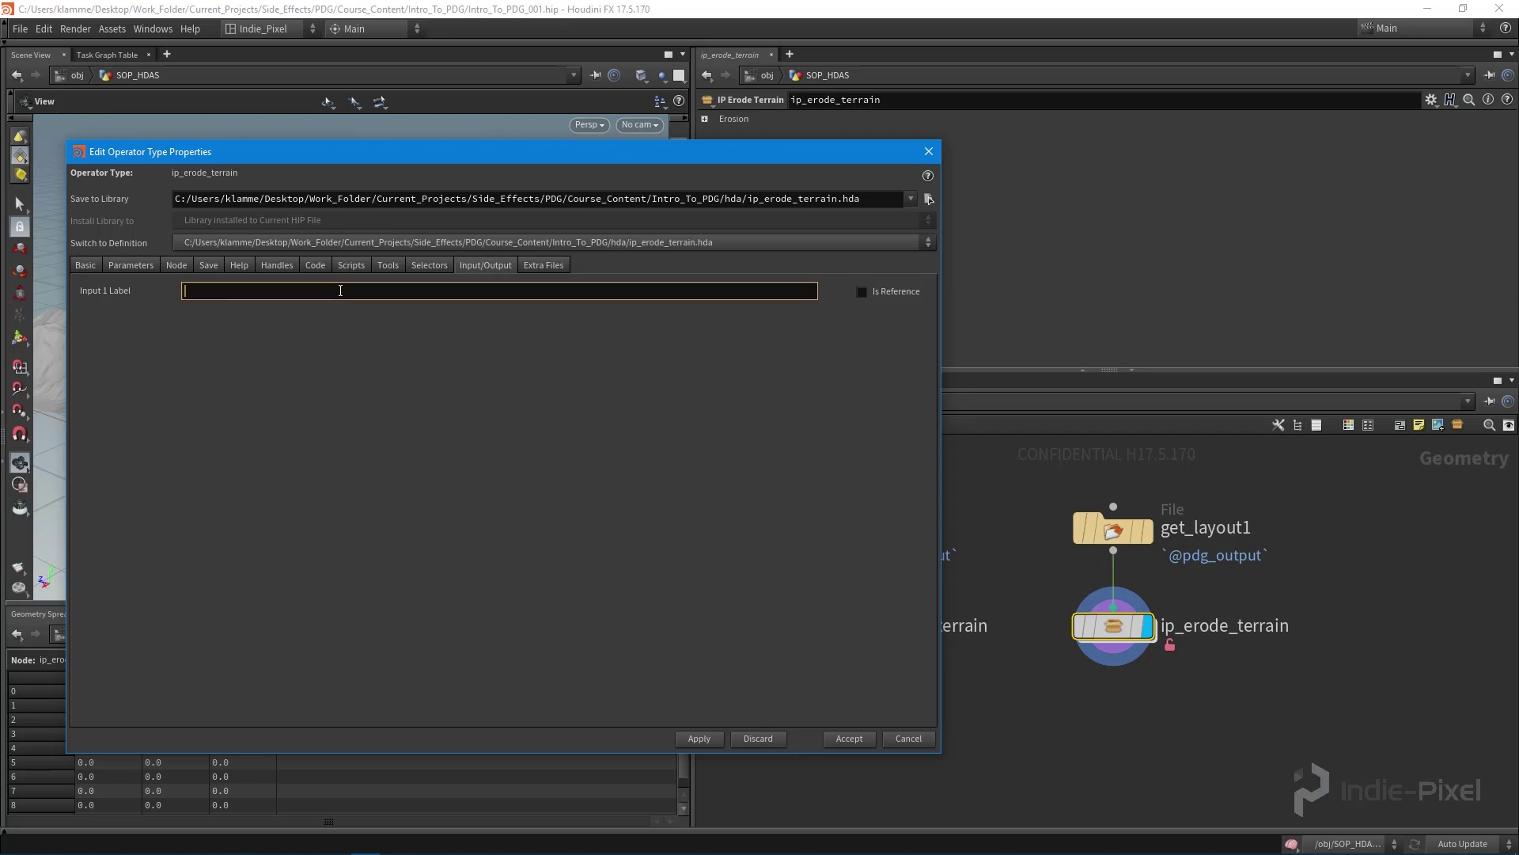
{"action": "type", "text": "Project Terrain"}
{"action": "key", "text": "Return"}
{"action": "type", "text": "ed"}
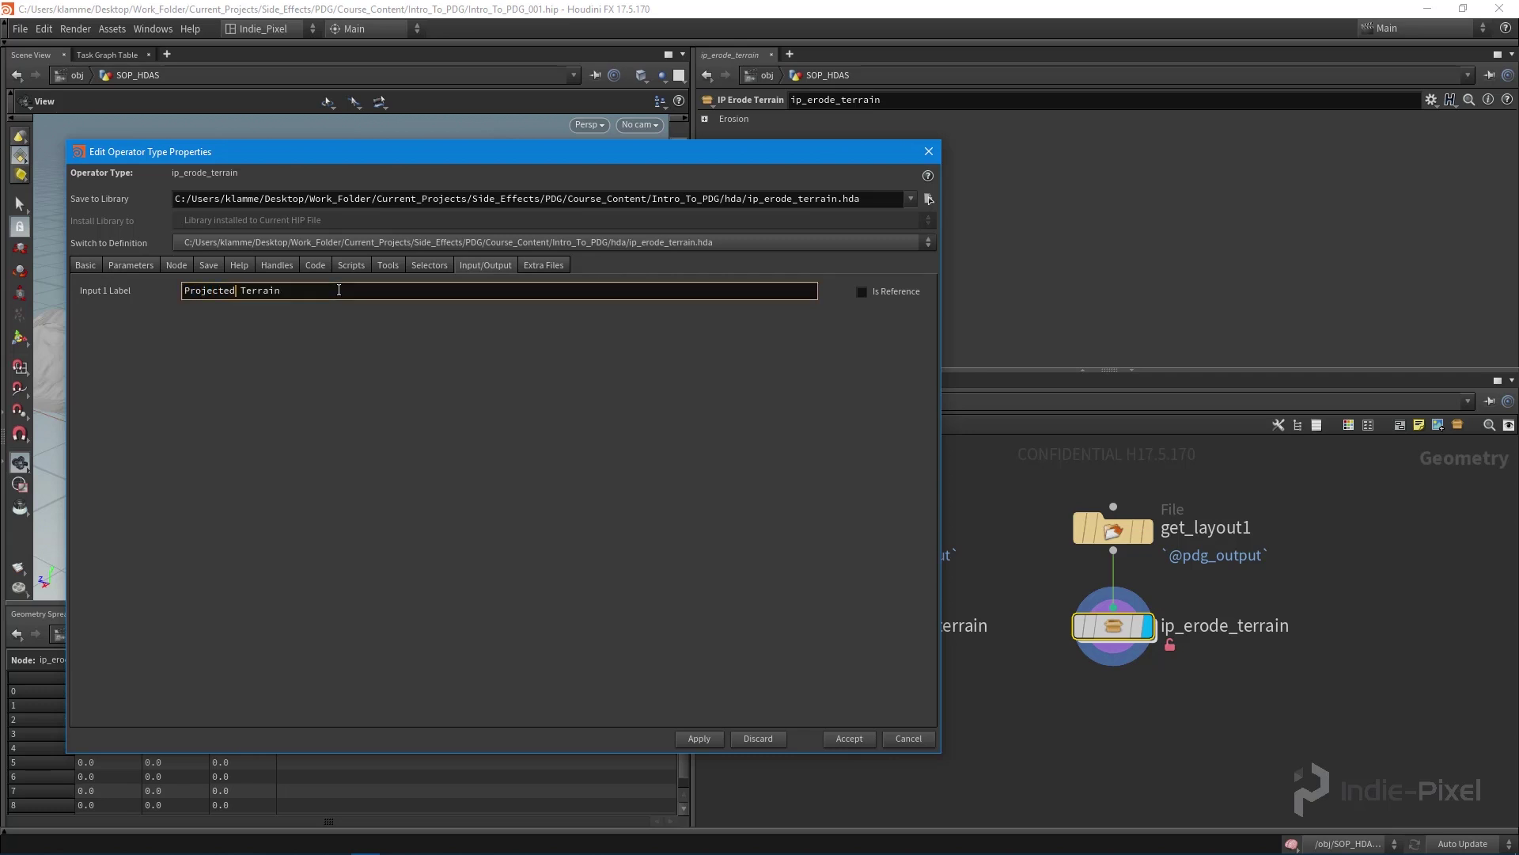
{"action": "key", "text": "Return"}
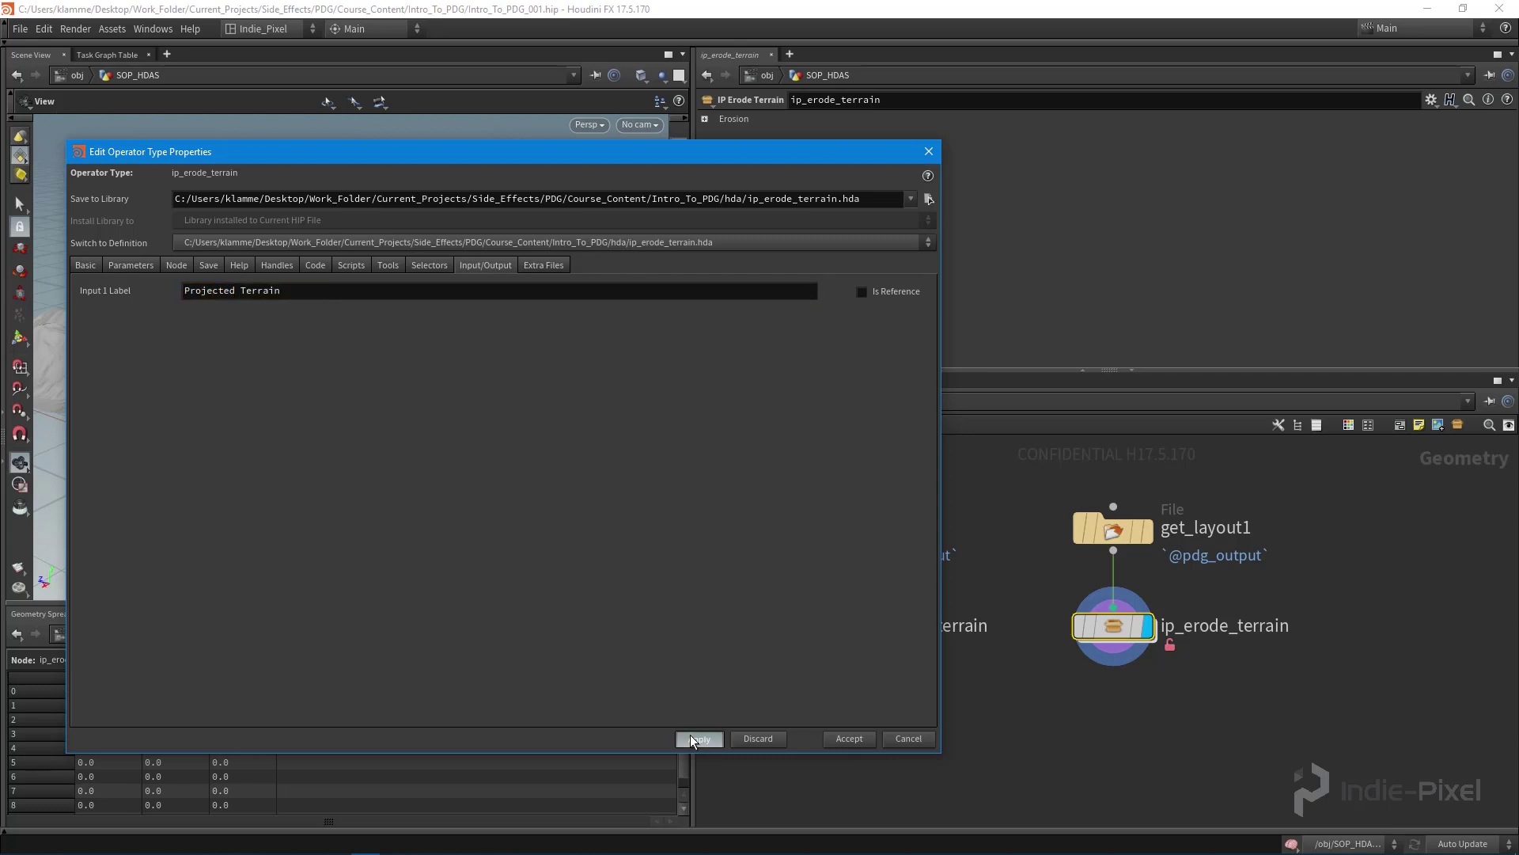
{"action": "left_click", "coordinate": [848, 738]}
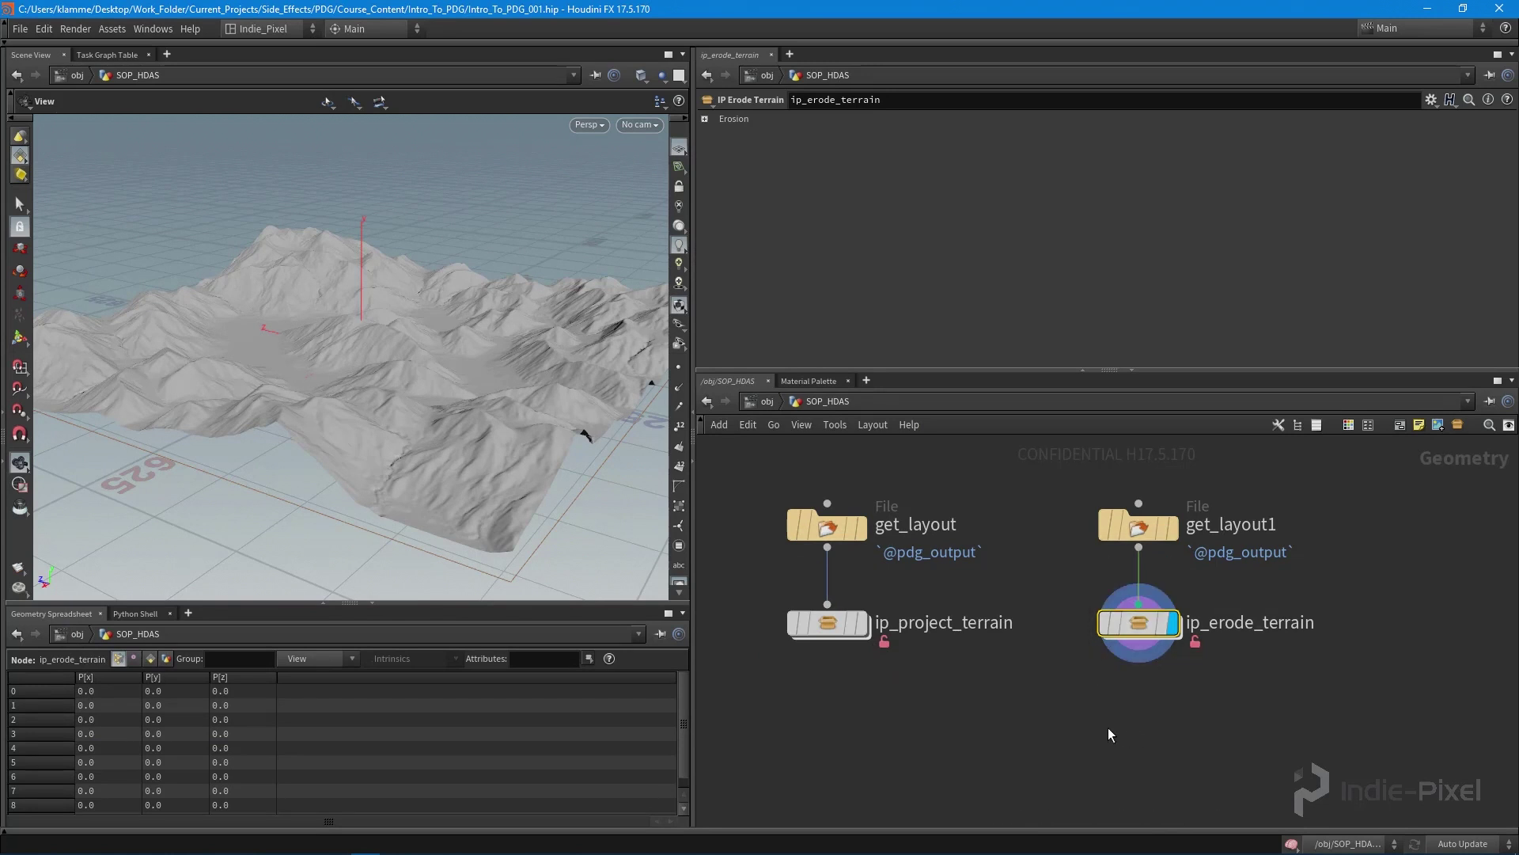
Return to topnet1 inside ip_level_creation_top and set the new HDA Processor's HDA file to $JOB/hda/ip_erode_terrain.hda.
{"action": "key", "text": "u"}
{"action": "double_click", "coordinate": [914, 622]}
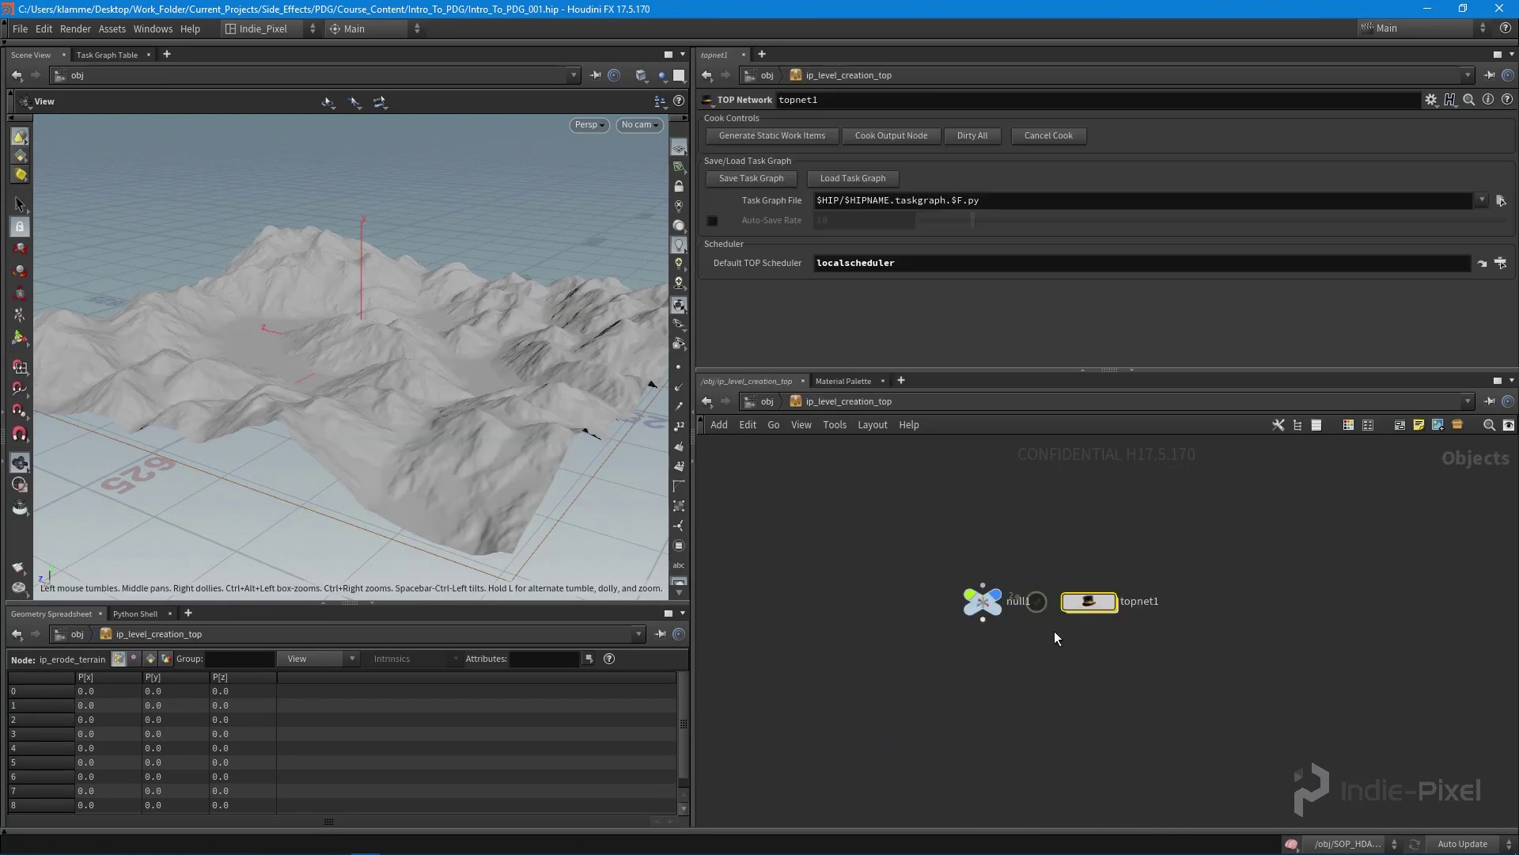
{"action": "double_click", "coordinate": [1090, 603]}
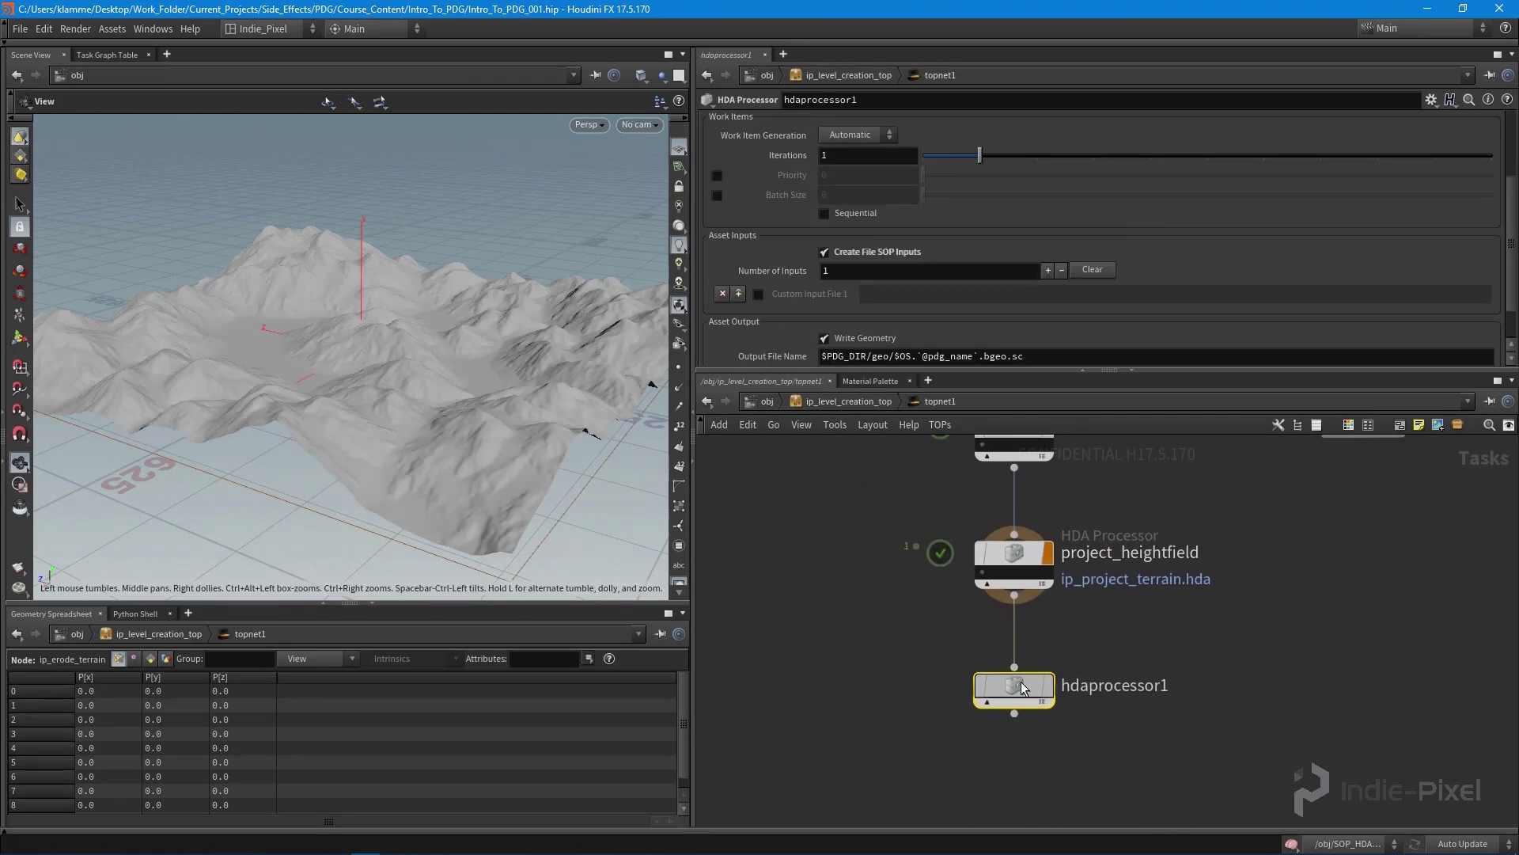
{"action": "scroll", "coordinate": [1197, 254], "scroll_direction": "up", "scroll_amount": 3}
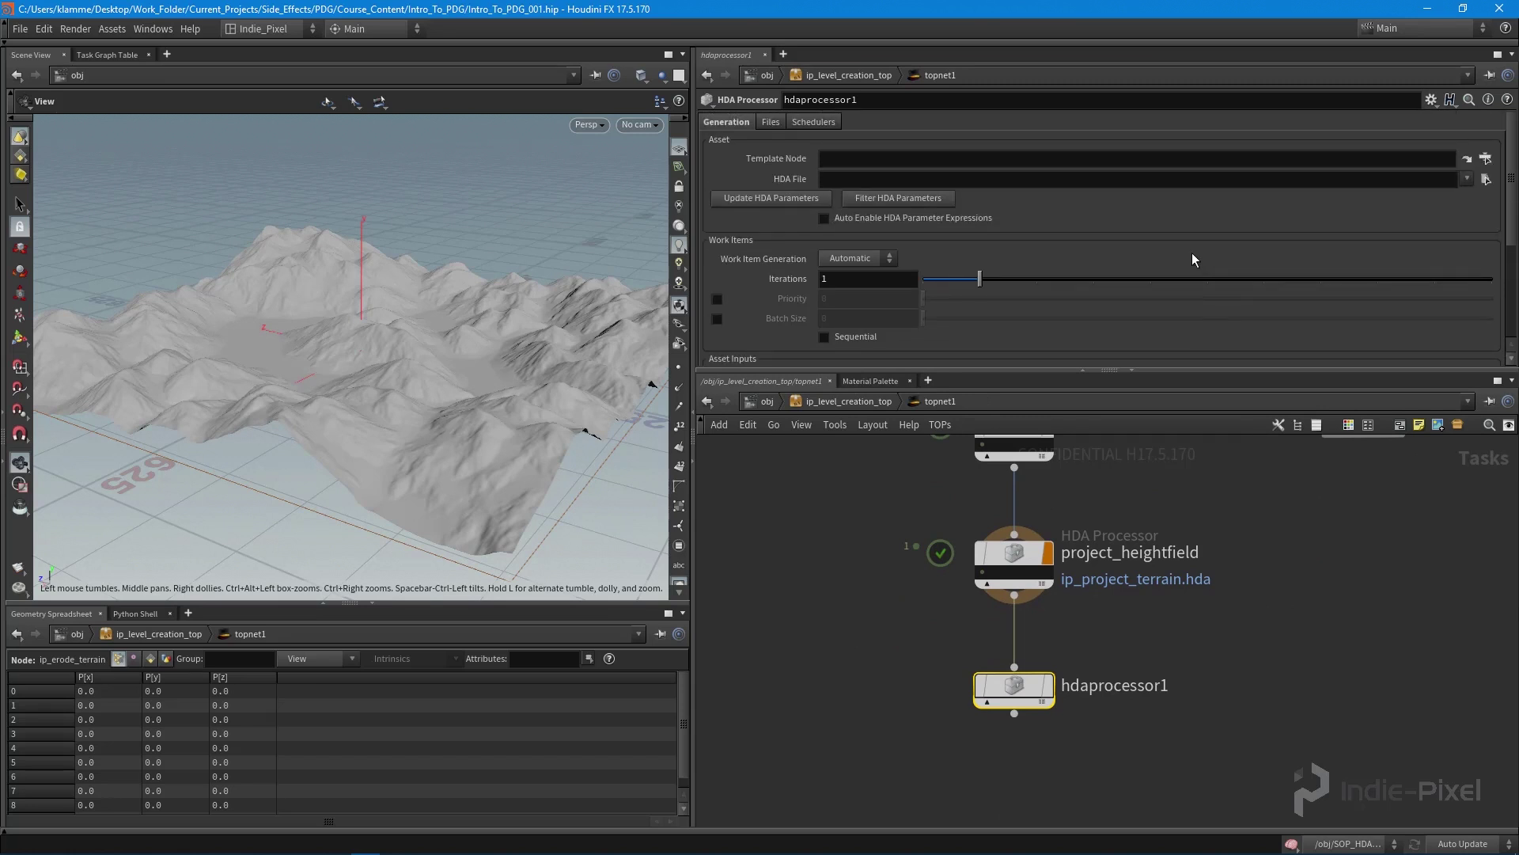
{"action": "left_click", "coordinate": [1487, 178]}
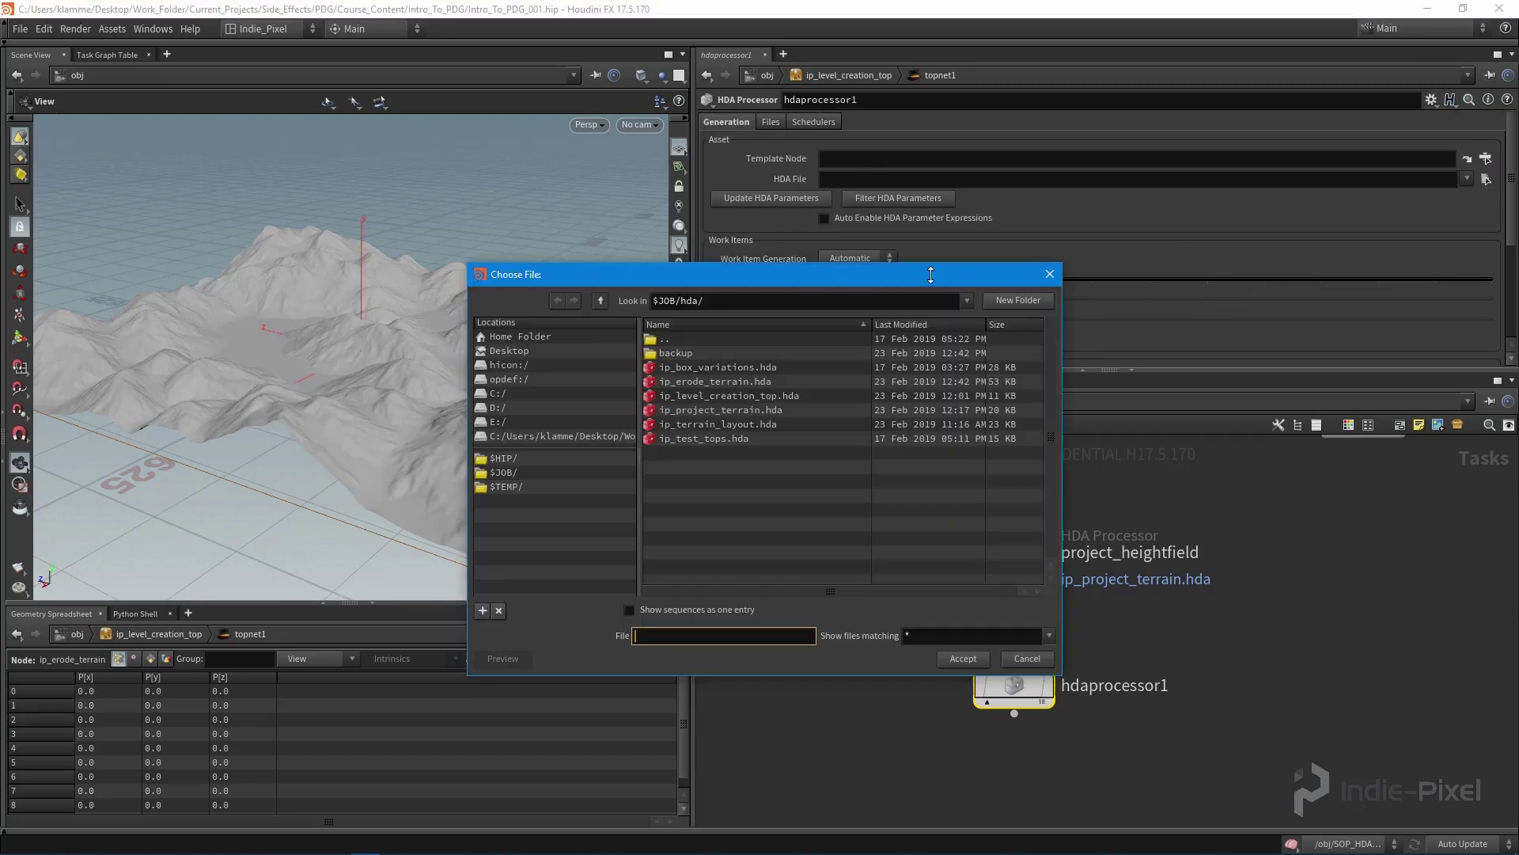
{"action": "left_click", "coordinate": [513, 473]}
{"action": "double_click", "coordinate": [678, 383]}
{"action": "left_click", "coordinate": [703, 384]}
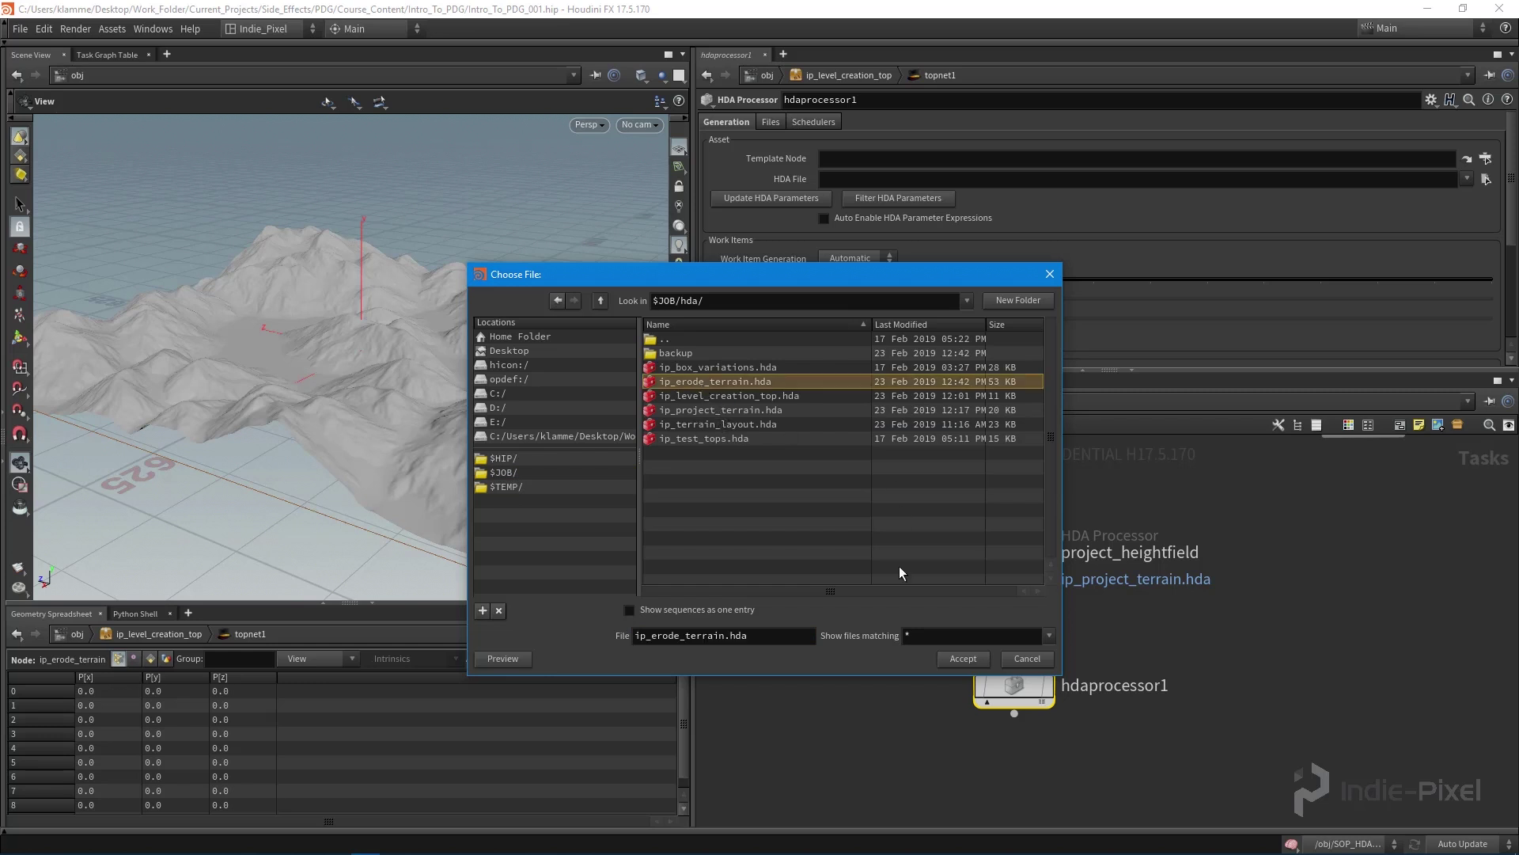
{"action": "left_click", "coordinate": [962, 659]}
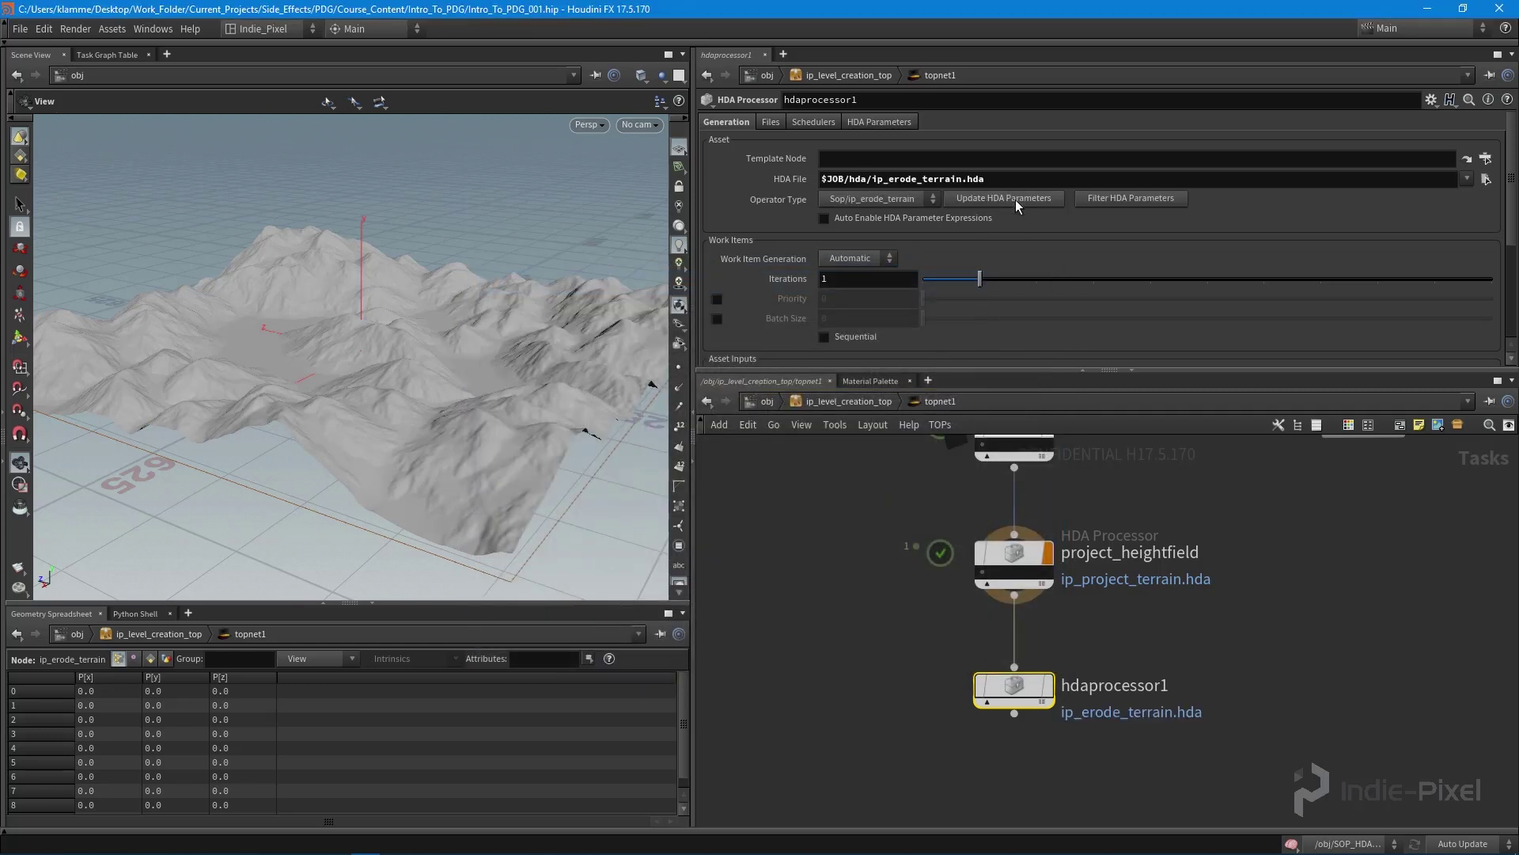
Review the Erosion parameters that the HDA Processor picked up from ip_erode_terrain.hda.
{"action": "left_click", "coordinate": [886, 122]}
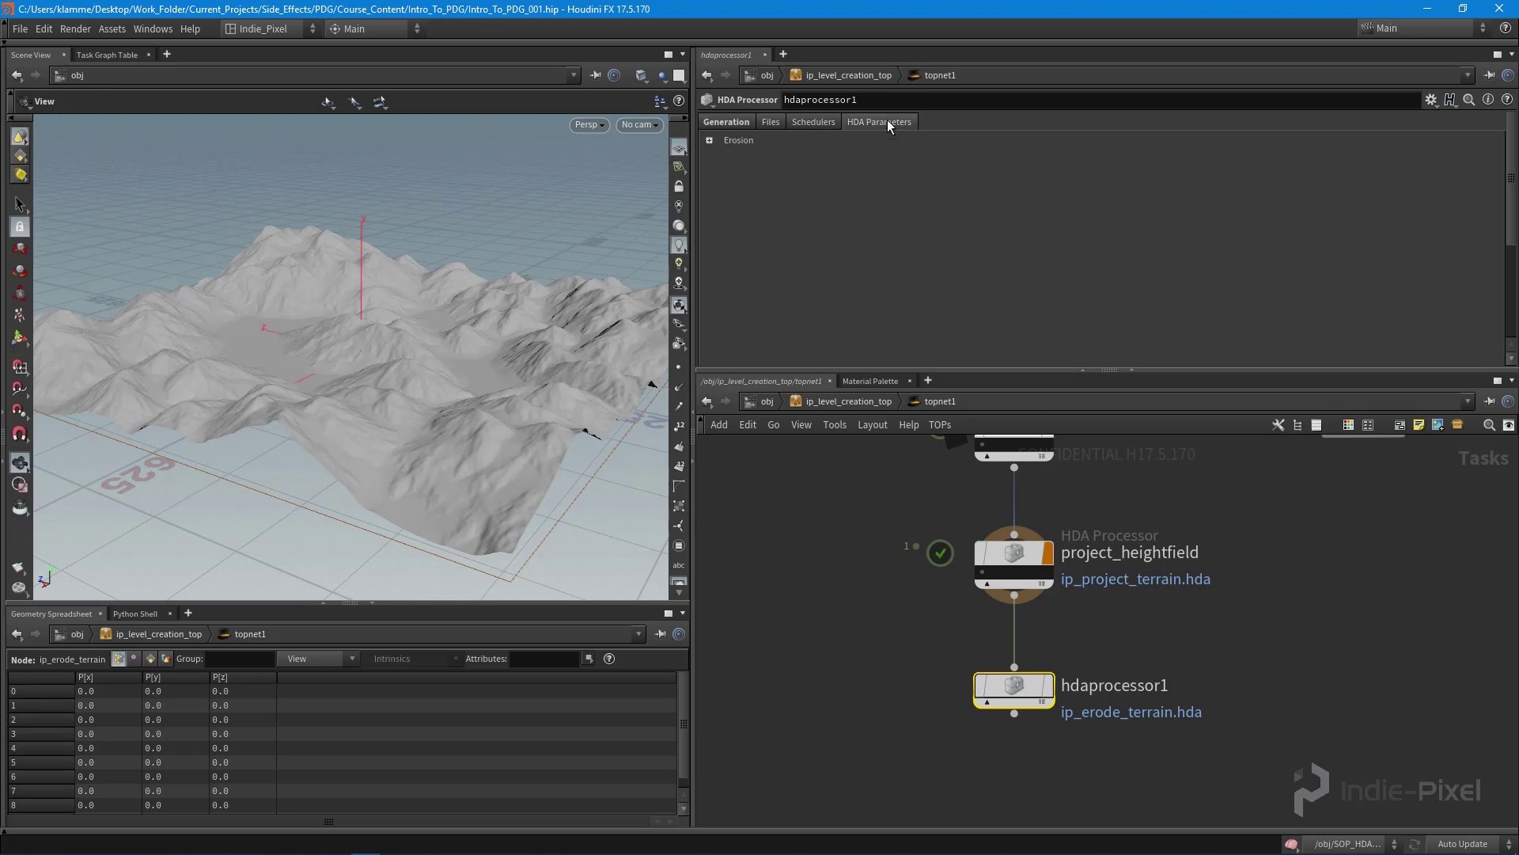
{"action": "left_click", "coordinate": [711, 140]}
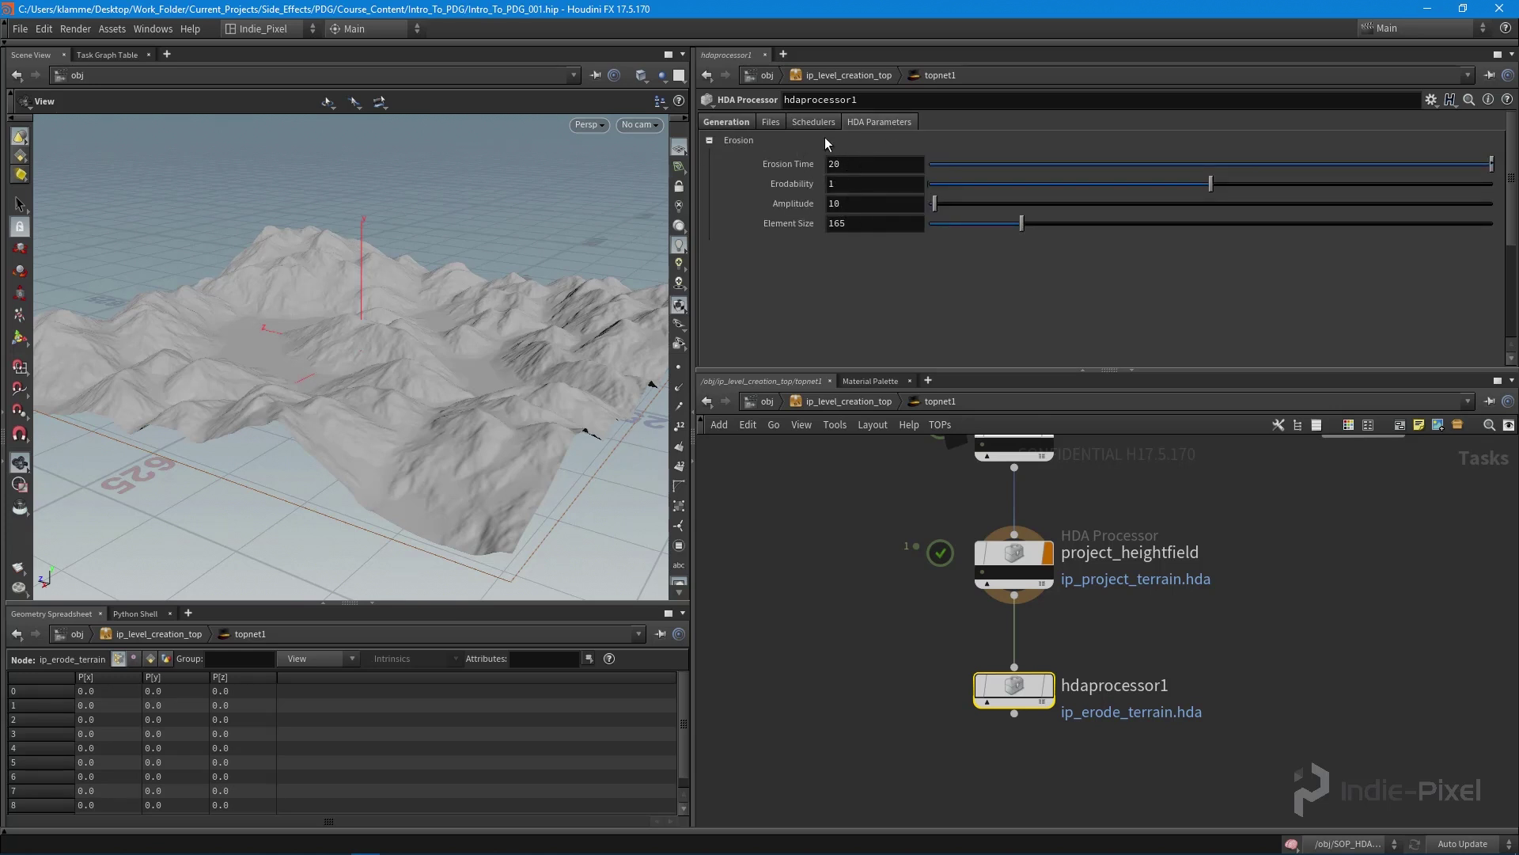
{"action": "left_click", "coordinate": [729, 128]}
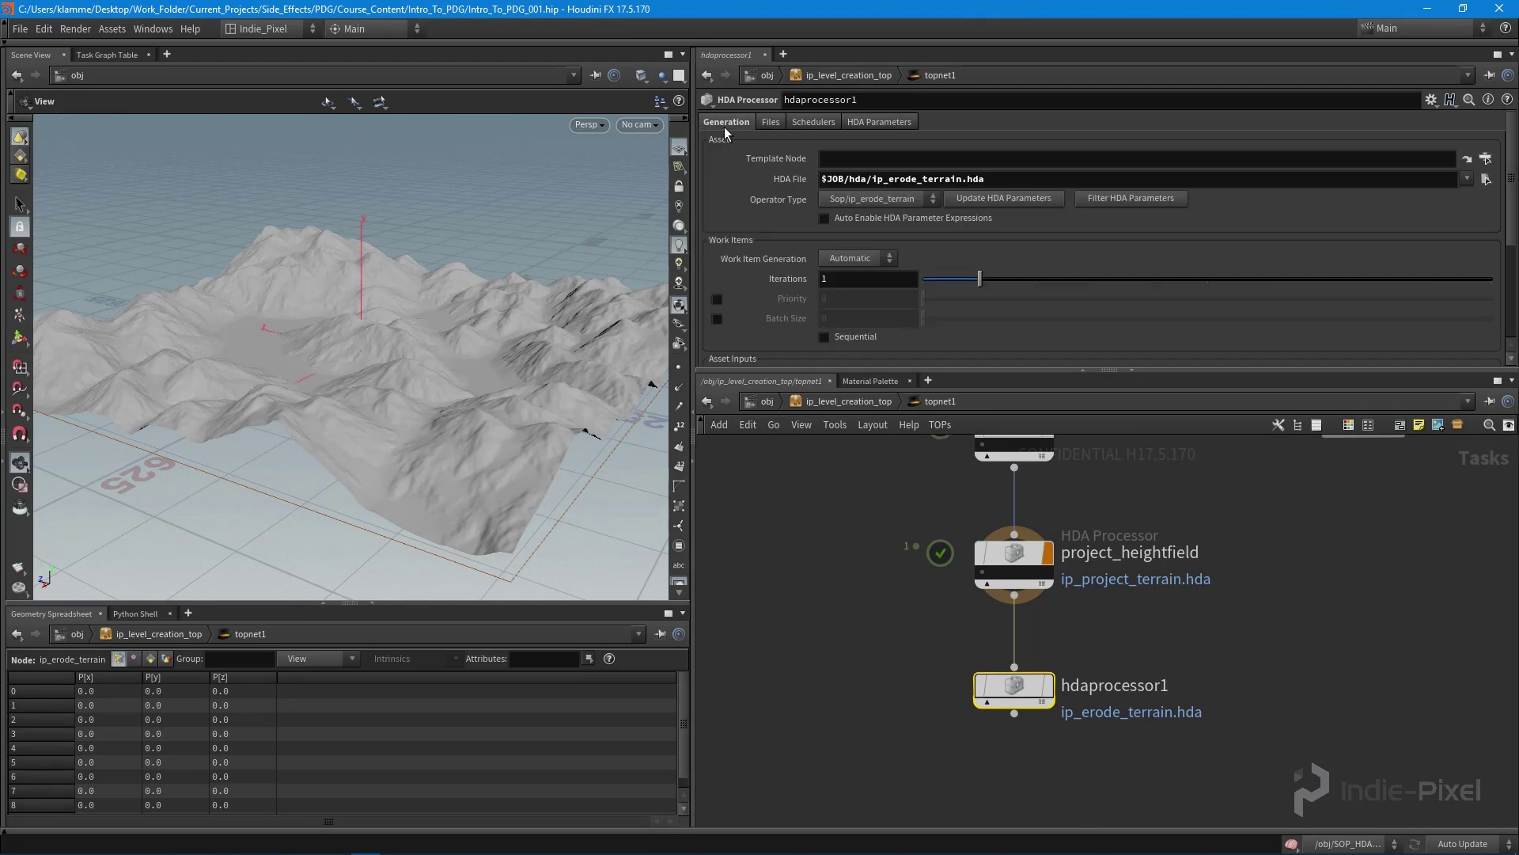
Rename the HDA Processor node below project_heightfield as erode_terrain.
{"action": "scroll", "coordinate": [779, 227], "scroll_direction": "down", "scroll_amount": 5}
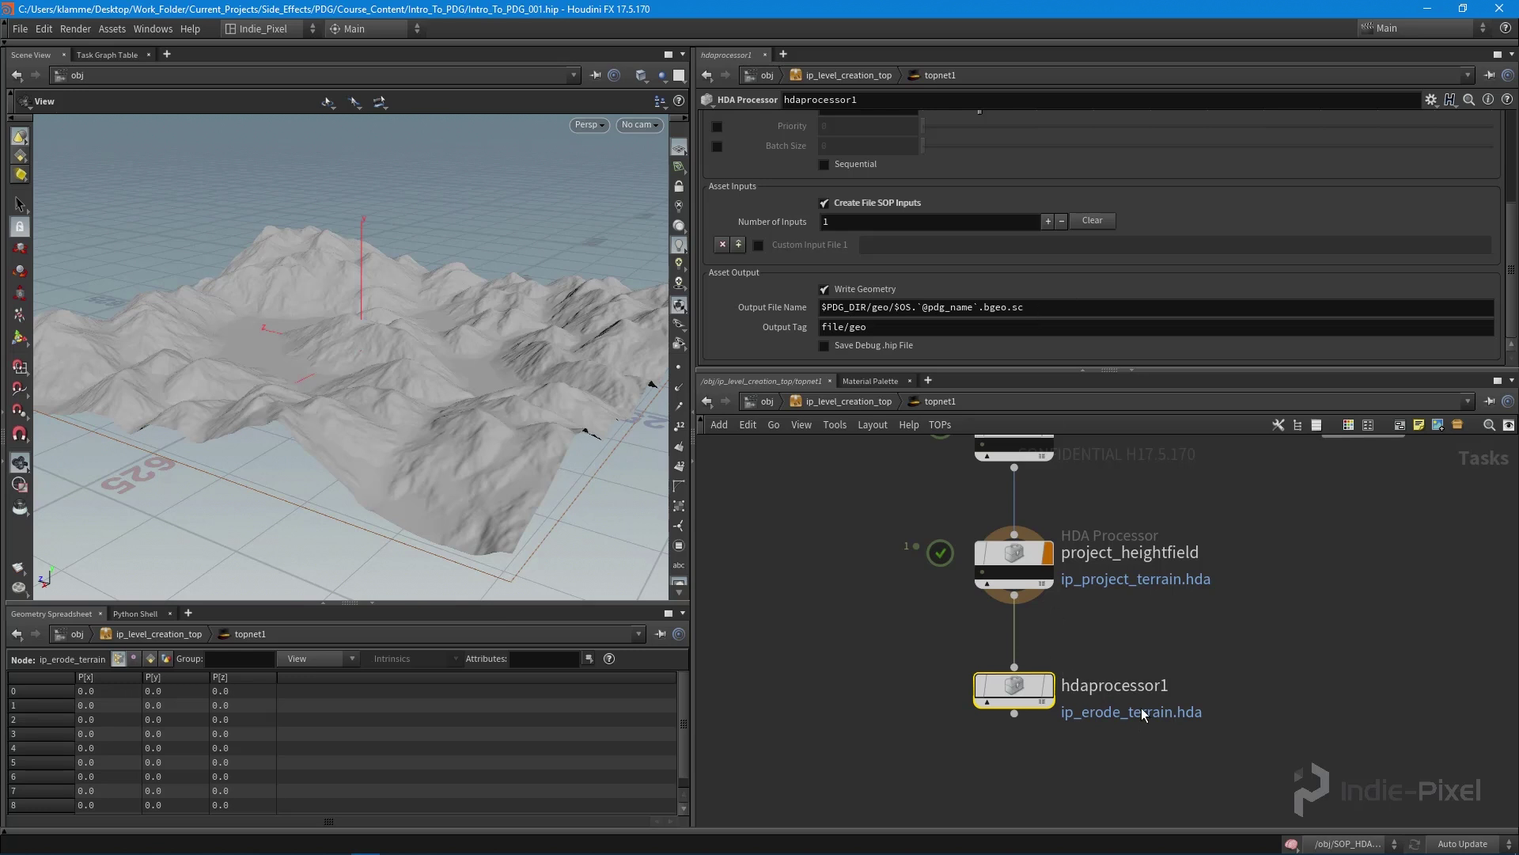
{"action": "double_click", "coordinate": [1118, 685]}
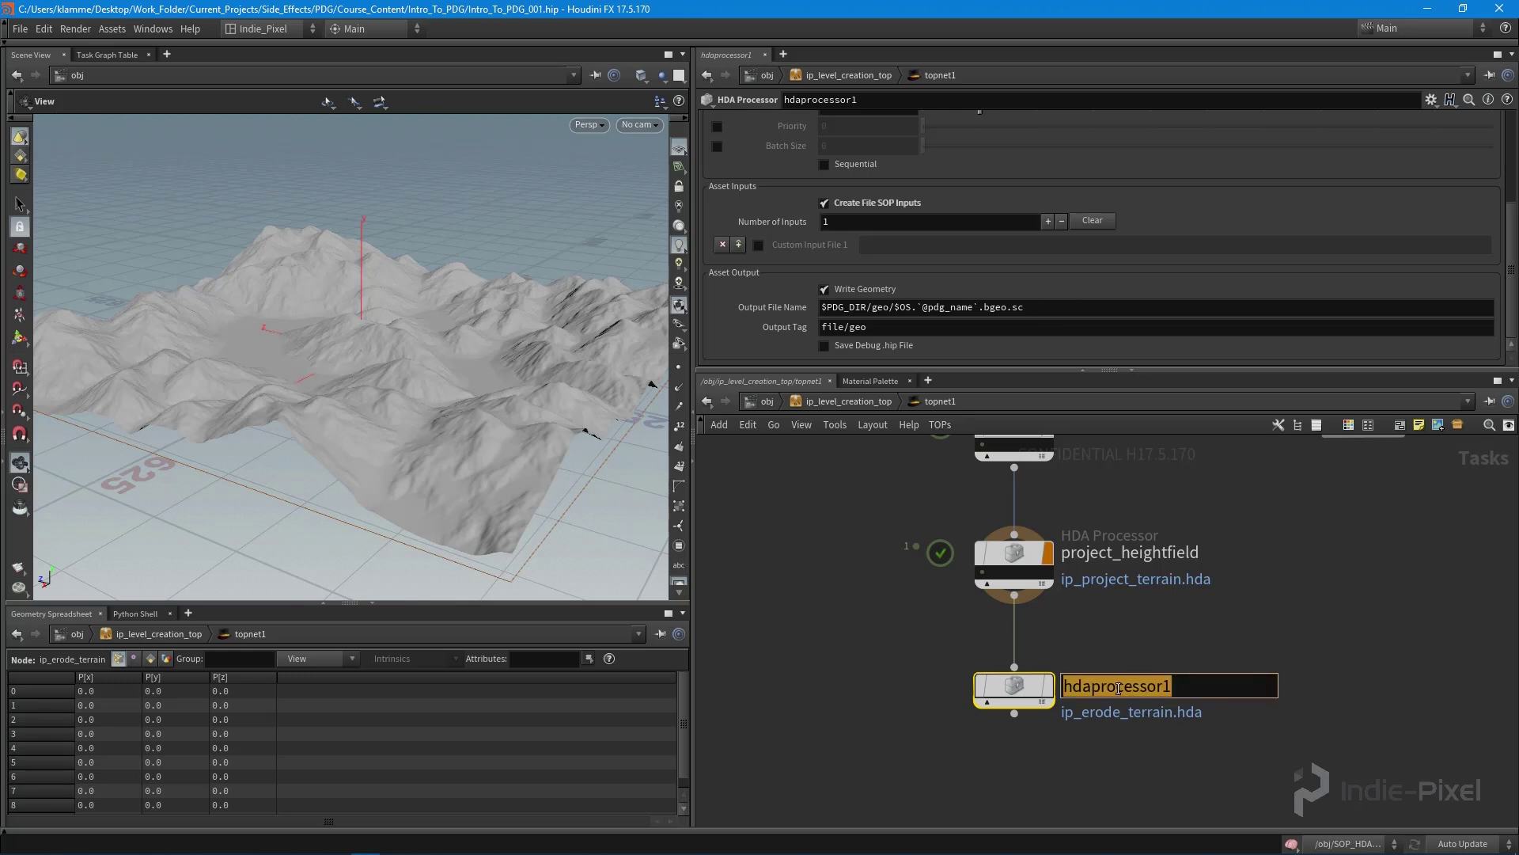
{"action": "type", "text": "er"}
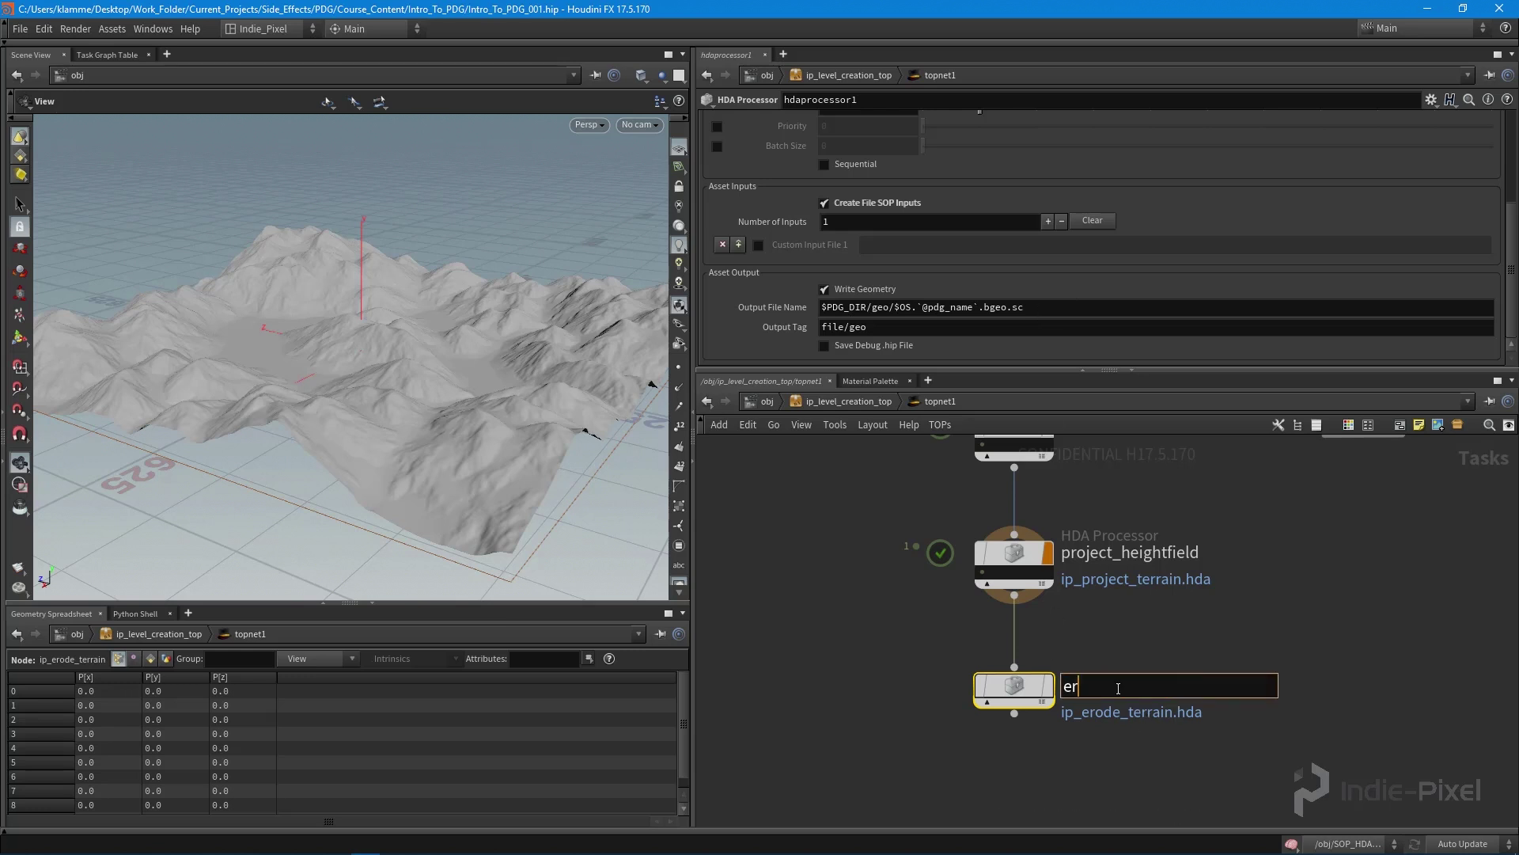
{"action": "type", "text": "ode_terrain"}
{"action": "key", "text": "Return"}
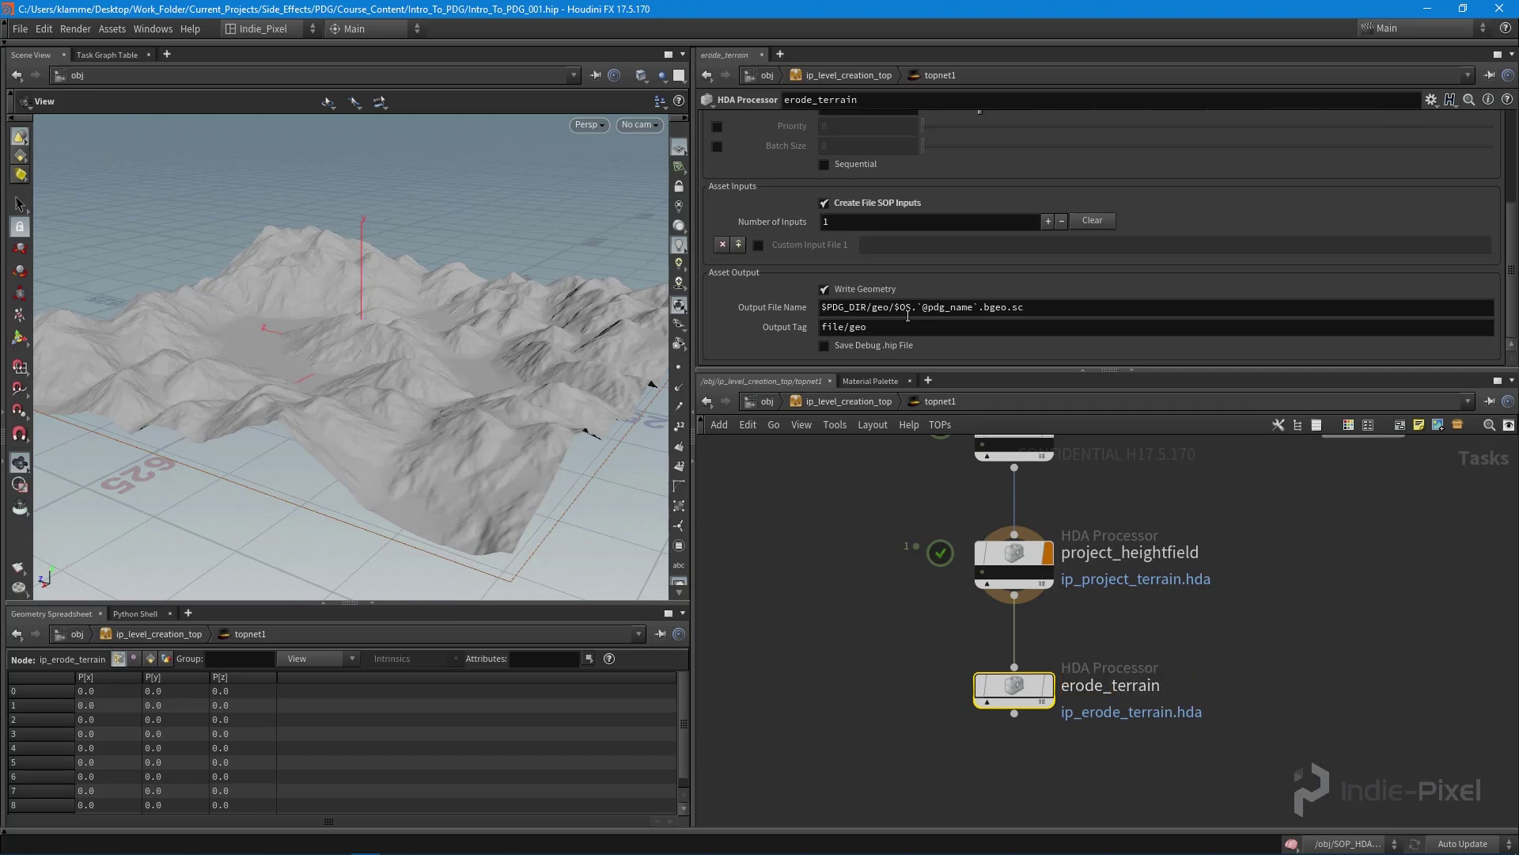
{"action": "left_click", "coordinate": [979, 309]}
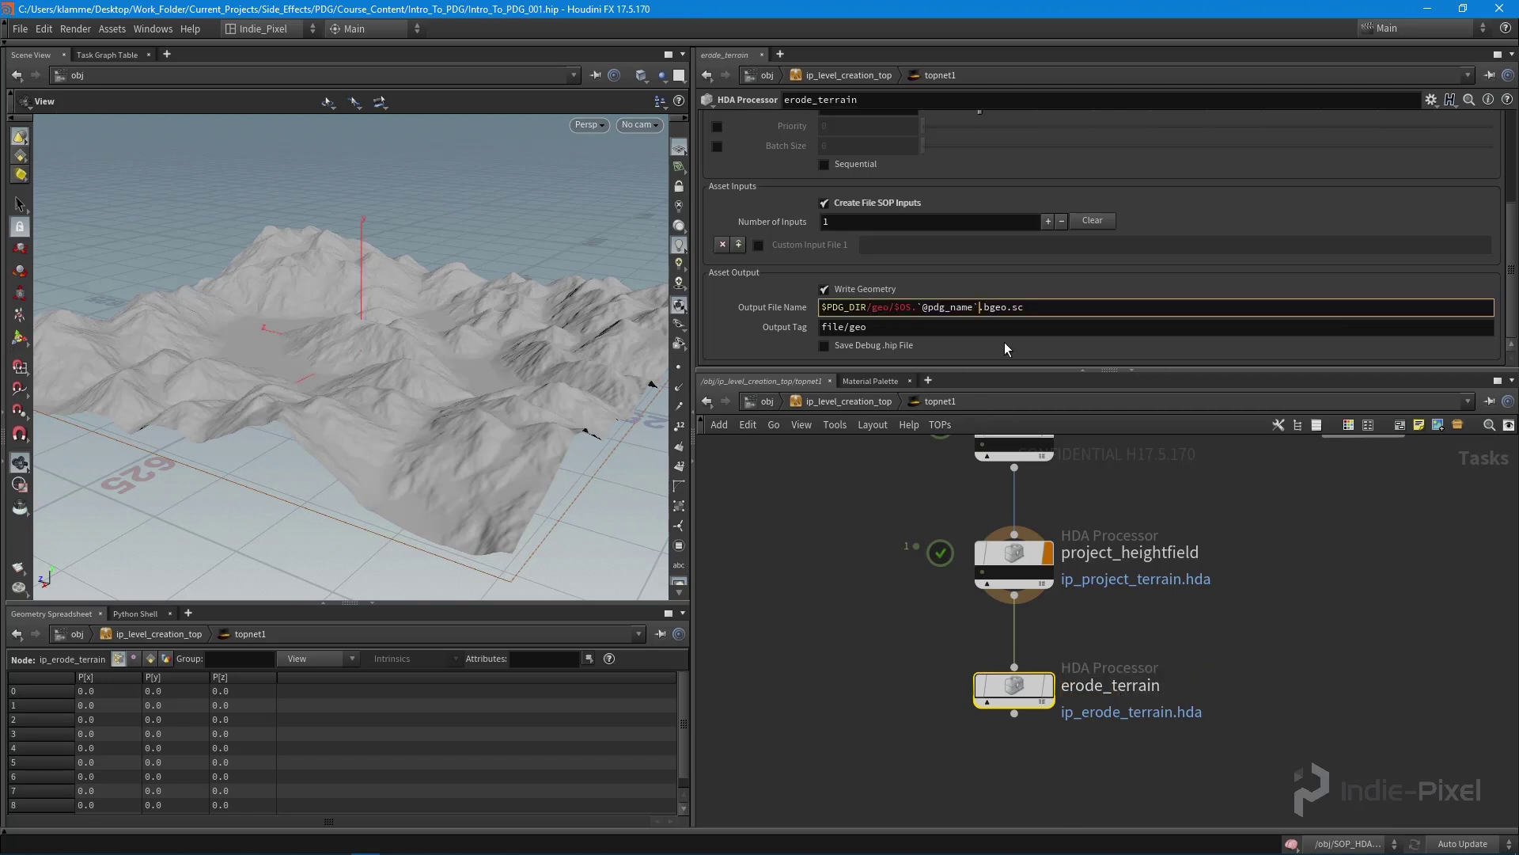
{"action": "key", "text": "BackSpace"}
{"action": "key", "text": "BackSpace"}
{"action": "key", "text": "BackSpace"}
{"action": "key", "text": "BackSpace"}
{"action": "key", "text": "BackSpace"}
{"action": "key", "text": "BackSpace"}
{"action": "key", "text": "BackSpace"}
{"action": "key", "text": "BackSpace"}
{"action": "key", "text": "BackSpace"}
{"action": "key", "text": "Return"}
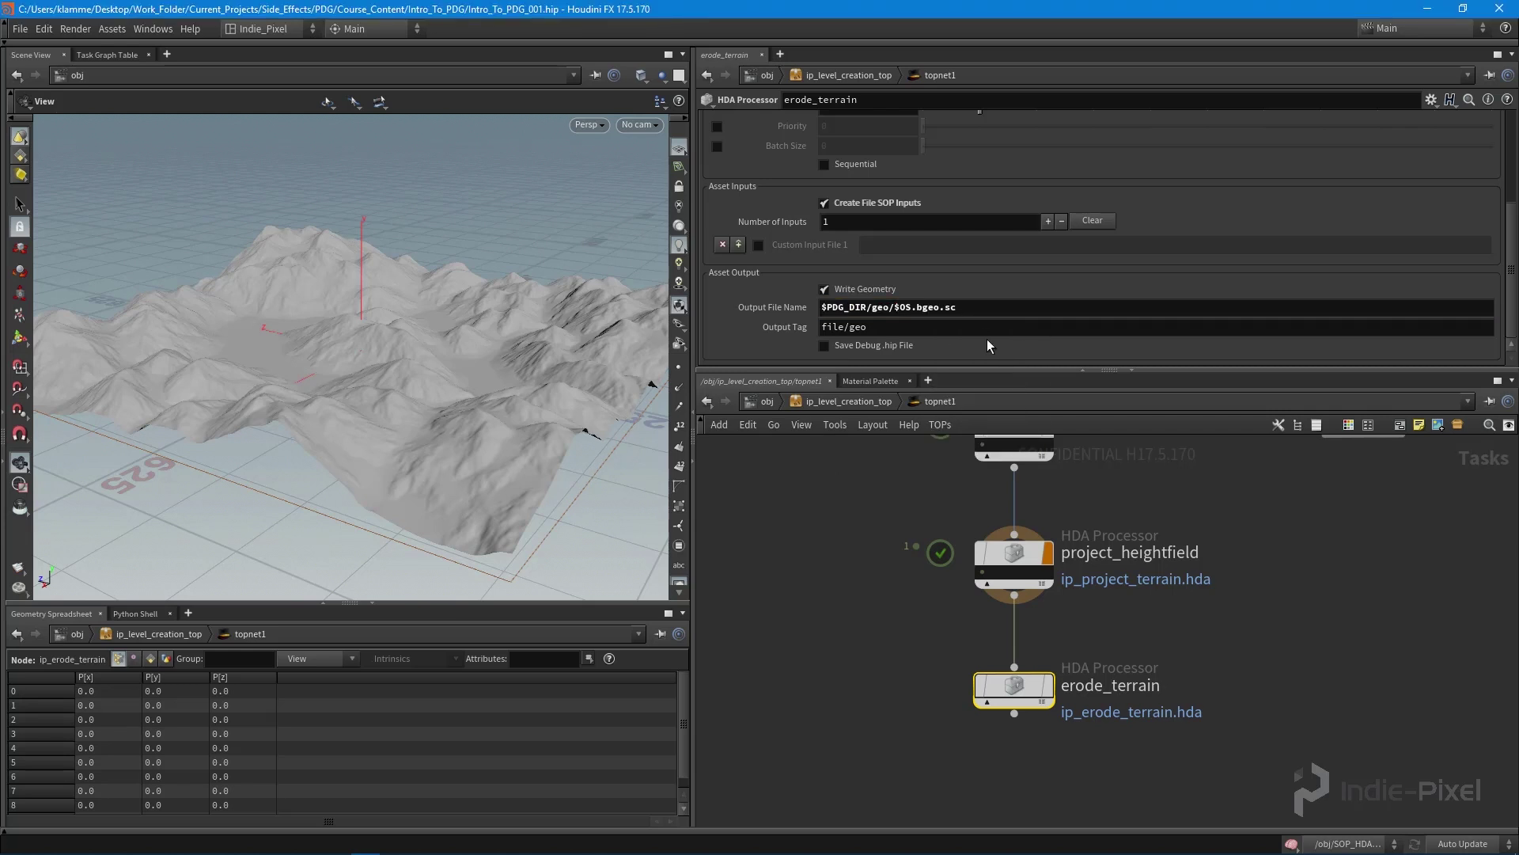
Set erode_terrain's output tag to file/geo/eroded.
{"action": "left_click", "coordinate": [983, 326]}
{"action": "type", "text": "/erode"}
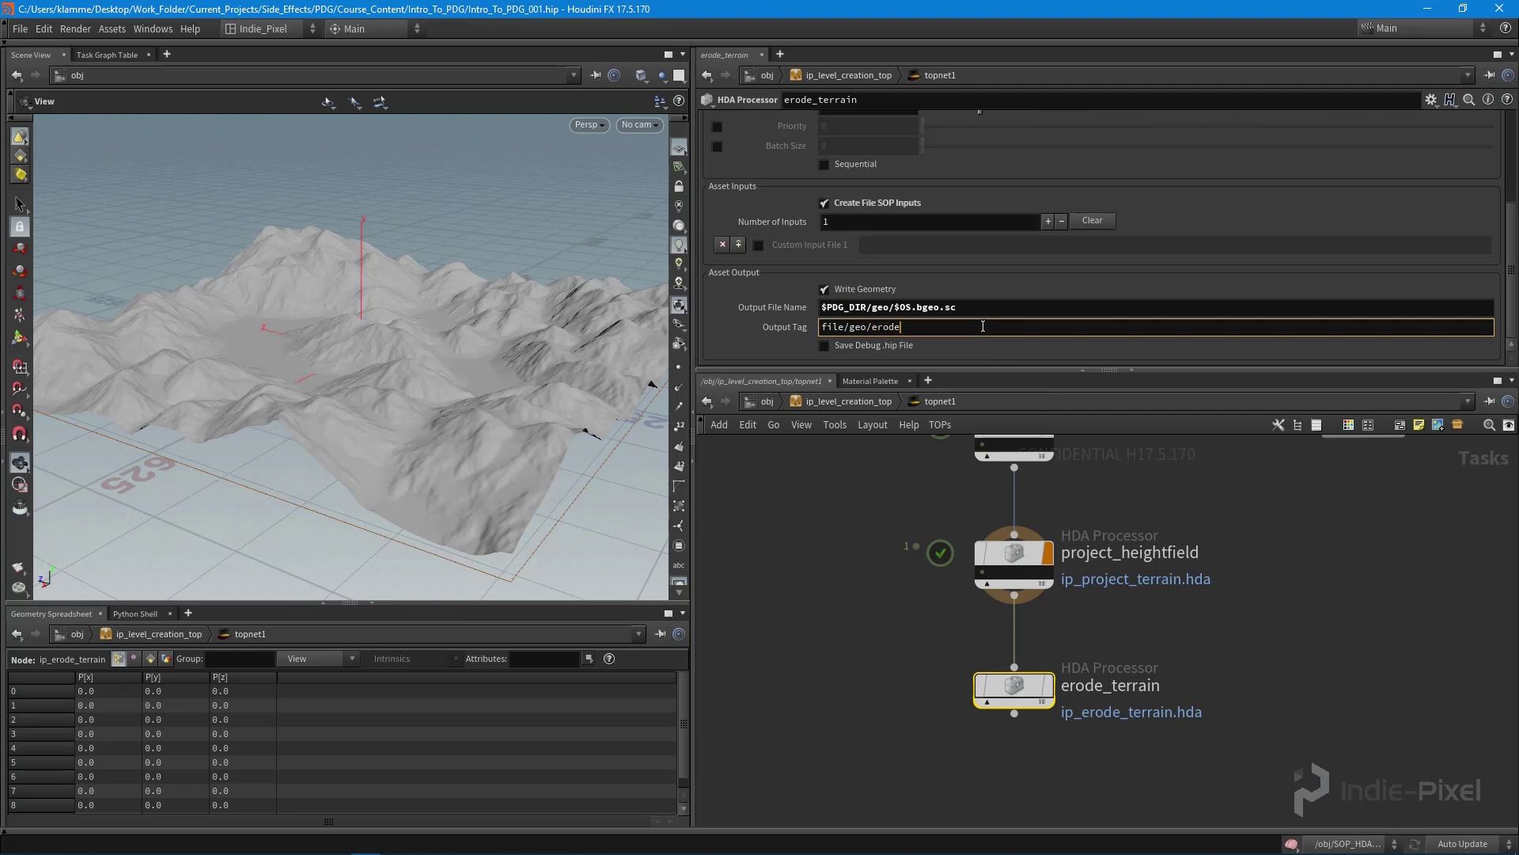
{"action": "type", "text": "d"}
{"action": "key", "text": "Return"}
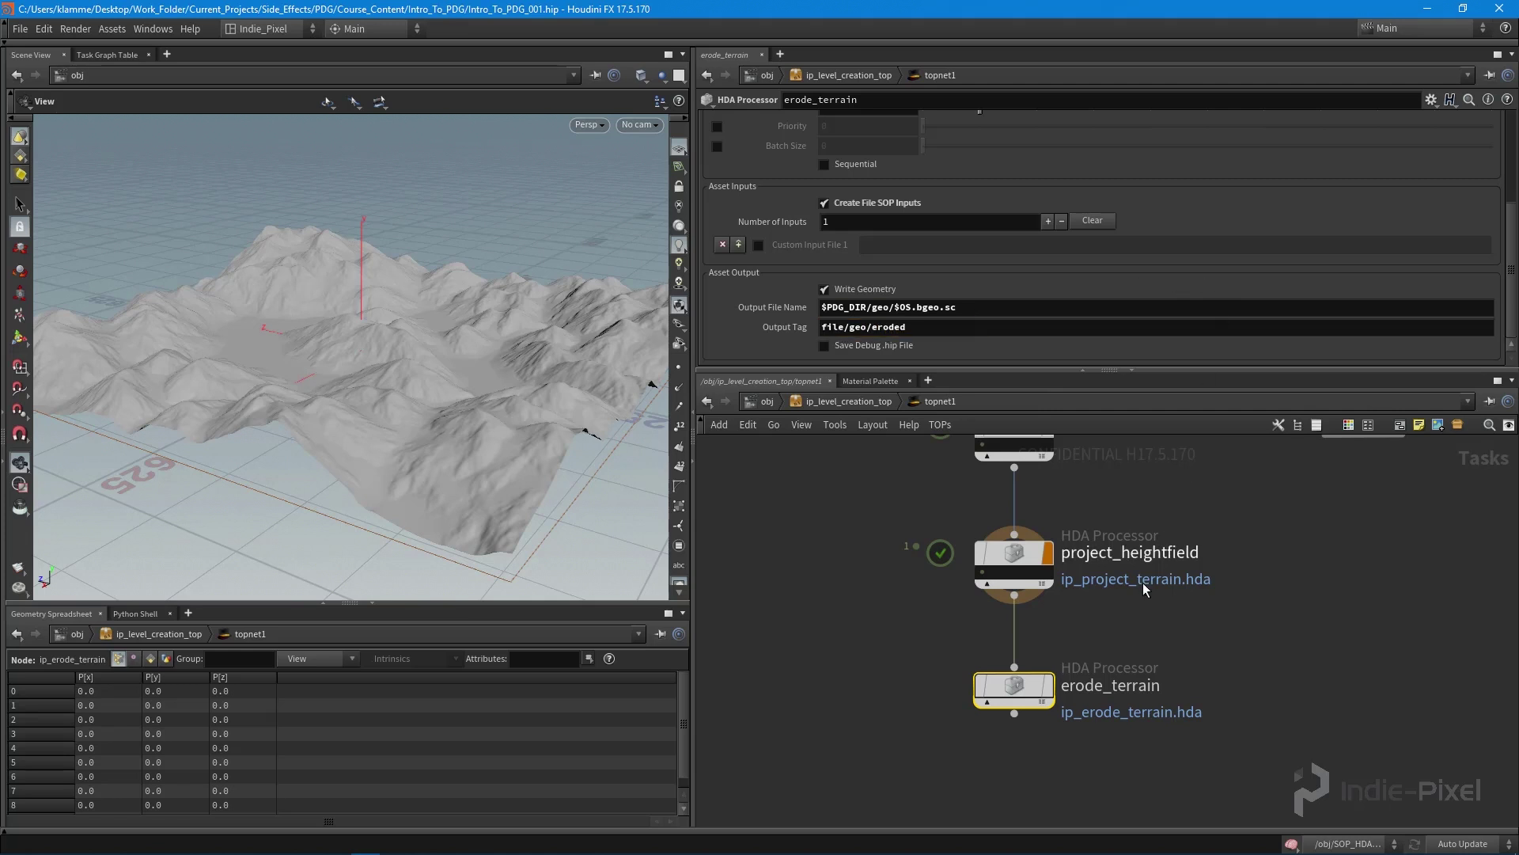
Make erode_terrain the output node of the TOP network, then dirty and cook the output node.
{"action": "left_click", "coordinate": [1047, 686]}
{"action": "middle_click_drag", "start_coordinate": [1060, 753], "coordinate": [1062, 723]}
{"action": "scroll", "coordinate": [1229, 275], "scroll_direction": "up", "scroll_amount": 5}
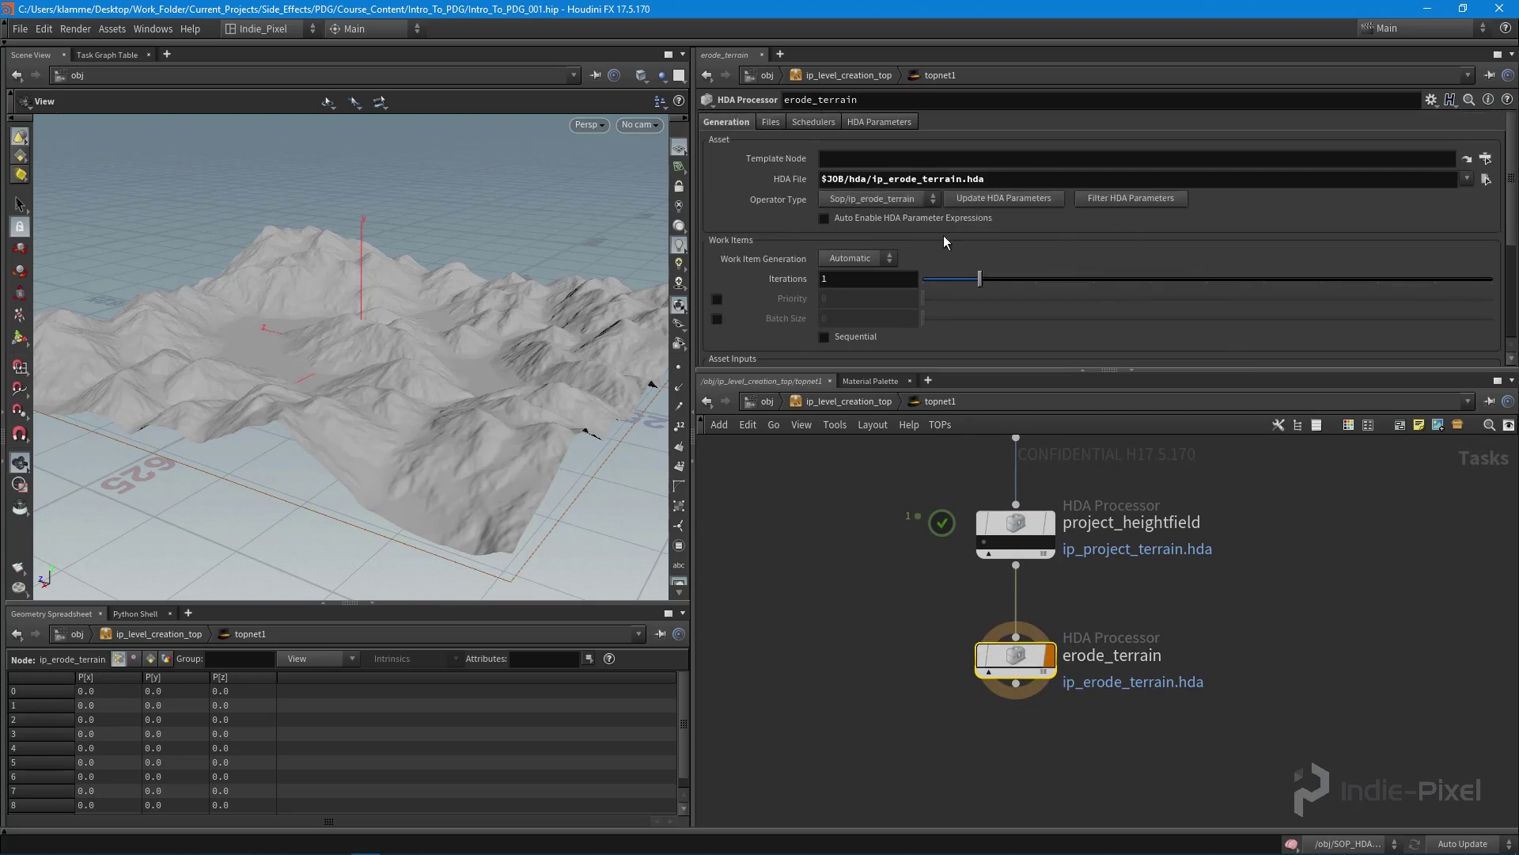
{"action": "scroll", "coordinate": [1092, 269], "scroll_direction": "down", "scroll_amount": 2}
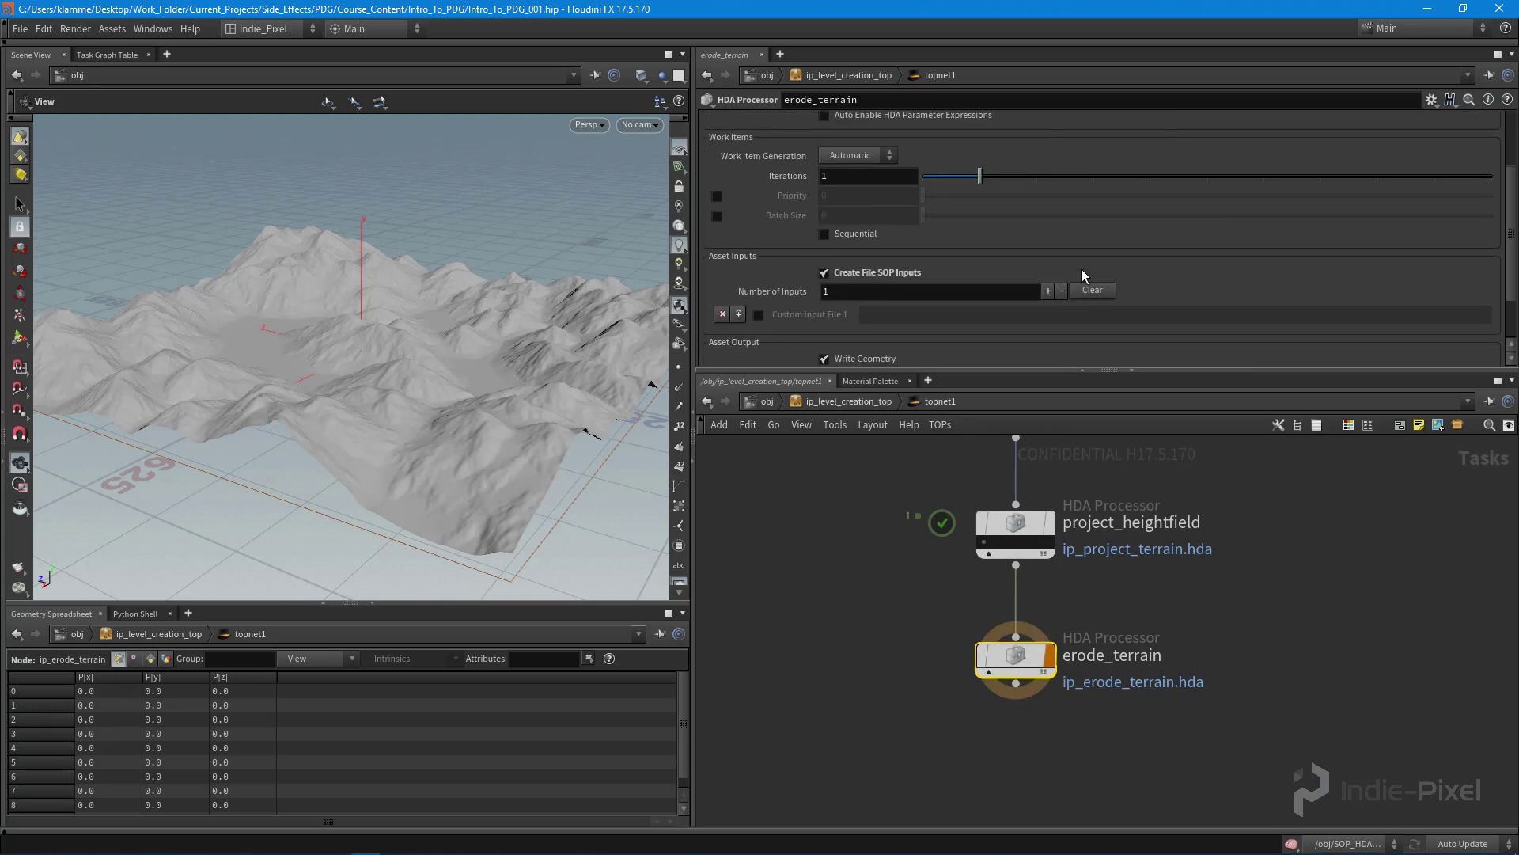
{"action": "right_click", "coordinate": [1013, 660]}
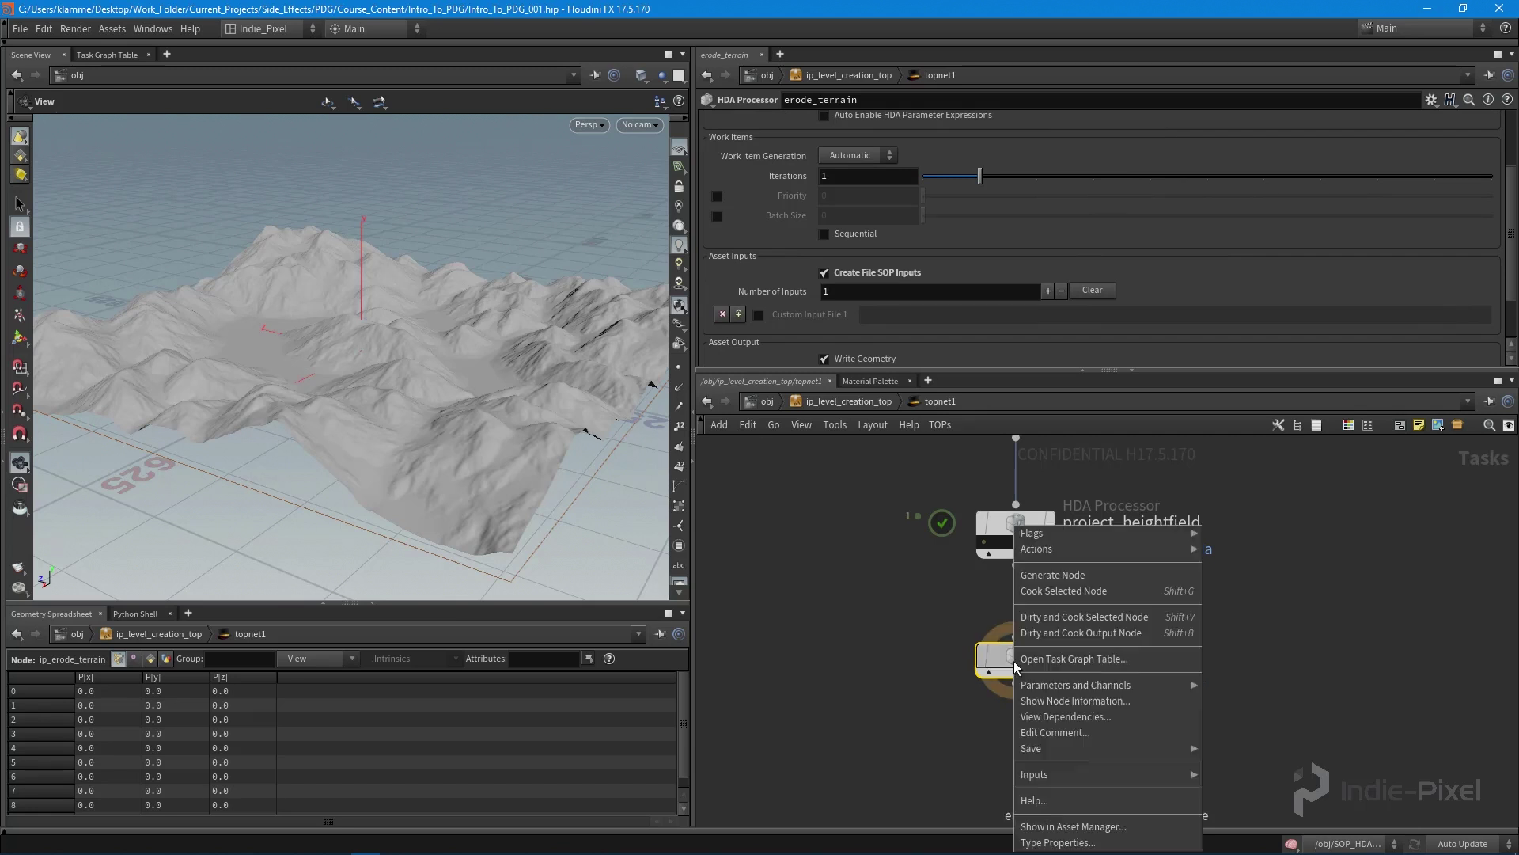
{"action": "left_click", "coordinate": [1090, 635]}
Monitor the cook status of filepattern1, project_heightfield and erode_terrain in the TOP network.
{"action": "scroll", "coordinate": [1209, 672], "scroll_direction": "down", "scroll_amount": 3}
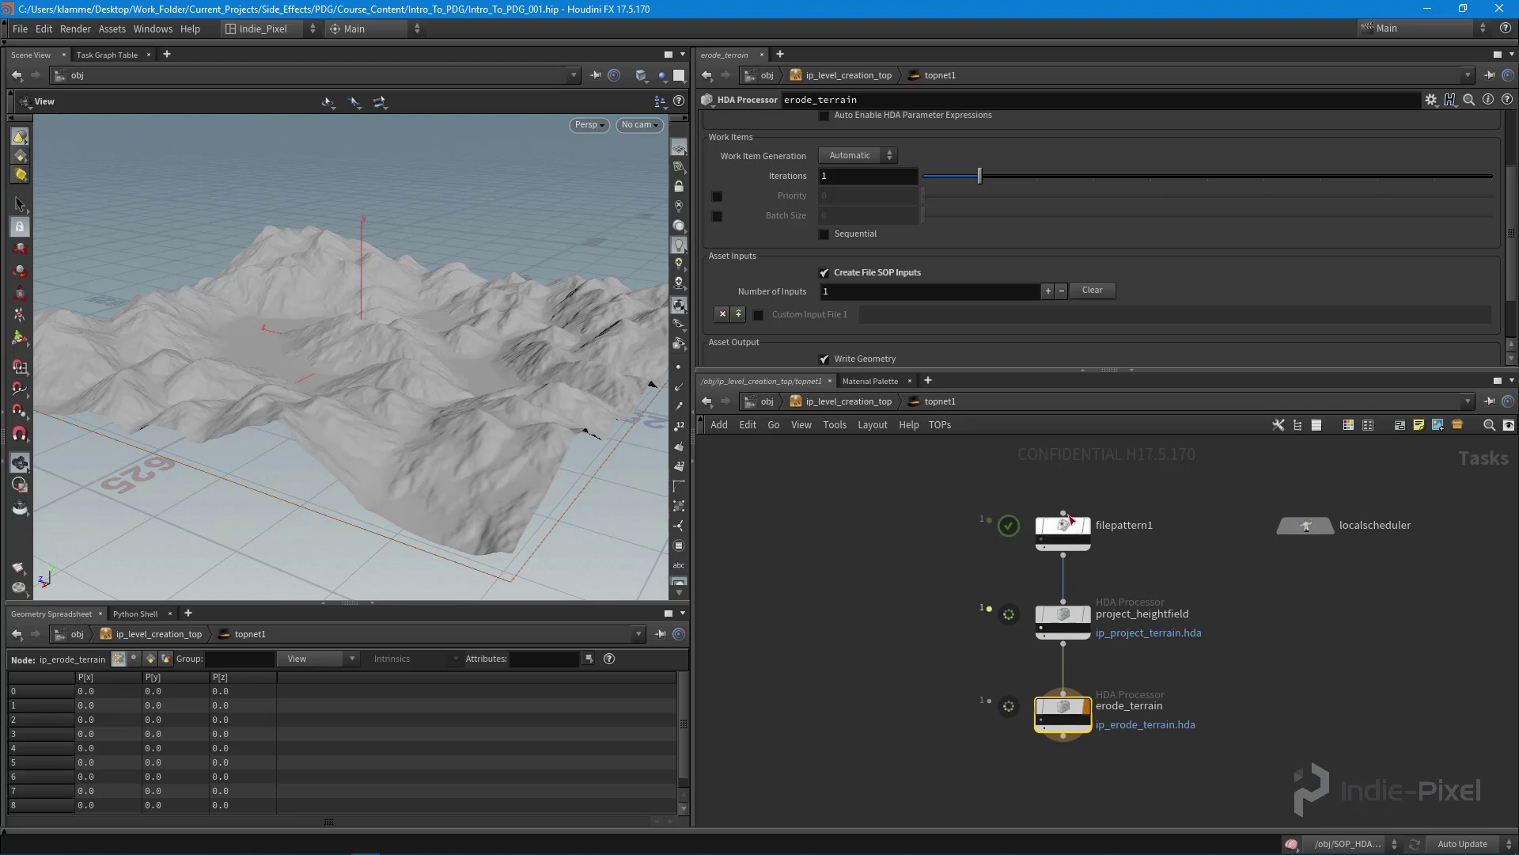
{"action": "left_click_drag", "start_coordinate": [936, 489], "coordinate": [1178, 773]}
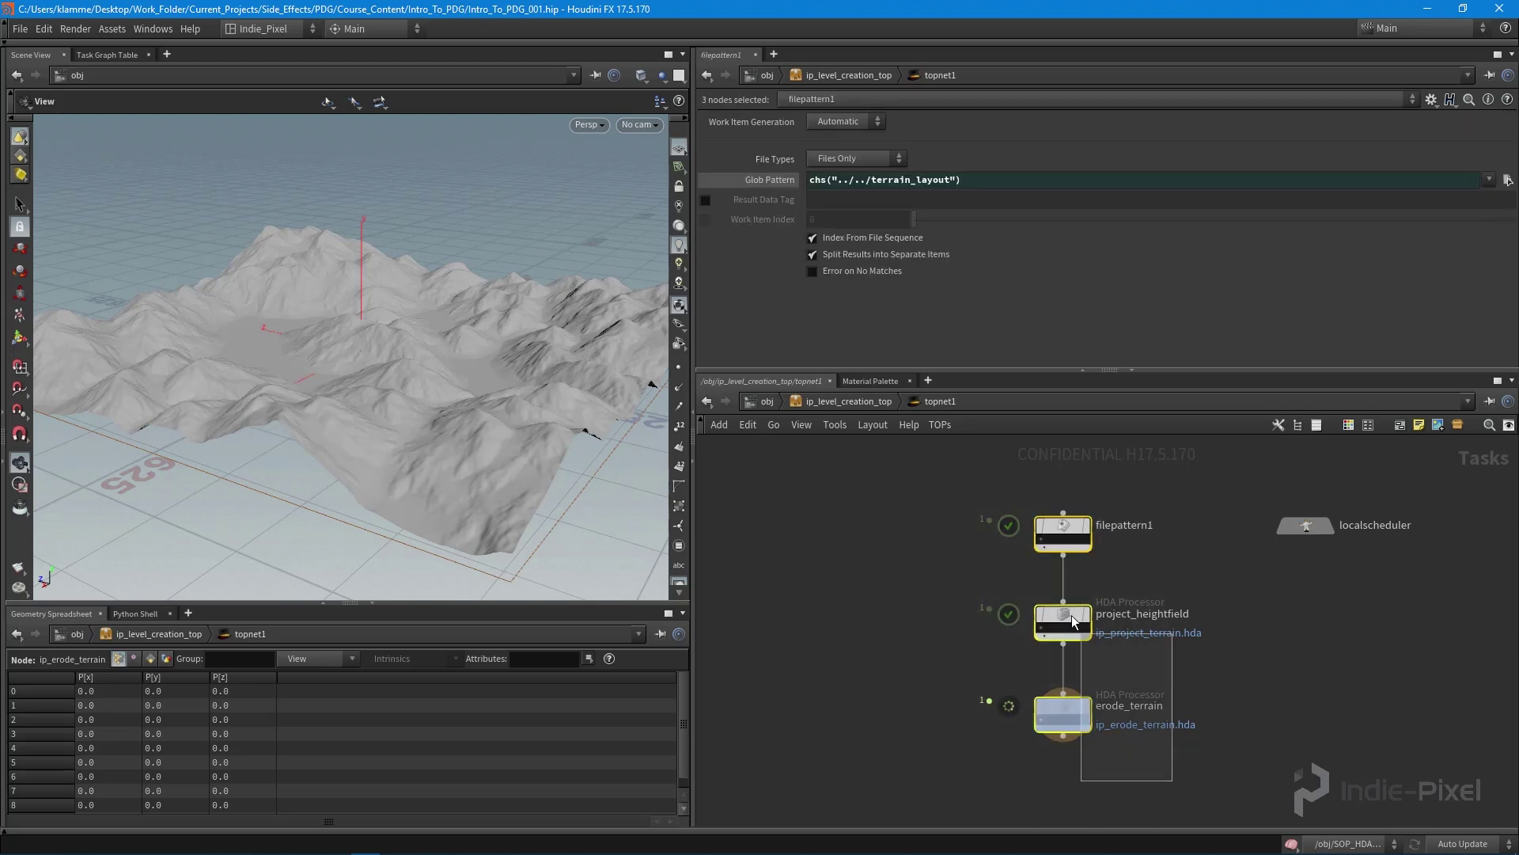
{"action": "left_click", "coordinate": [940, 710]}
{"action": "middle_click_drag", "start_coordinate": [1026, 720], "coordinate": [1000, 668]}
{"action": "scroll", "coordinate": [1000, 668], "scroll_direction": "up", "scroll_amount": 3}
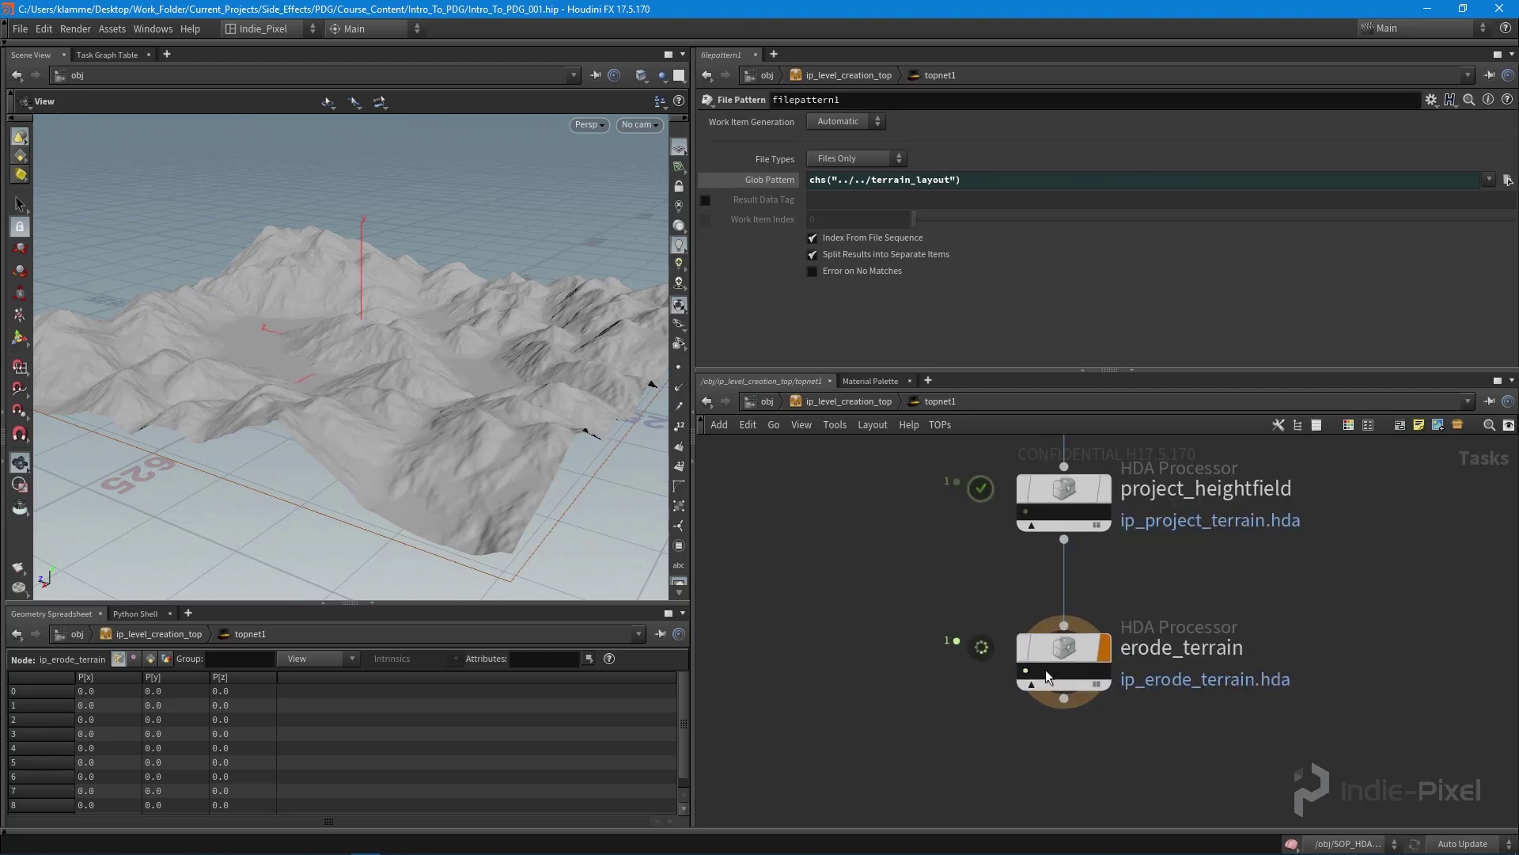
{"action": "middle_click_drag", "start_coordinate": [1018, 737], "coordinate": [999, 705]}
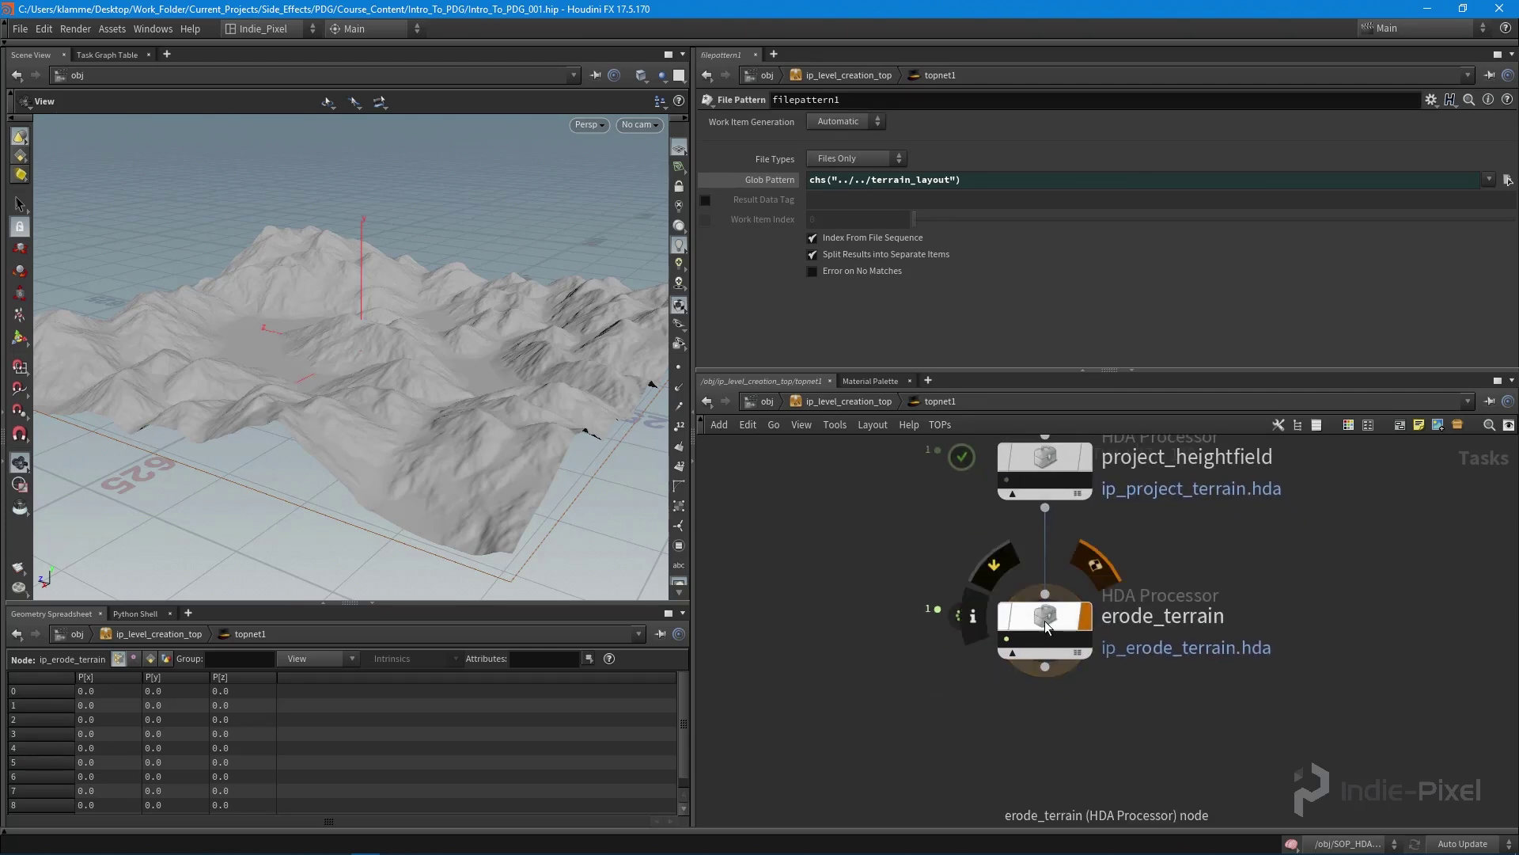
{"action": "middle_click_drag", "start_coordinate": [1111, 743], "coordinate": [1134, 778]}
{"action": "scroll", "coordinate": [1124, 653], "scroll_direction": "down", "scroll_amount": 3}
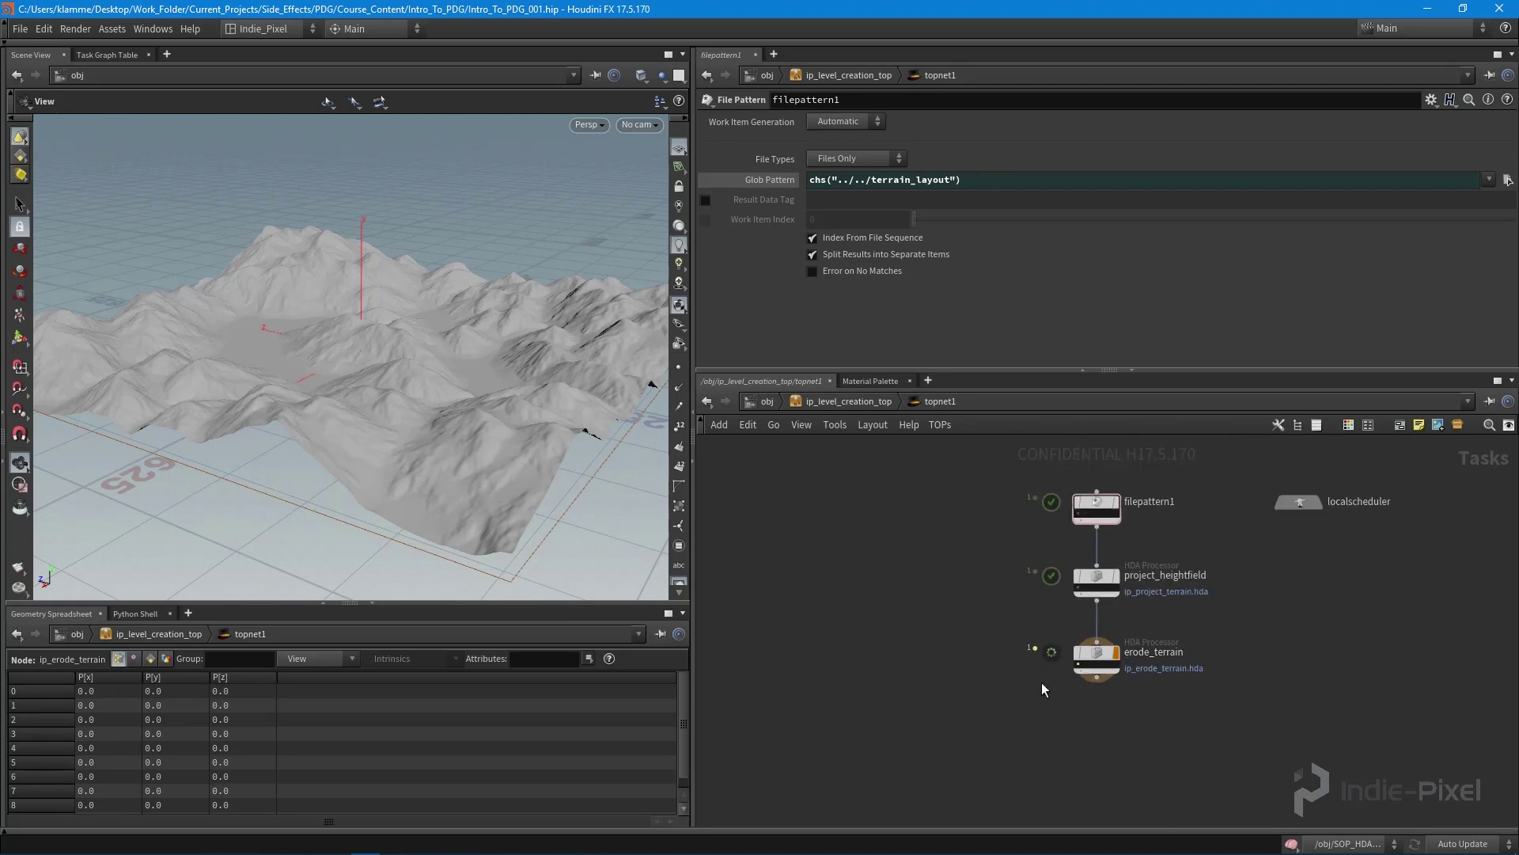
{"action": "middle_click_drag", "start_coordinate": [1122, 723], "coordinate": [1091, 740]}
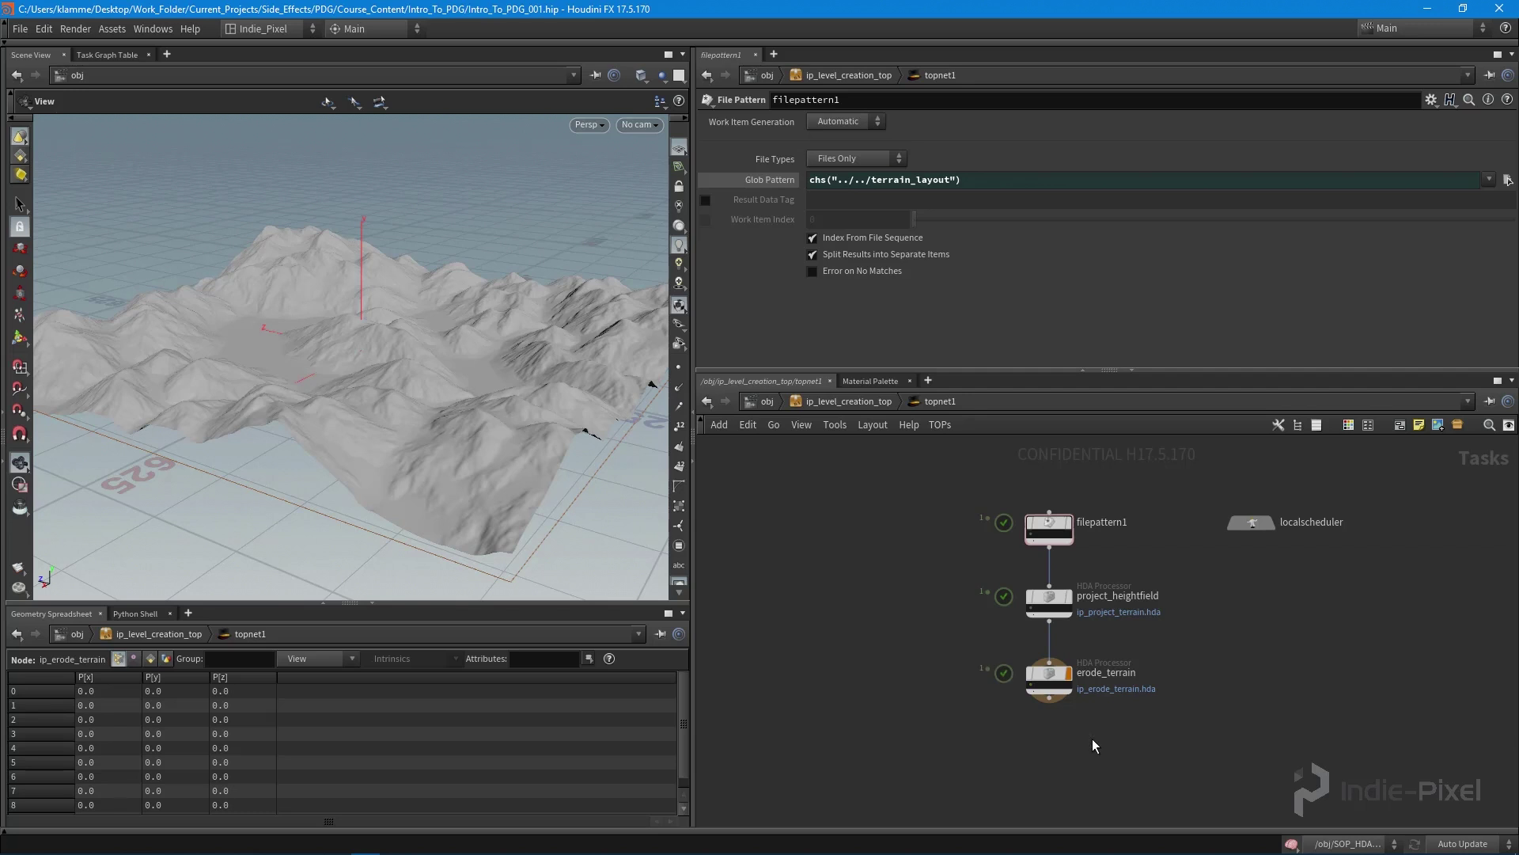
Select erode_terrain's work item to load its result and inspect the whole eroded terrain in the viewport.
{"action": "scroll", "coordinate": [1043, 708], "scroll_direction": "up", "scroll_amount": 5}
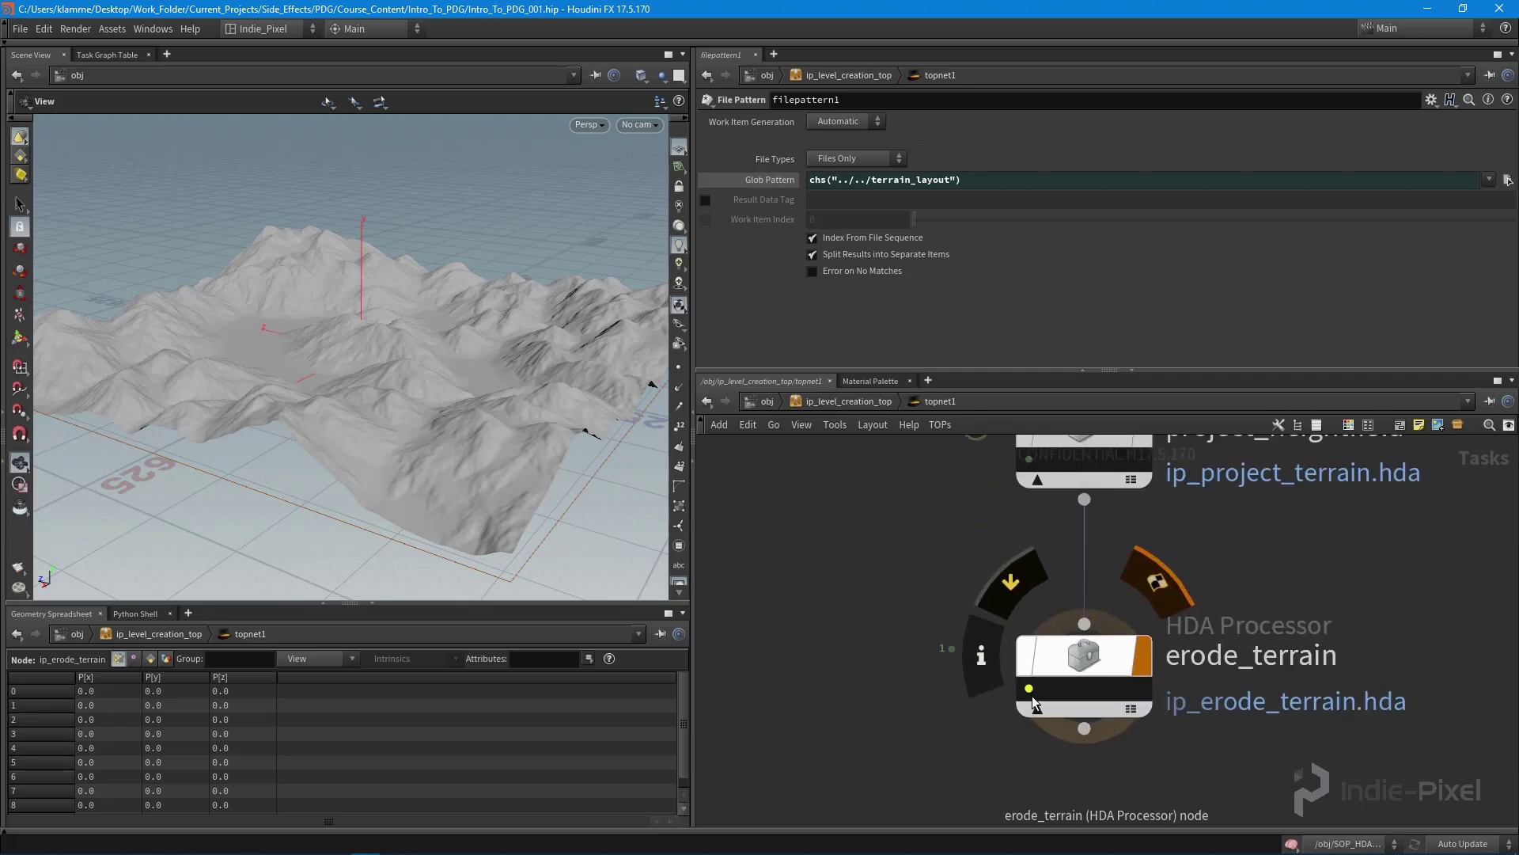
{"action": "left_click", "coordinate": [1030, 690]}
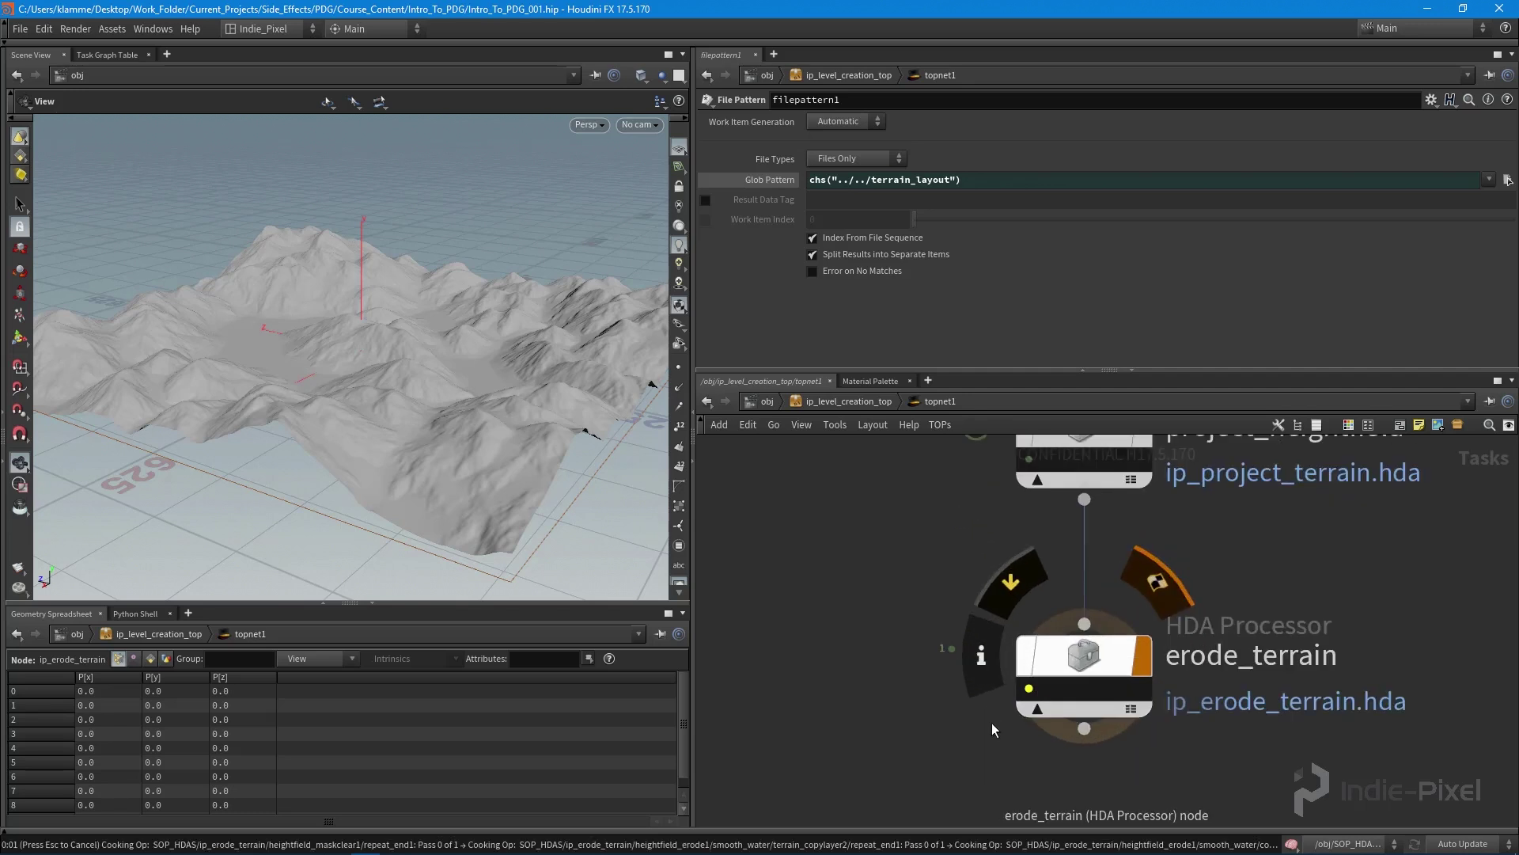
{"action": "left_click_drag", "start_coordinate": [370, 315], "coordinate": [511, 483]}
{"action": "scroll", "coordinate": [885, 617], "scroll_direction": "down", "scroll_amount": 4}
{"action": "key", "text": "h"}
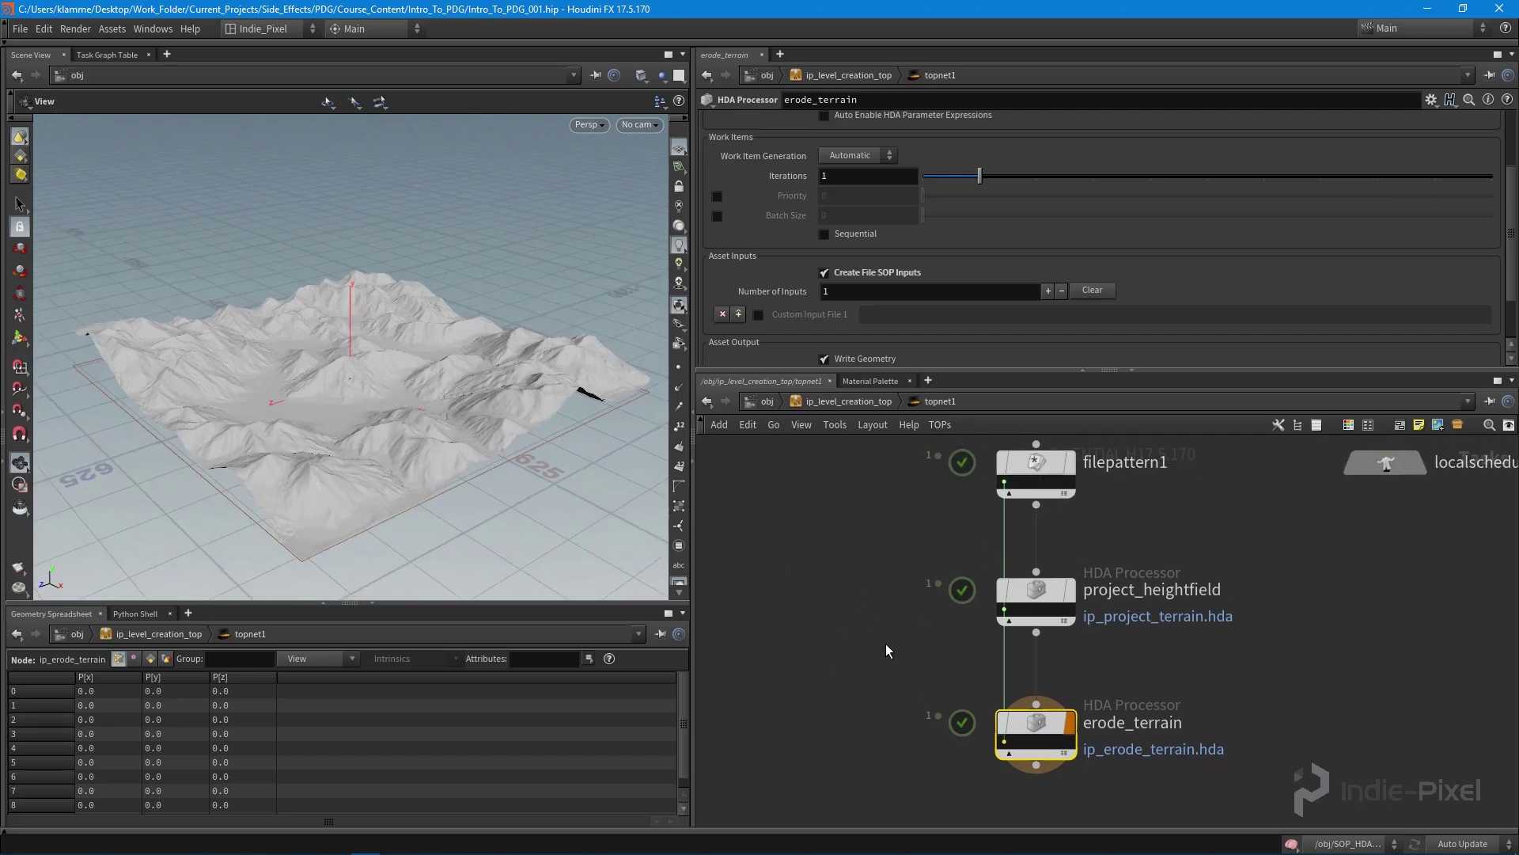